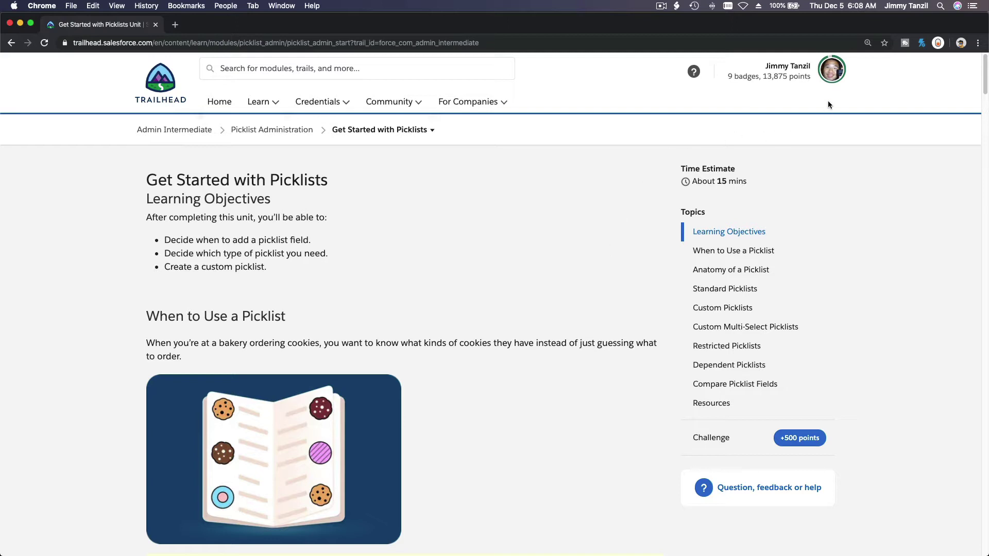
# Step: Open the account's Hands-on Orgs list in a separate tab and launch the Admin Intermediate playground org
pyautogui.click(831, 72)
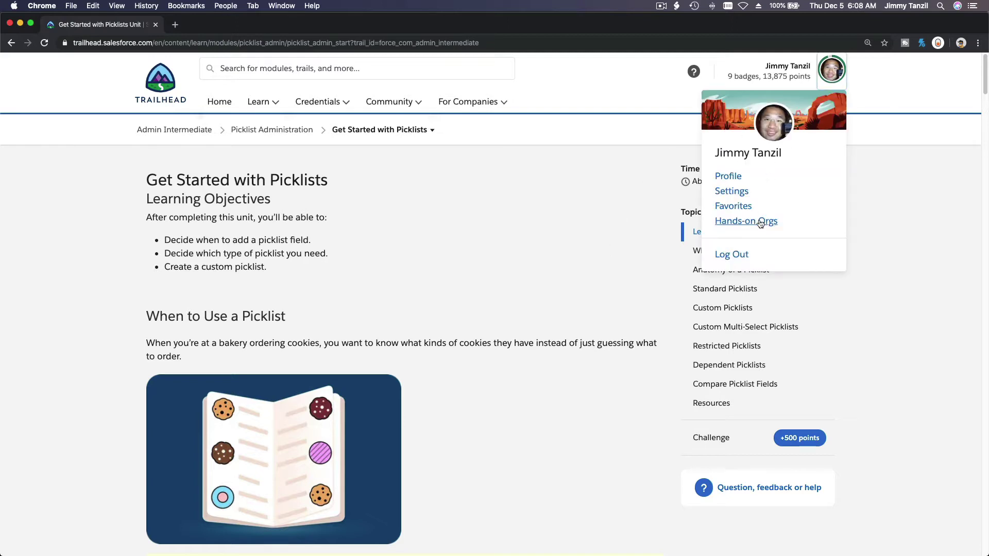
pyautogui.keyDown('super'); pyautogui.click(761, 223); pyautogui.keyUp('super')
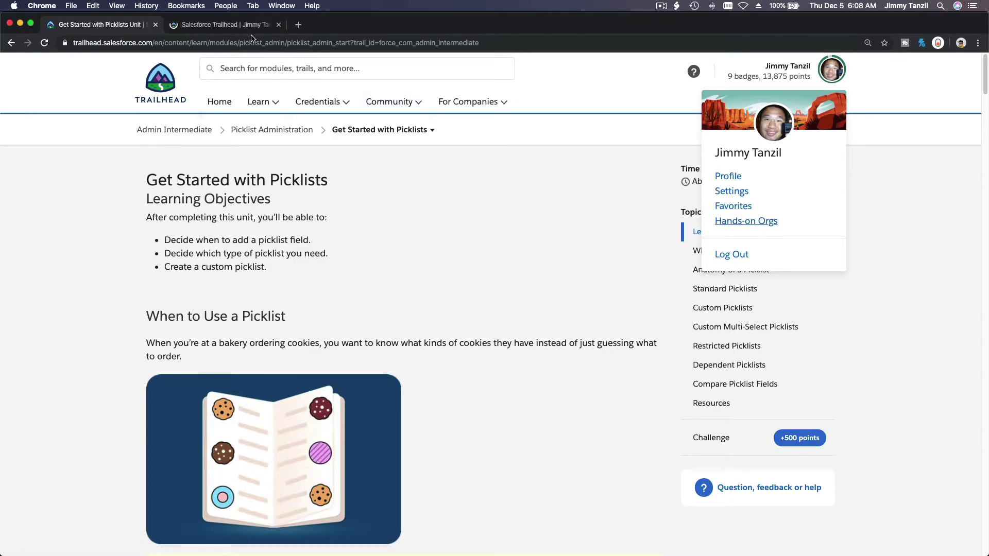
pyautogui.click(251, 26)
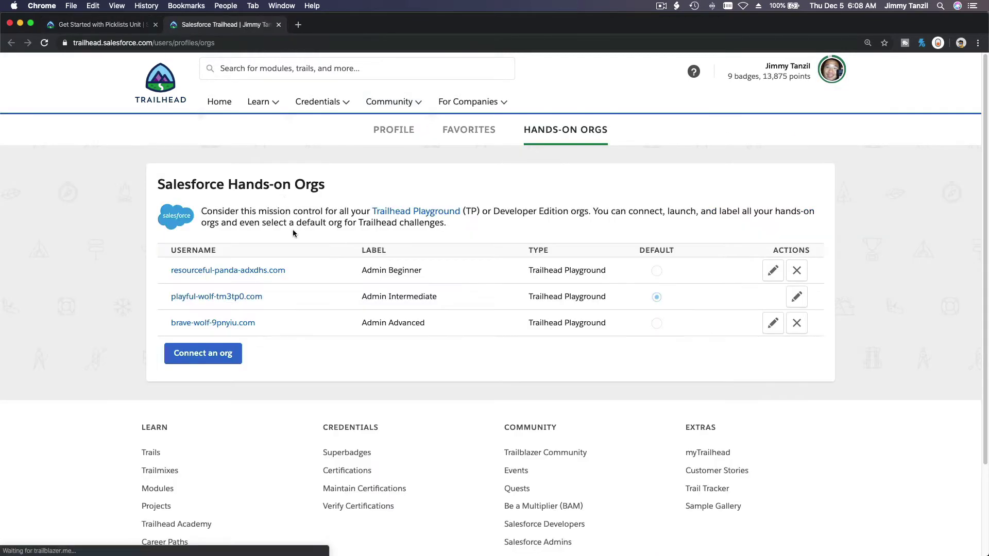
pyautogui.click(254, 298)
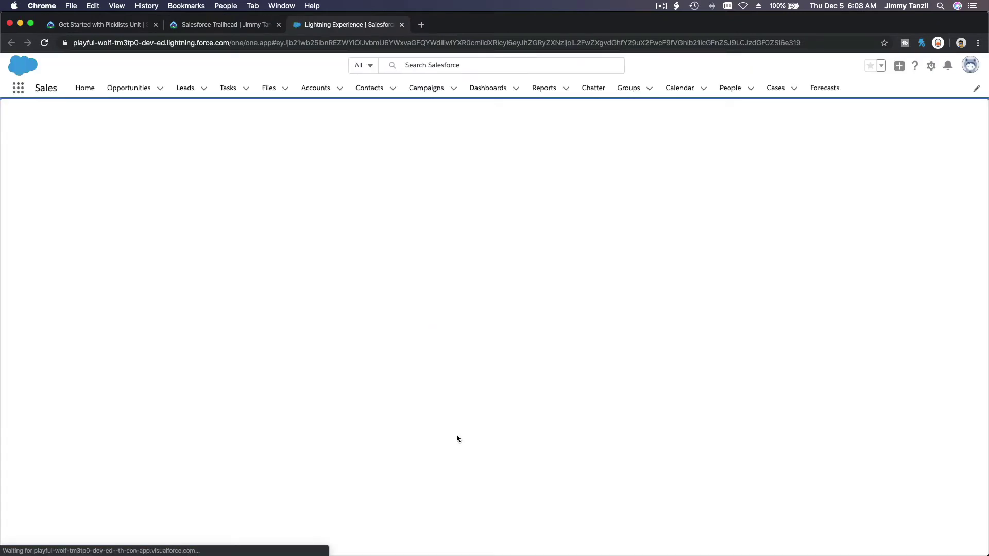
# Step: Switch to the PickLists notes in TextEdit and review the swimming lesson scenario at the top
pyautogui.moveTo(504, 544)
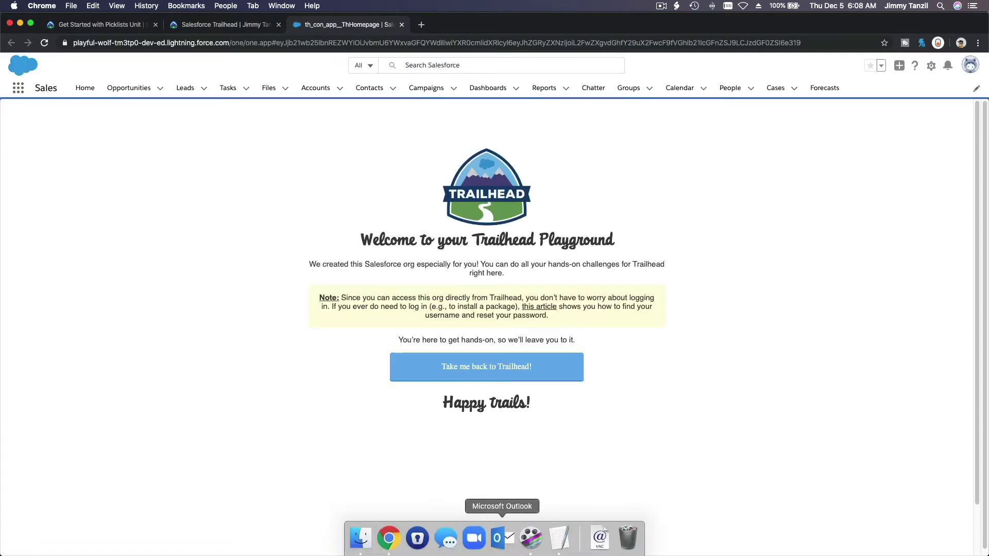
pyautogui.click(561, 545)
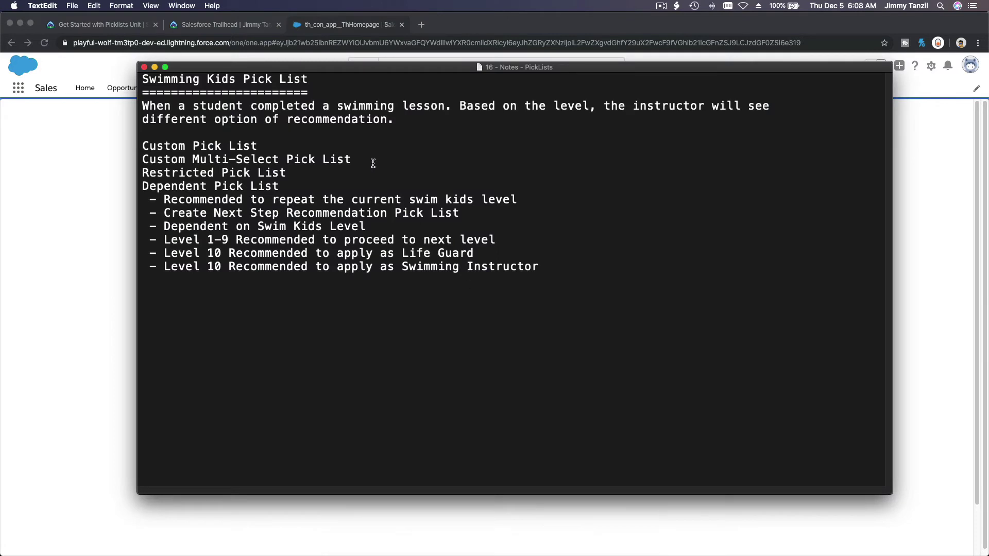
pyautogui.click(363, 89)
pyautogui.moveTo(445, 106); pyautogui.dragTo(145, 109)
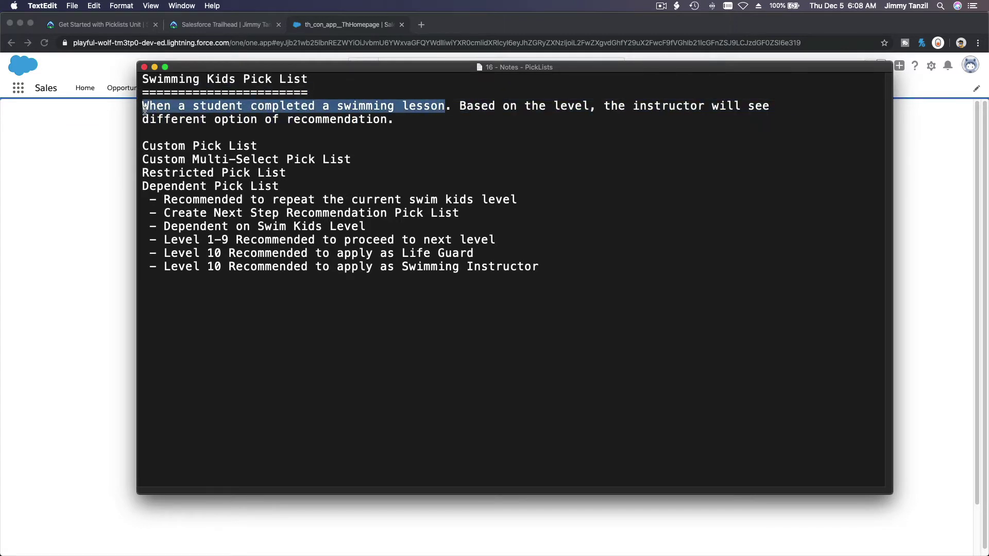
pyautogui.click(410, 159)
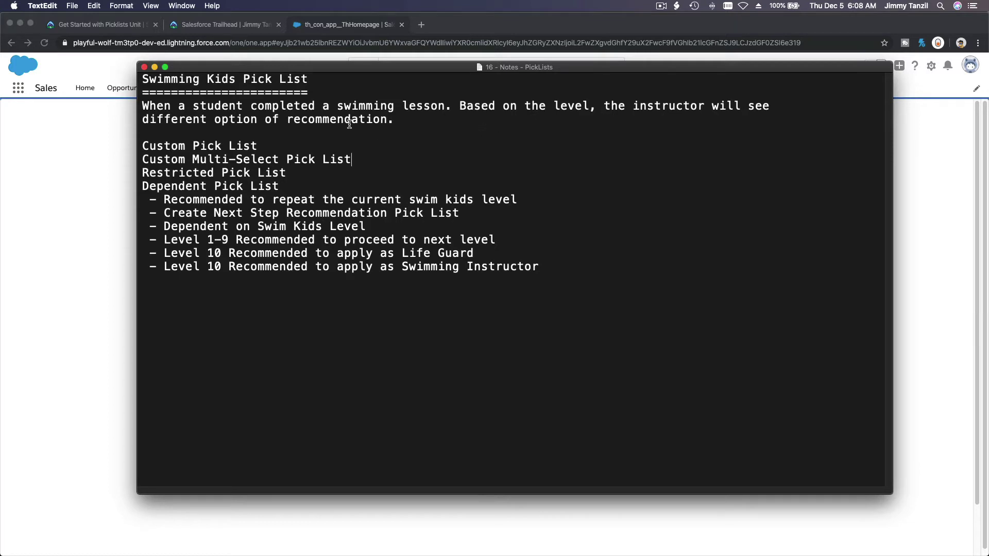
# Step: Separate the four pick list types from the recommendation items with a blank line below Dependent Pick List, keeping the types together
pyautogui.click(271, 140)
pyautogui.press('Return')
pyautogui.doubleClick(244, 147)
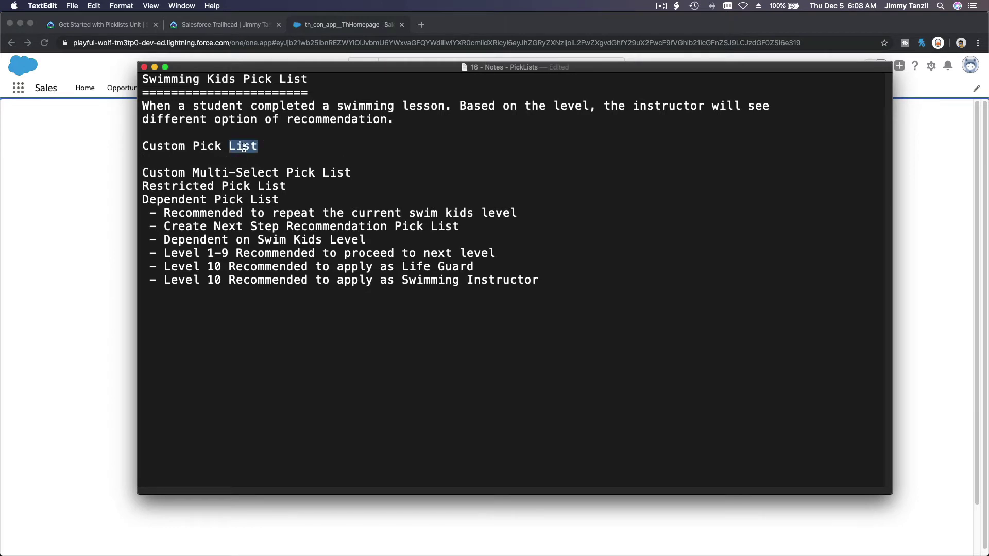
pyautogui.tripleClick(244, 146)
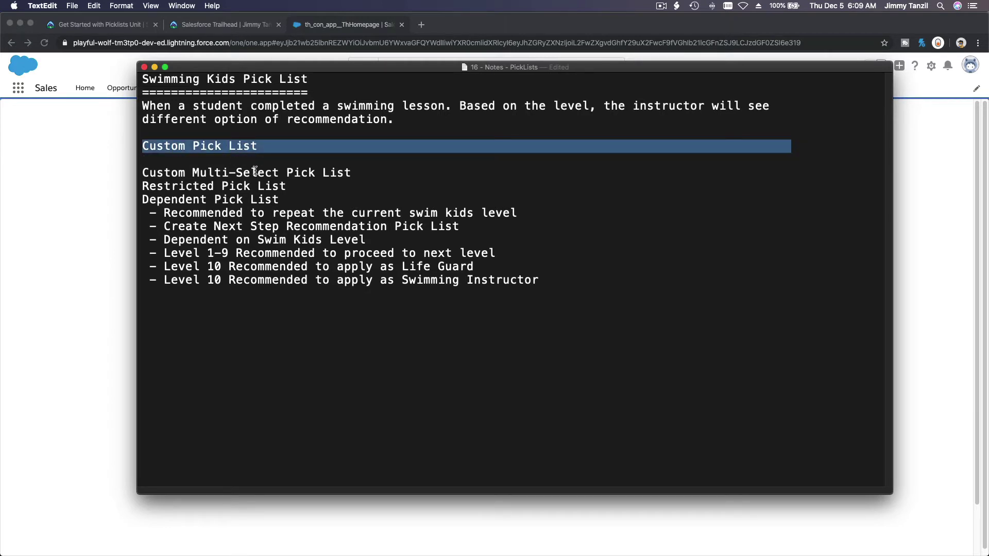
pyautogui.click(284, 198)
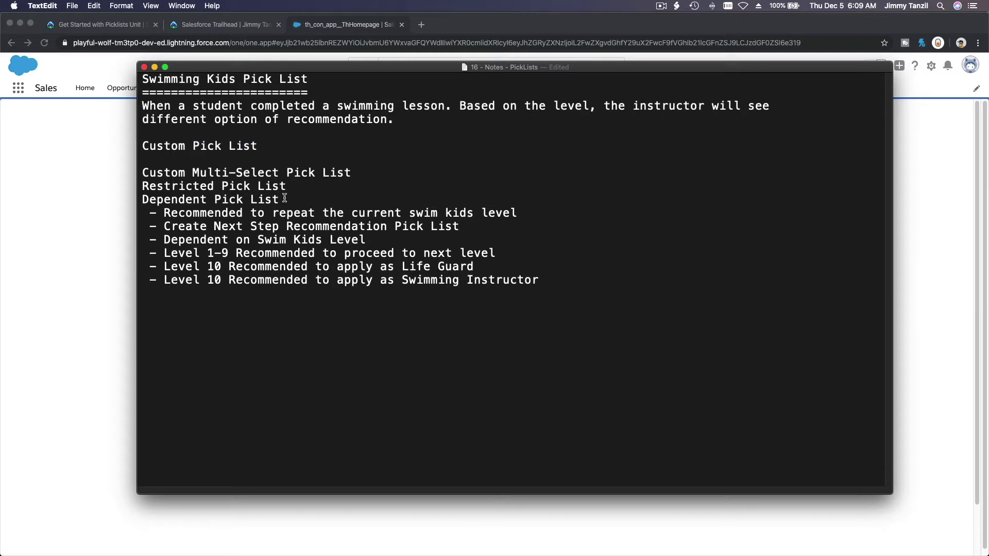
pyautogui.press('Return')
pyautogui.click(143, 172)
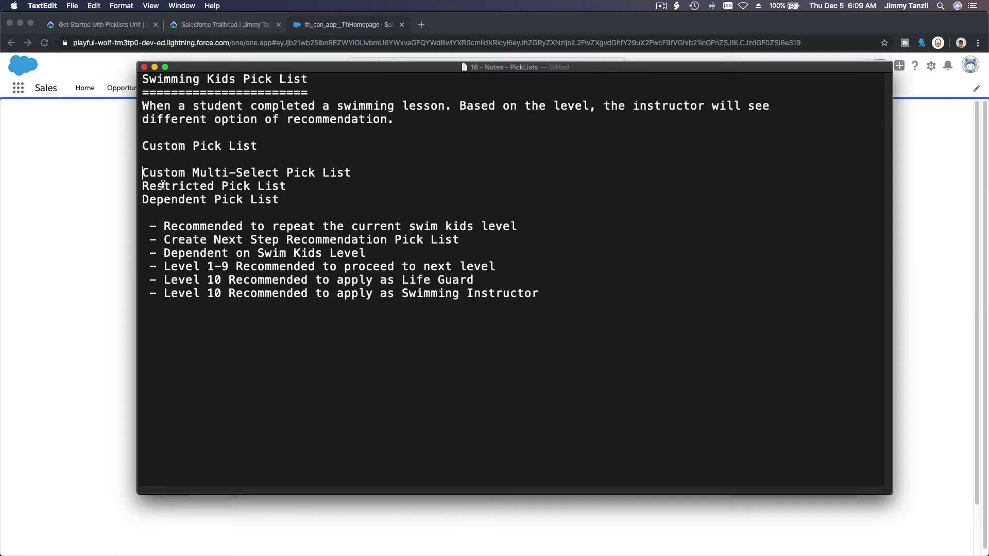
pyautogui.press('BackSpace')
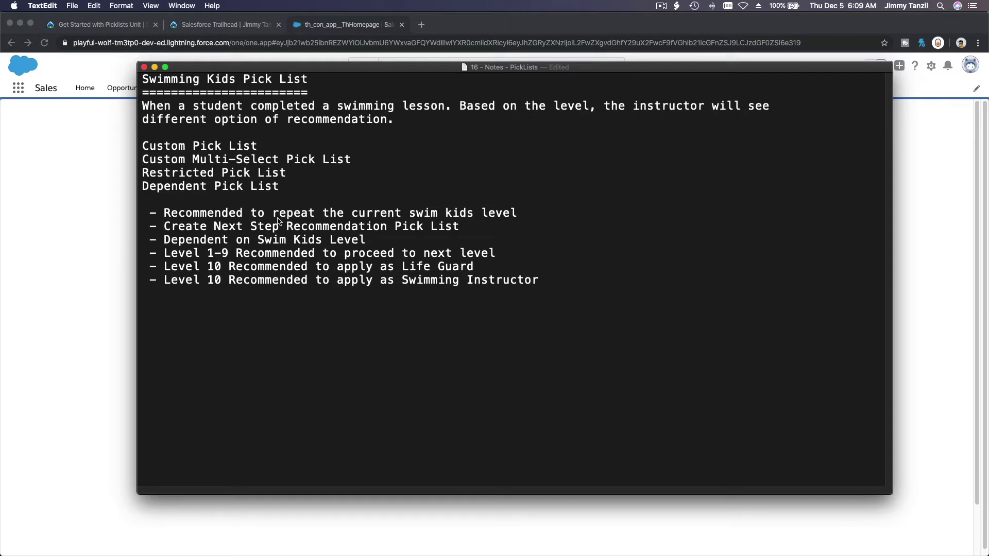
# Step: Return to the Salesforce playground in Chrome and open the Object Manager in Setup
pyautogui.click(129, 163)
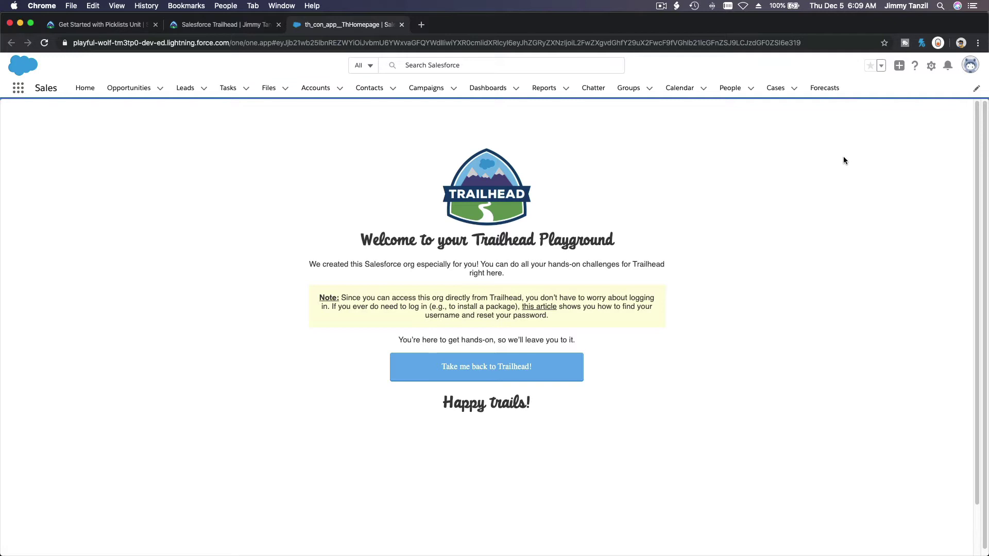
pyautogui.click(931, 67)
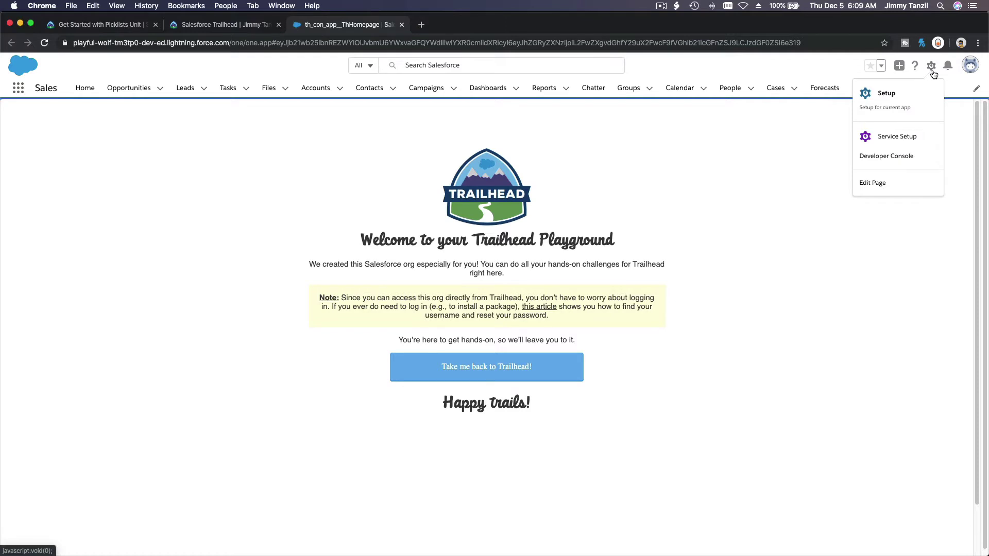
pyautogui.click(912, 97)
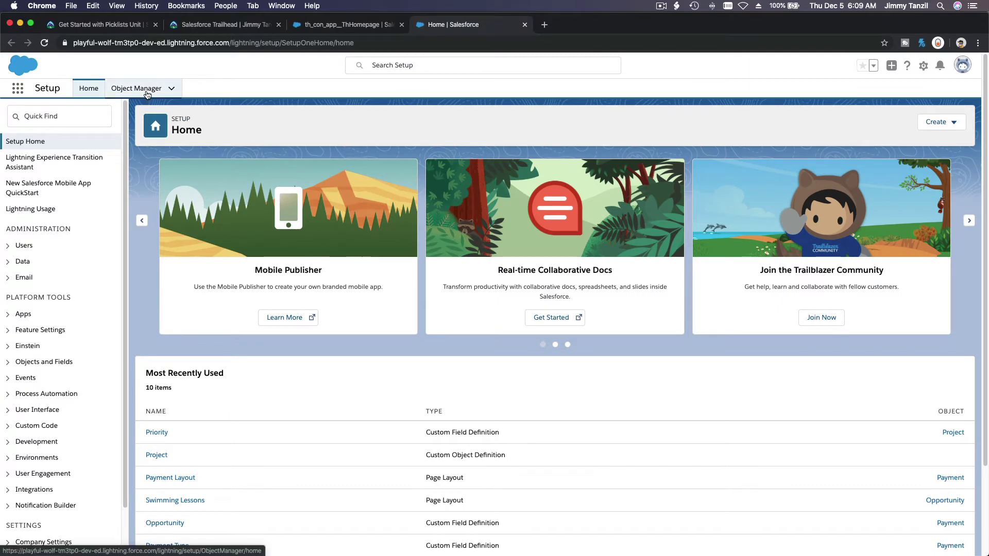
pyautogui.click(146, 91)
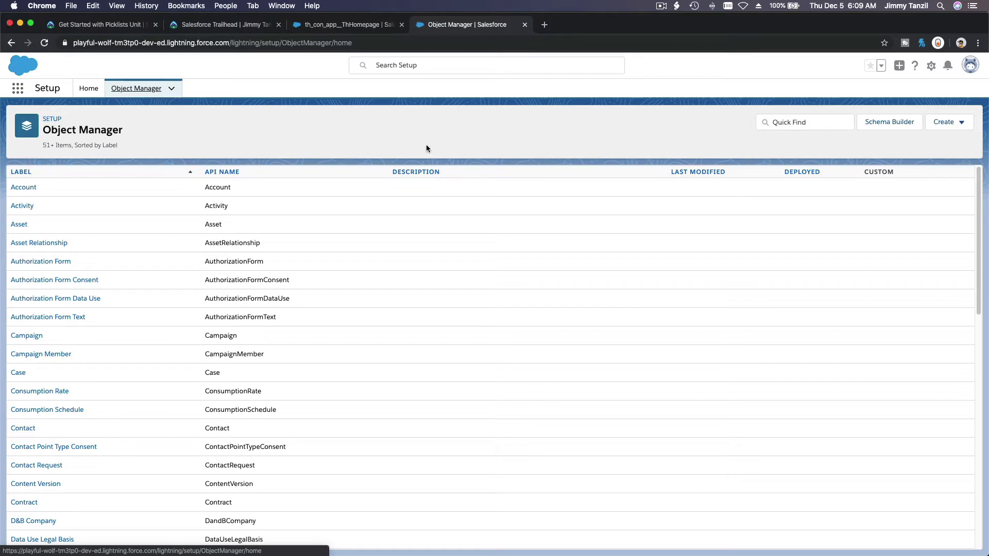
# Step: Find the Opportunity object by searching for "Oppor" and open its Fields & Relationships
pyautogui.click(796, 117)
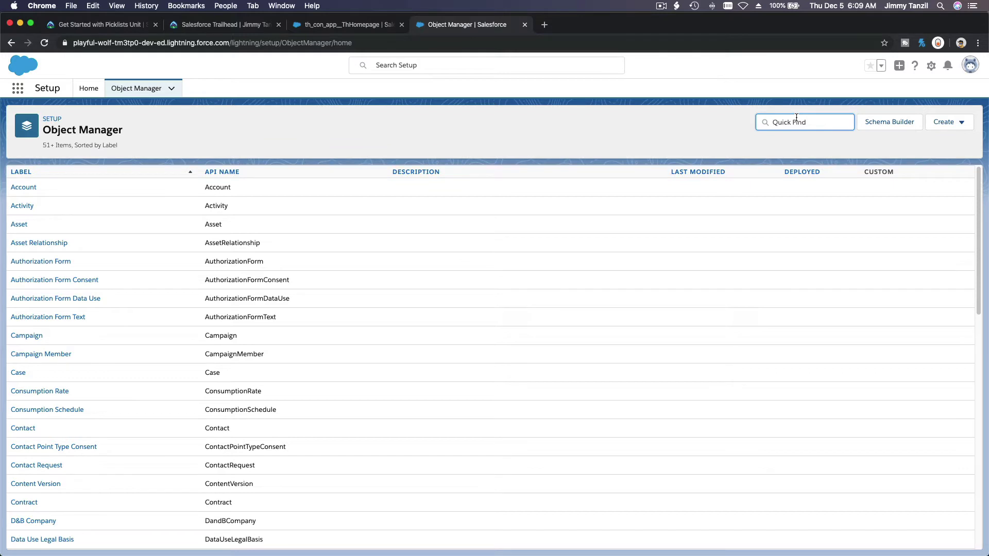
pyautogui.write('Oppor')
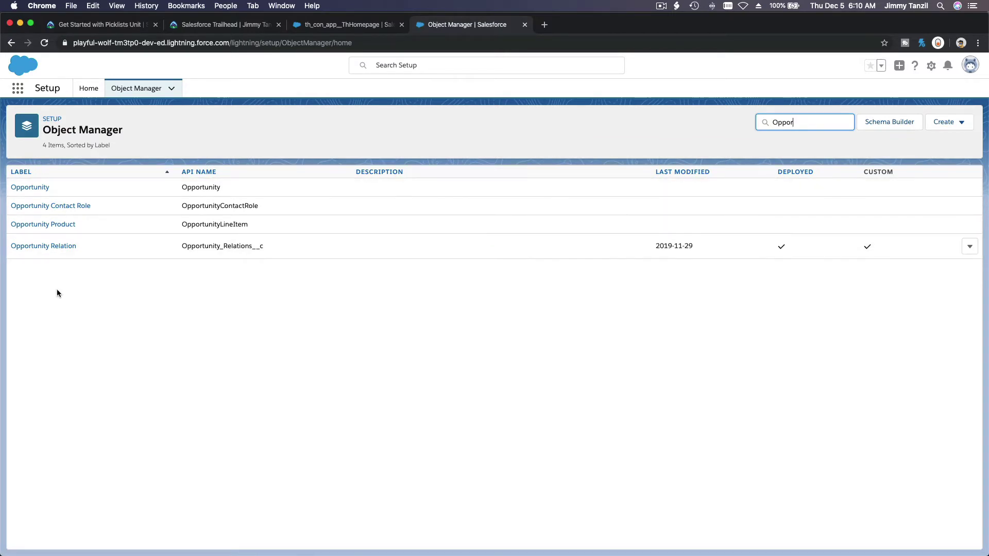
pyautogui.click(28, 188)
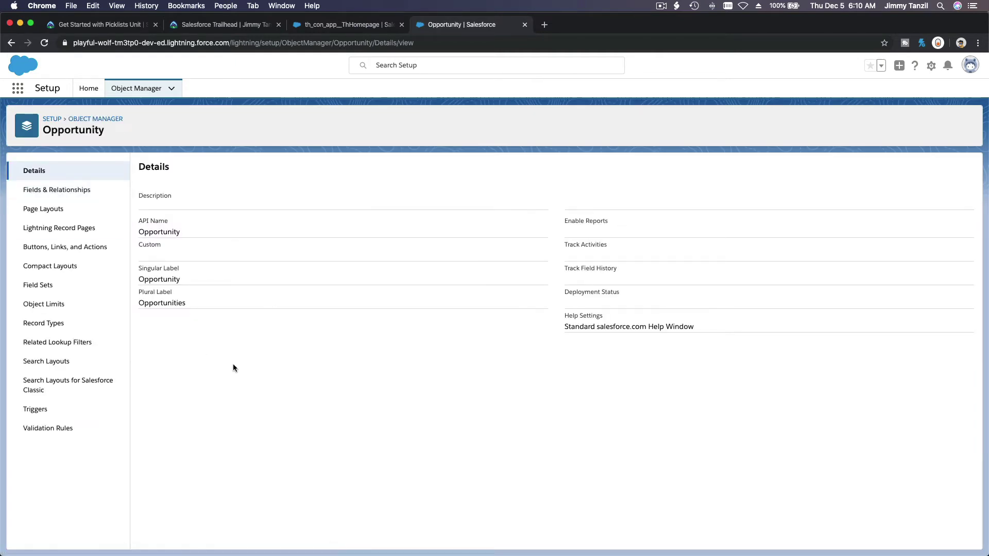
pyautogui.click(104, 191)
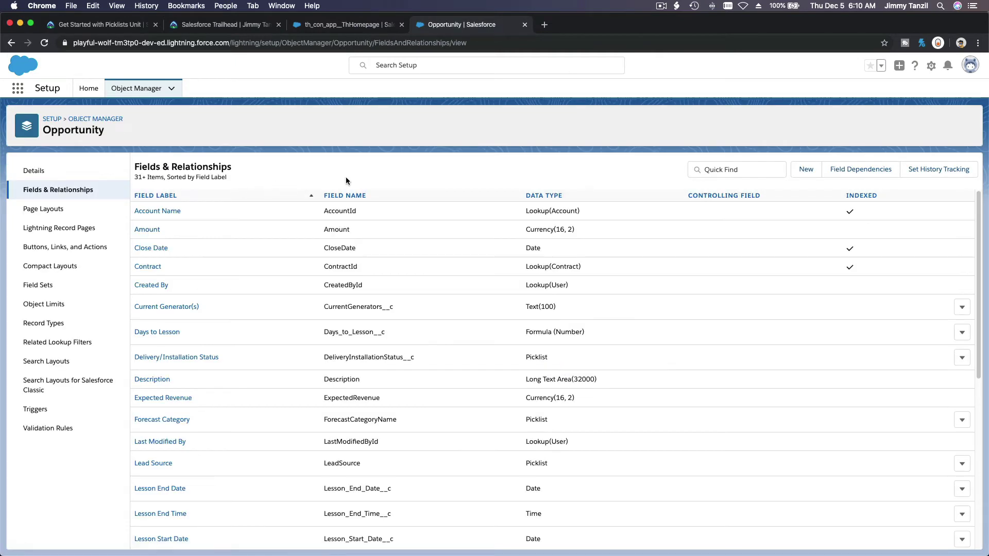
# Step: Check the recommendation items in the TextEdit notes and return to the Opportunity fields in Chrome
pyautogui.click(562, 545)
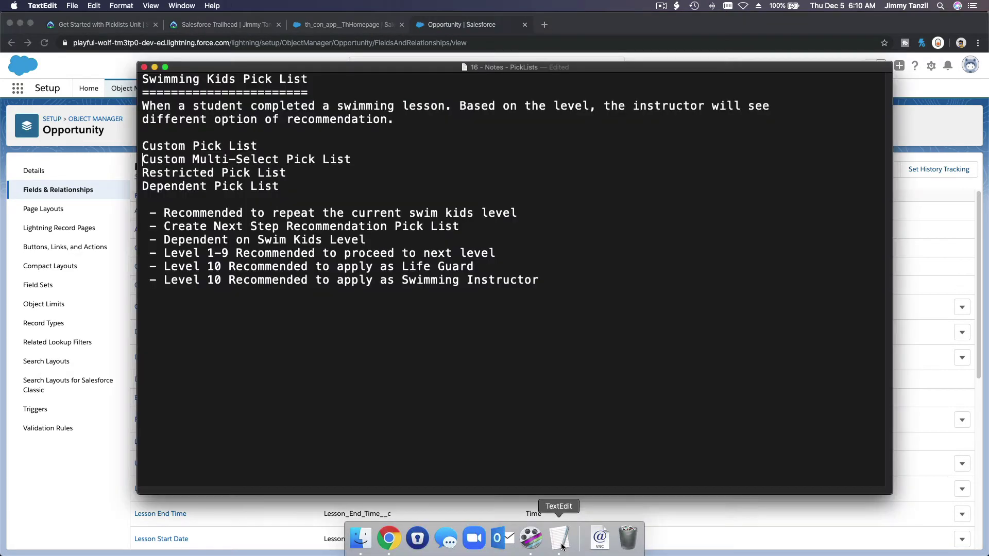
pyautogui.doubleClick(227, 212)
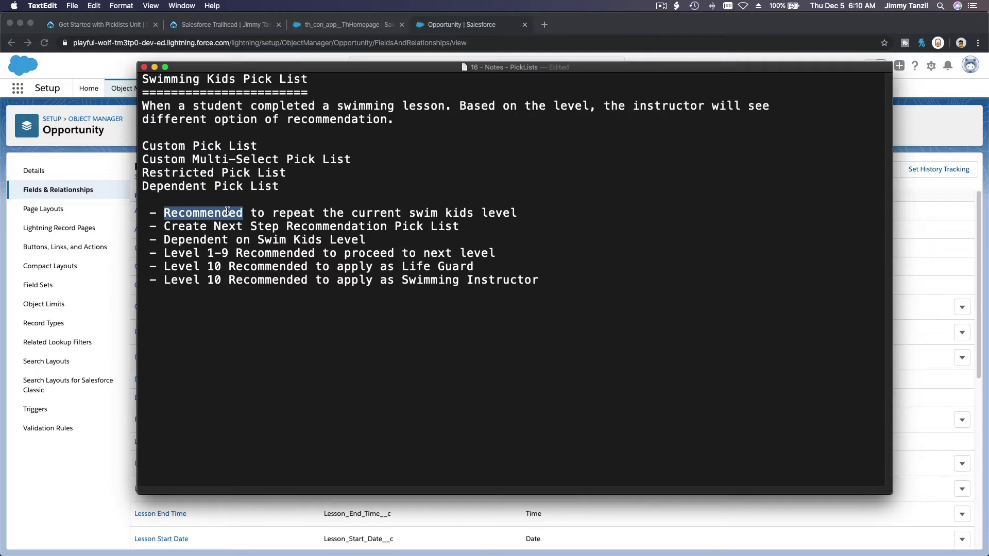
pyautogui.click(465, 27)
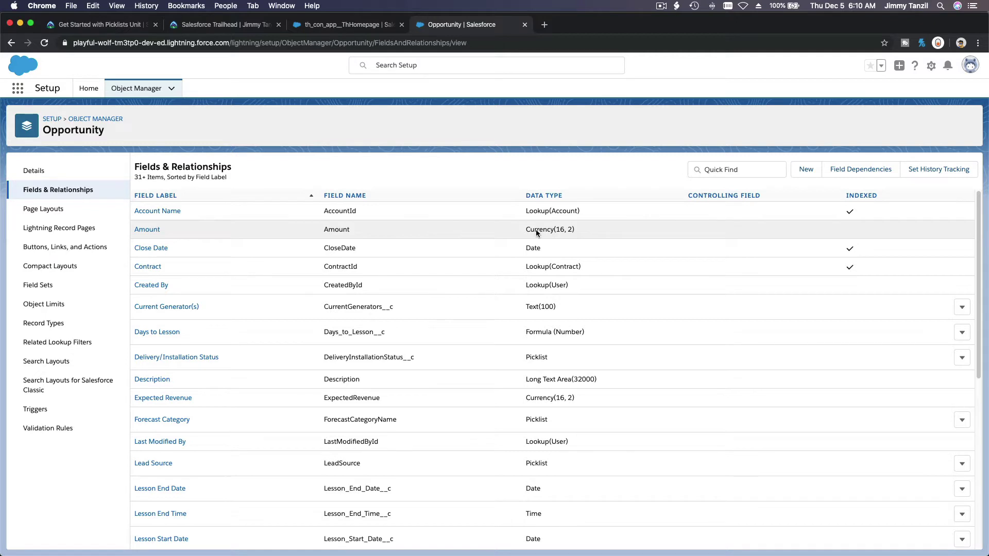
# Step: Start a new custom field on Opportunity with the Picklist data type and proceed to its details
pyautogui.click(807, 171)
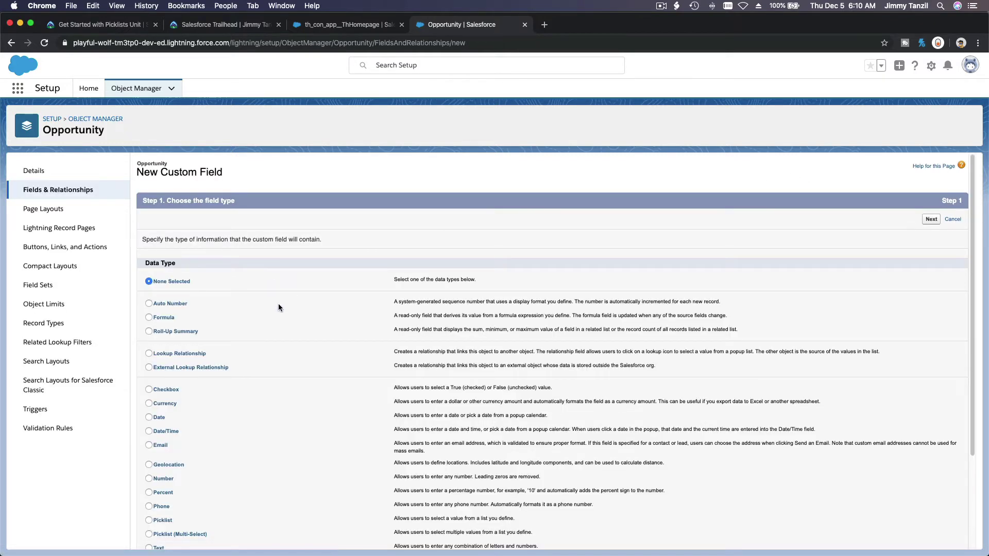
pyautogui.scroll(-3, 278, 304)
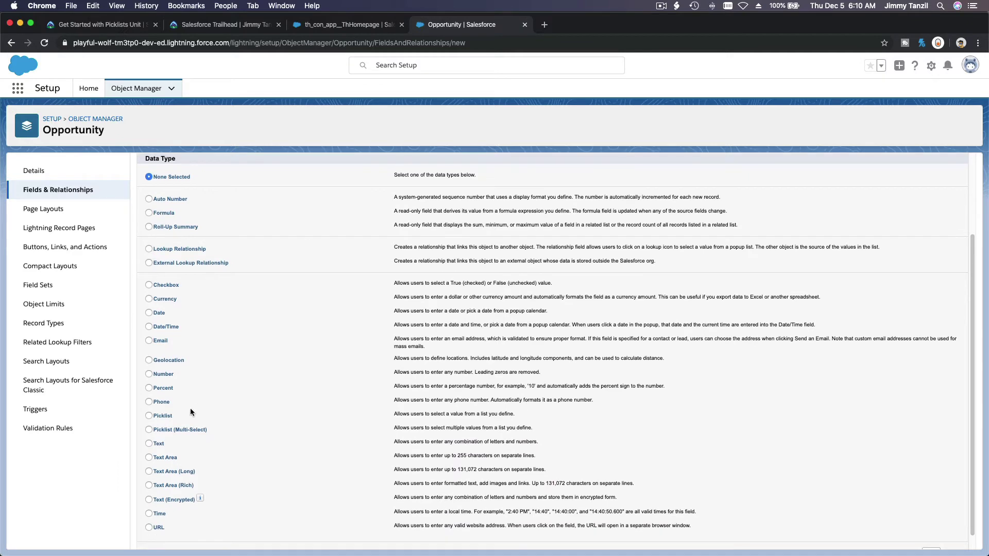
pyautogui.click(167, 417)
pyautogui.scroll(-1, 309, 421)
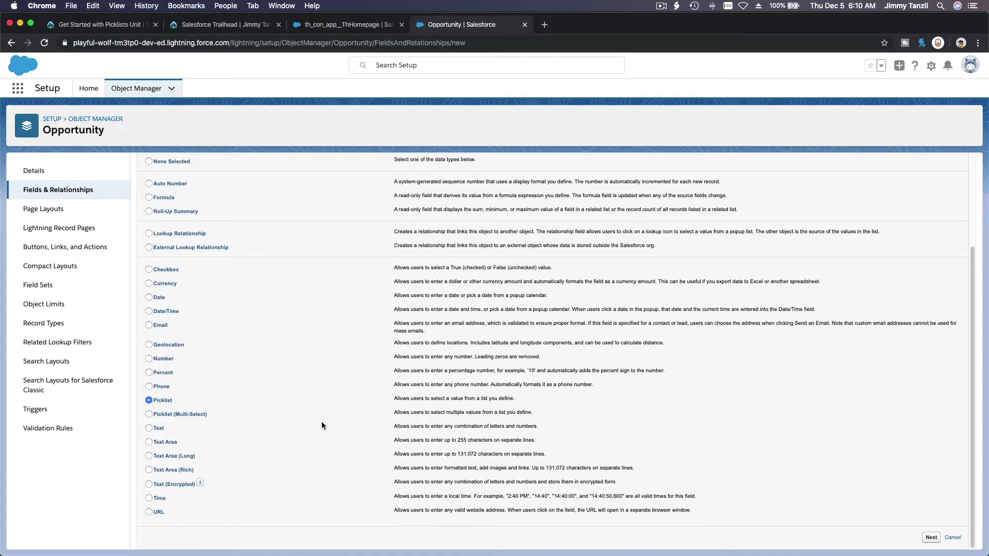
pyautogui.click(930, 537)
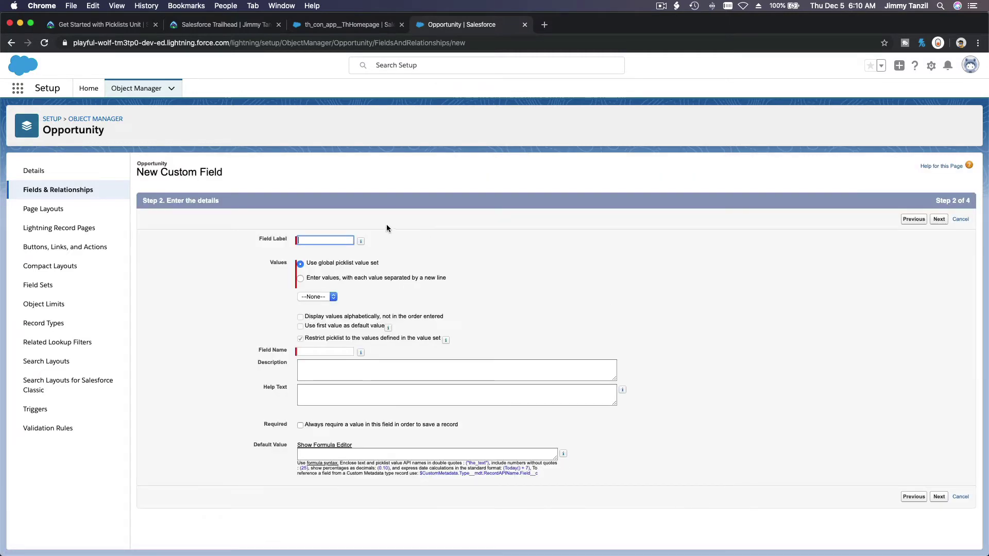
# Step: Label the field "Next Step Recommendation" and choose to enter its values manually, one per line
pyautogui.click(339, 239)
pyautogui.write('N')
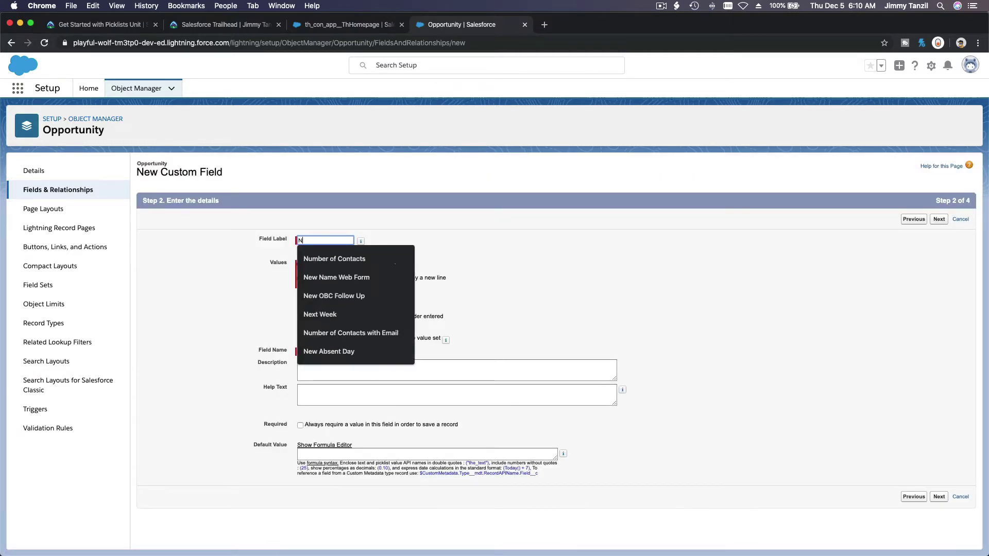
pyautogui.write('ext Step ')
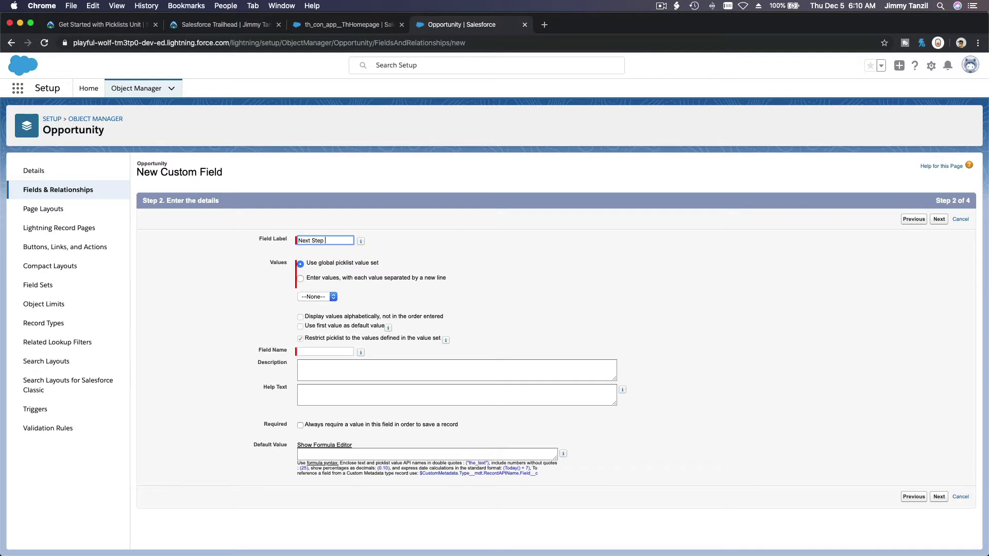
pyautogui.write('Recommendation')
pyautogui.click(300, 278)
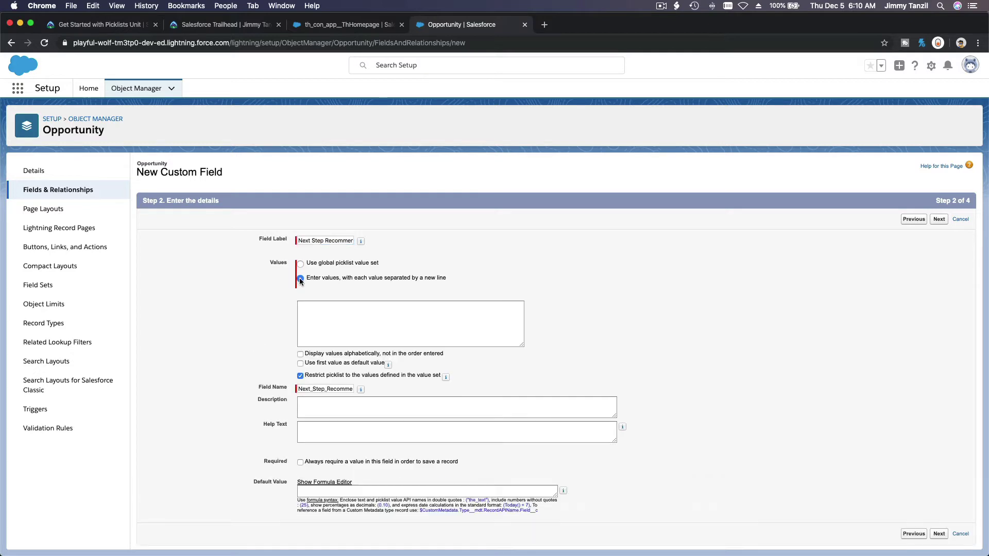
# Step: Enter "Recommended to repeat the current swimming lesson" as the first picklist value
pyautogui.click(401, 316)
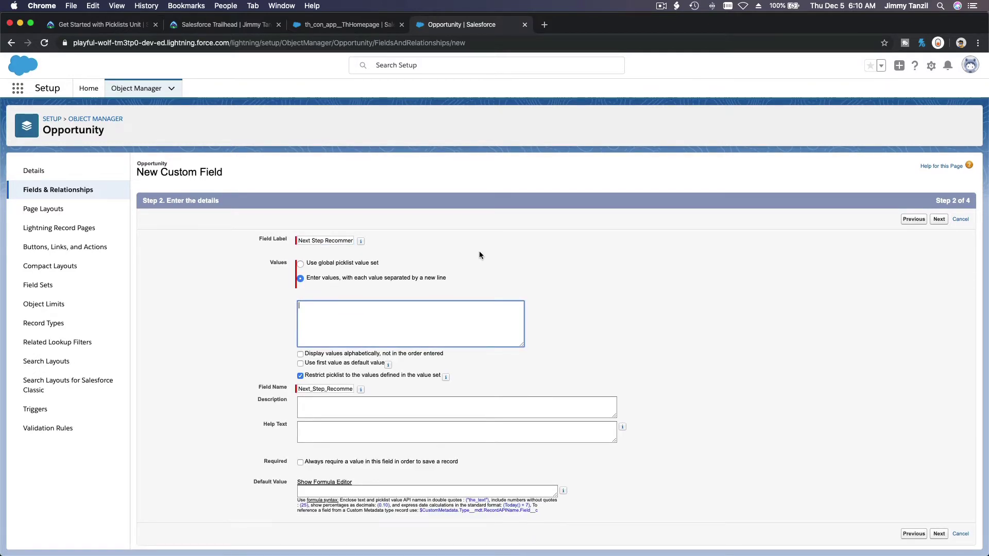
pyautogui.write('Recommended to repea')
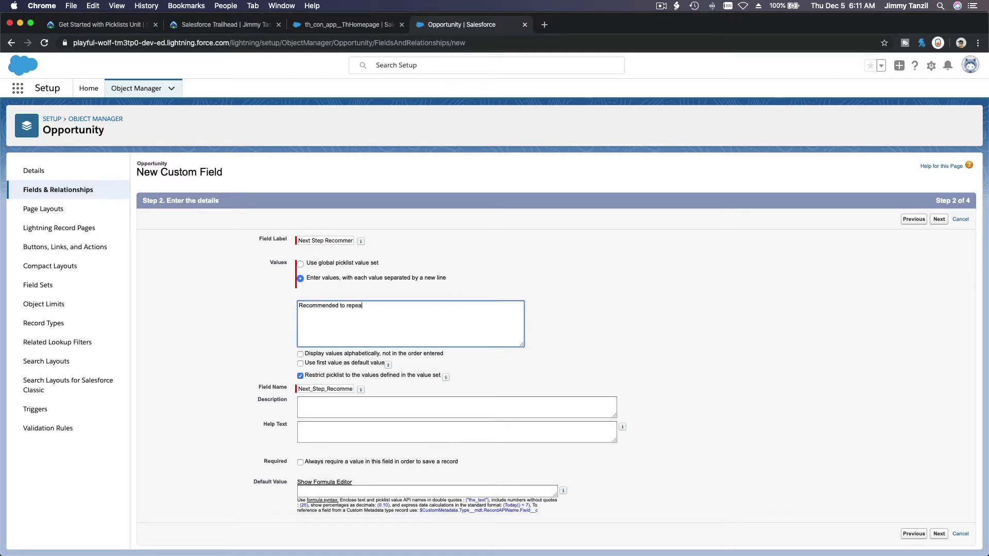
pyautogui.write('t the current')
pyautogui.write(' swimming le')
pyautogui.write('sson')
# Step: Add "Recommended to go to the next swimming lesson" as the second picklist value
pyautogui.write('Recommended')
pyautogui.write(' to')
pyautogui.write(' go to the nex')
pyautogui.write('t swi')
pyautogui.write('ng l')
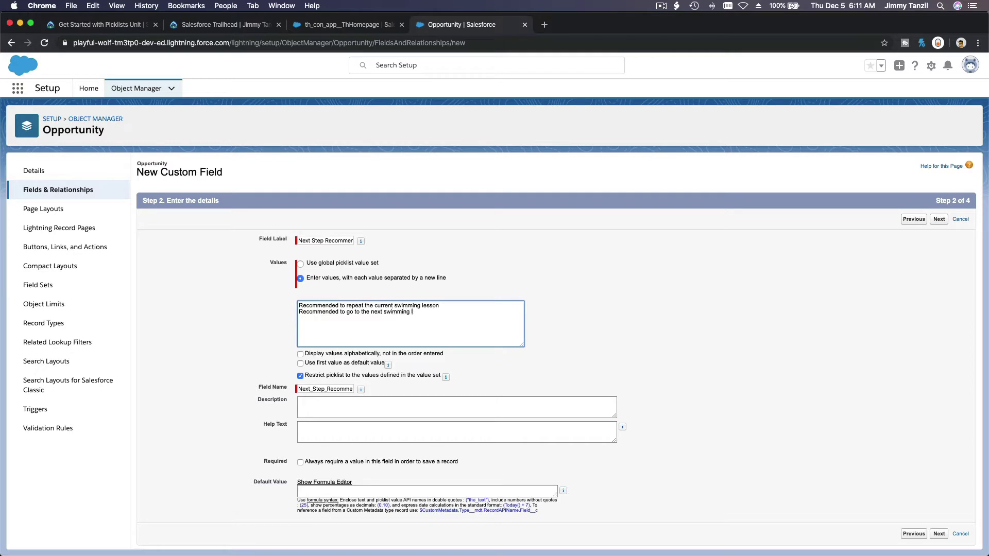
pyautogui.write('esson')
# Step: Add "Recommended to apply as a Life Guard" as the third picklist value
pyautogui.write('Recommended')
pyautogui.write(' to apply as a ')
pyautogui.write('Life Guard ')
# Step: Add "Recommended to apply as a Swimming Instructor" as the fourth picklist value
pyautogui.write('Recommended')
pyautogui.write(' to')
pyautogui.write(' appl')
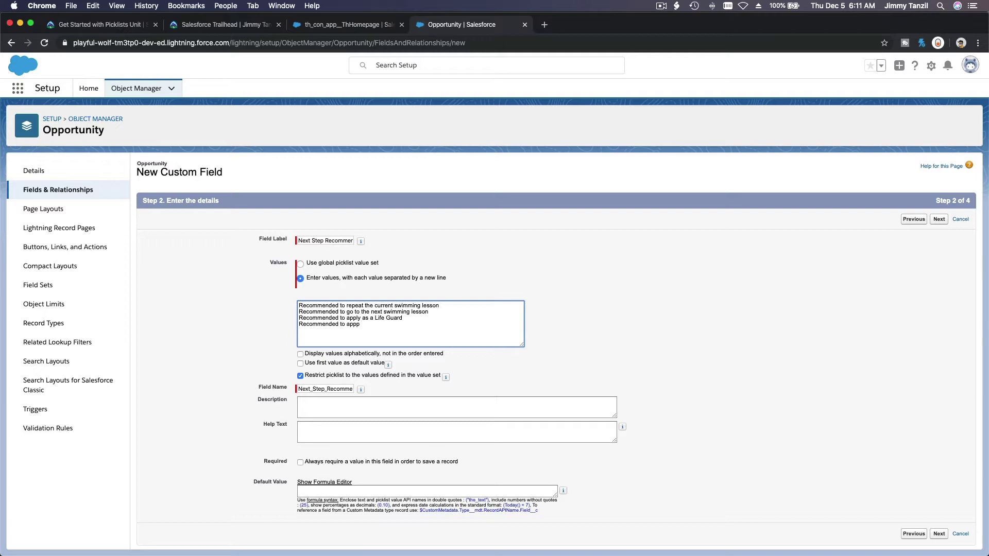
pyautogui.write('y as a Swimming Instructor')
pyautogui.tripleClick(414, 318)
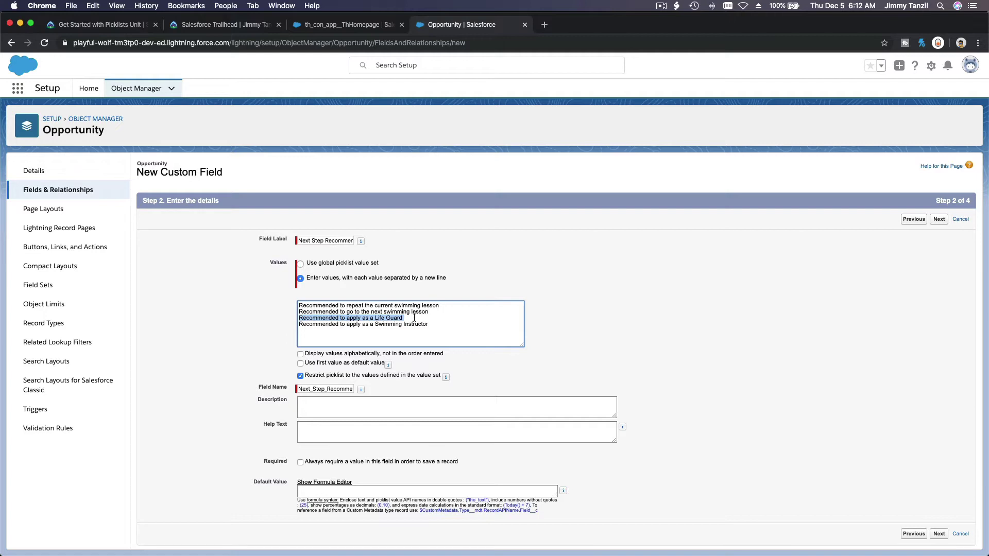
pyautogui.tripleClick(414, 324)
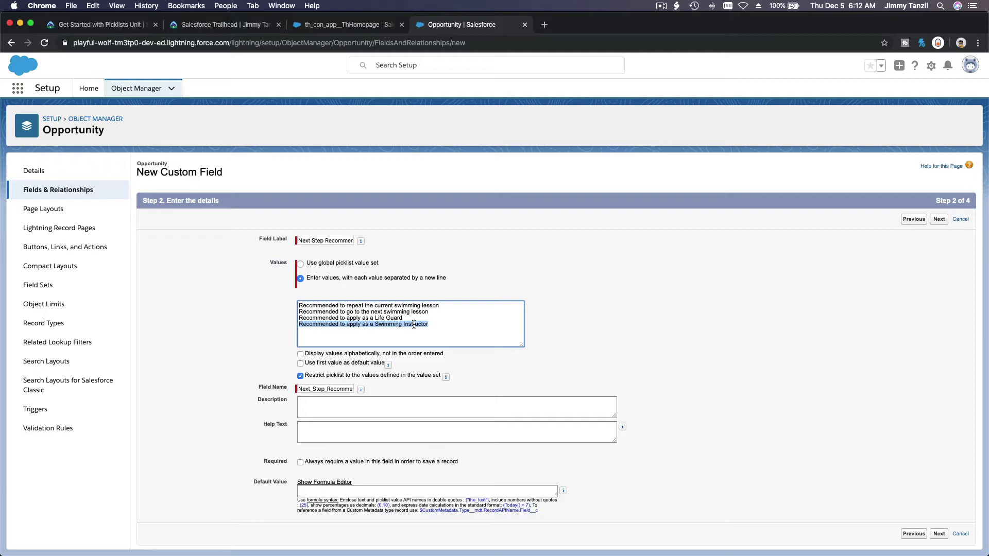
pyautogui.click(459, 292)
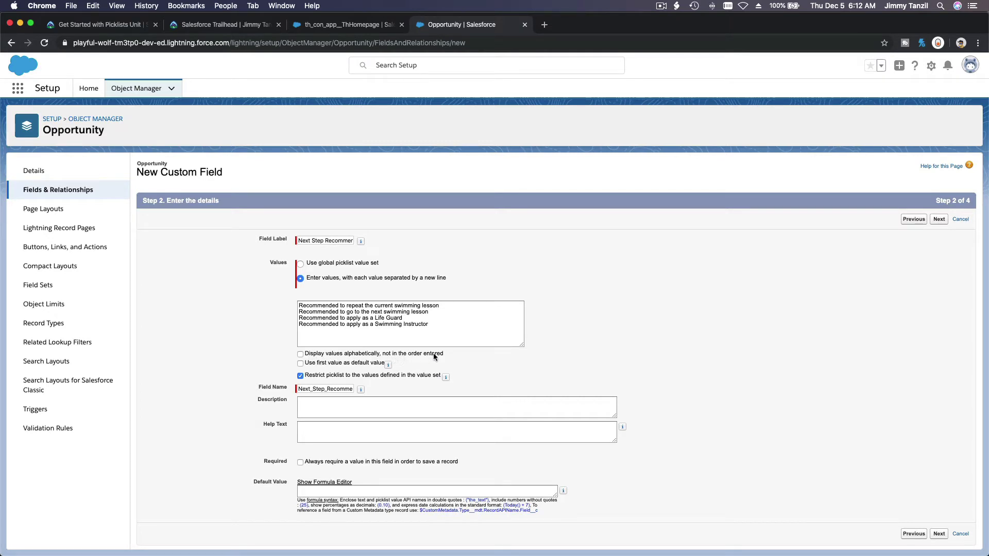
pyautogui.click(300, 354)
pyautogui.click(303, 307)
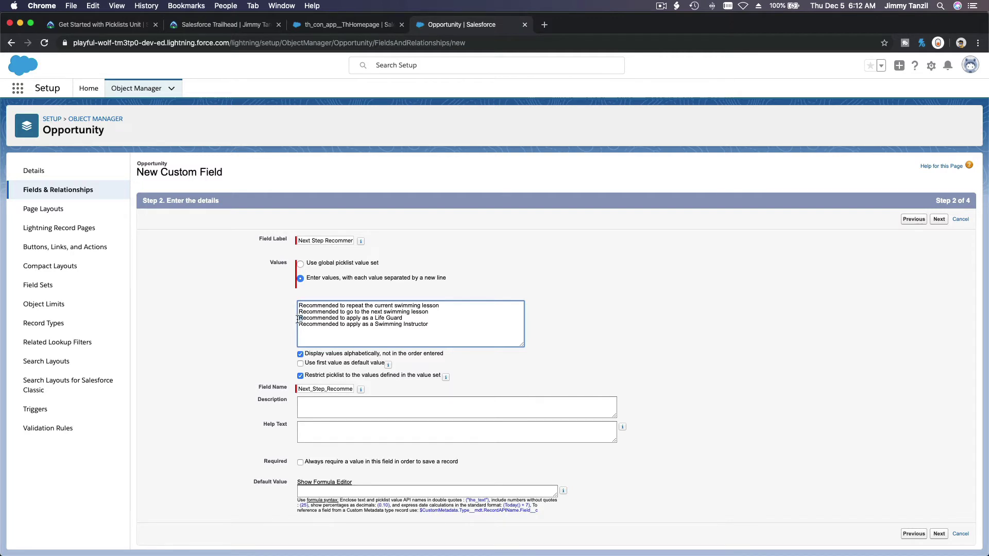
pyautogui.click(300, 324)
pyautogui.press('Down')
pyautogui.click(303, 366)
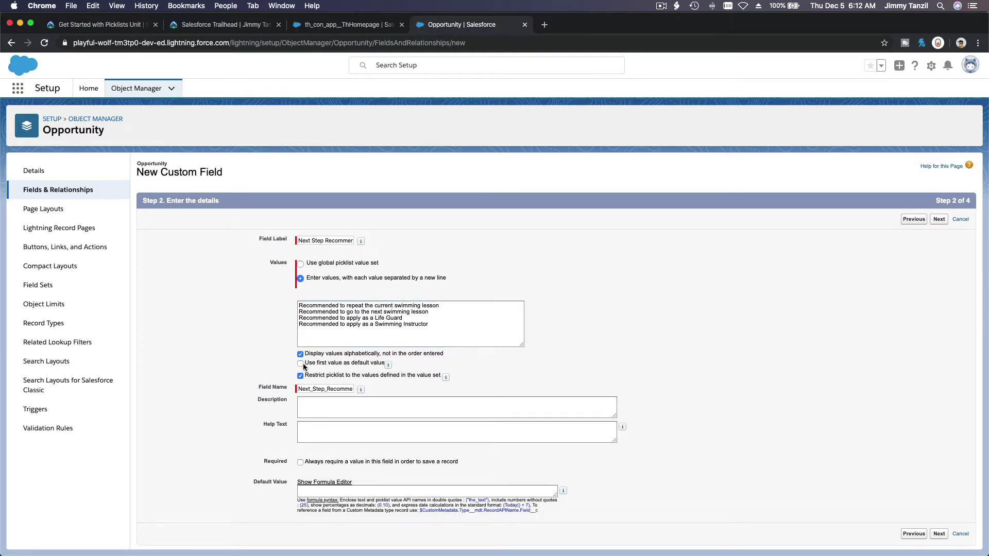
pyautogui.click(301, 364)
pyautogui.tripleClick(311, 309)
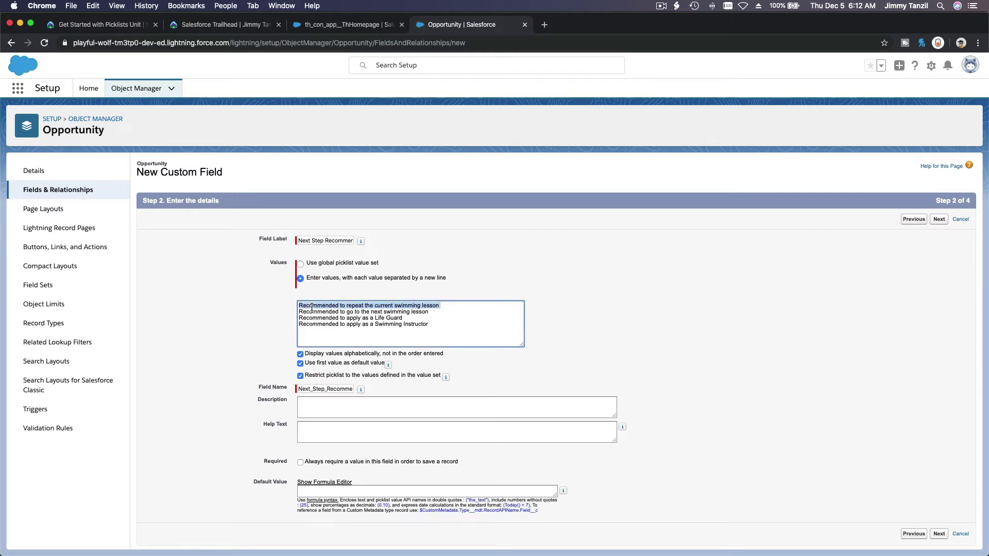
pyautogui.click(300, 355)
pyautogui.click(300, 364)
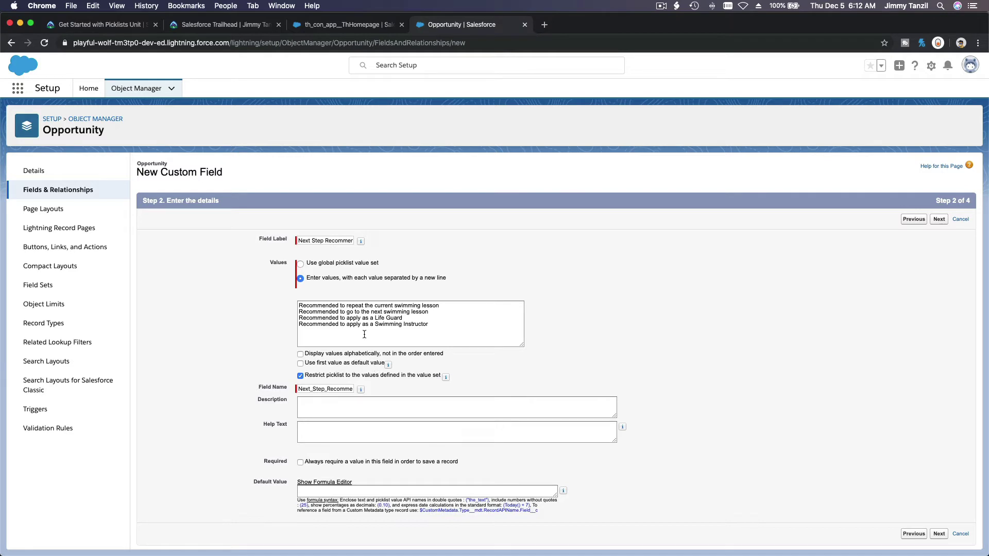
pyautogui.click(362, 306)
pyautogui.tripleClick(363, 306)
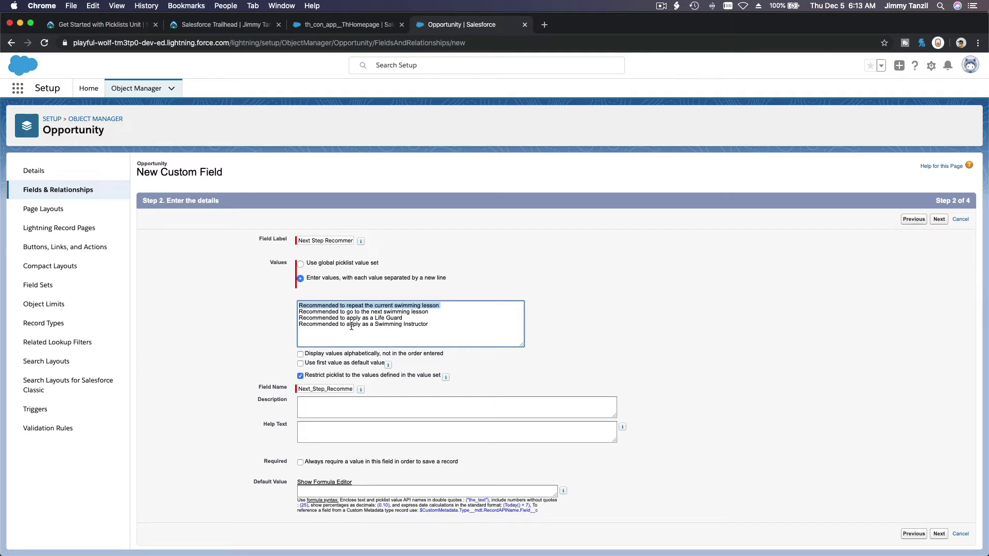
pyautogui.click(405, 355)
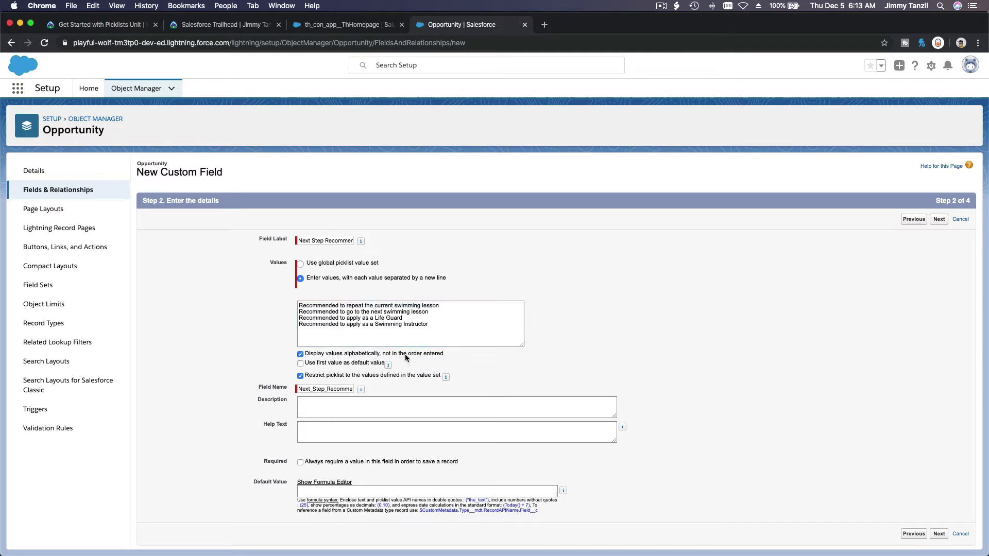
pyautogui.click(343, 356)
# Step: Enter "Recommendation for the student on next step" as both the description and the help text, and proceed to field-level security
pyautogui.click(333, 408)
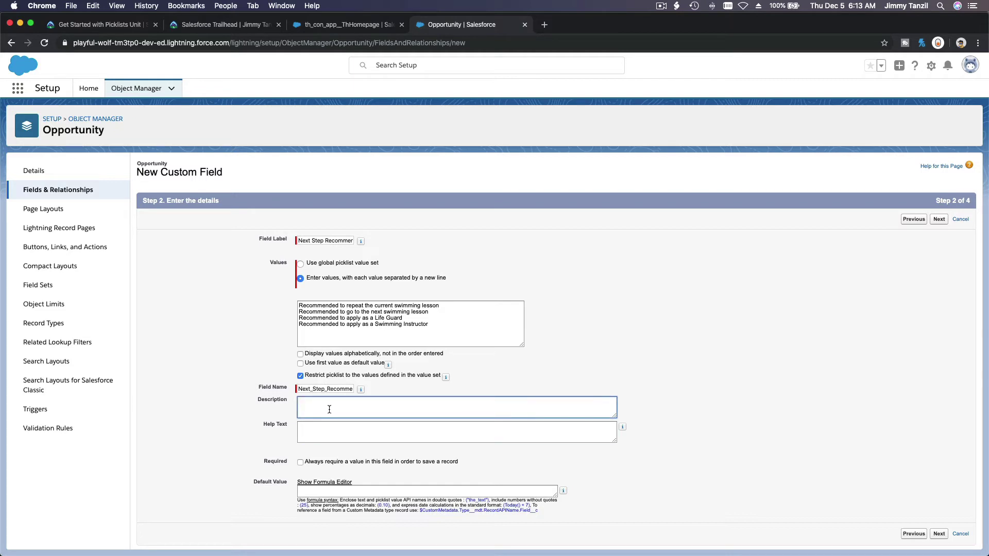
pyautogui.write('Recommendation for the student on next step')
pyautogui.click(336, 429)
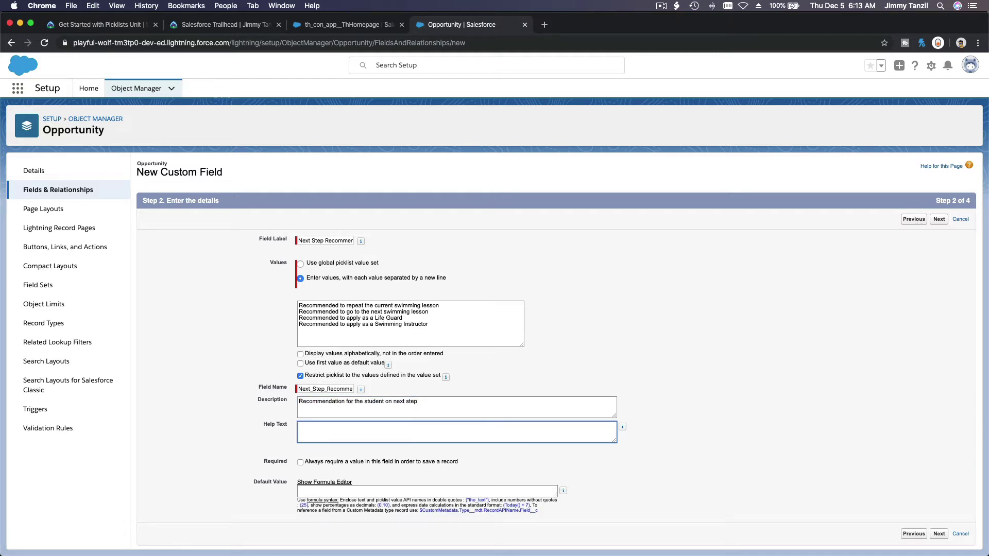
pyautogui.write('Recommendation for the student on next step')
pyautogui.click(606, 364)
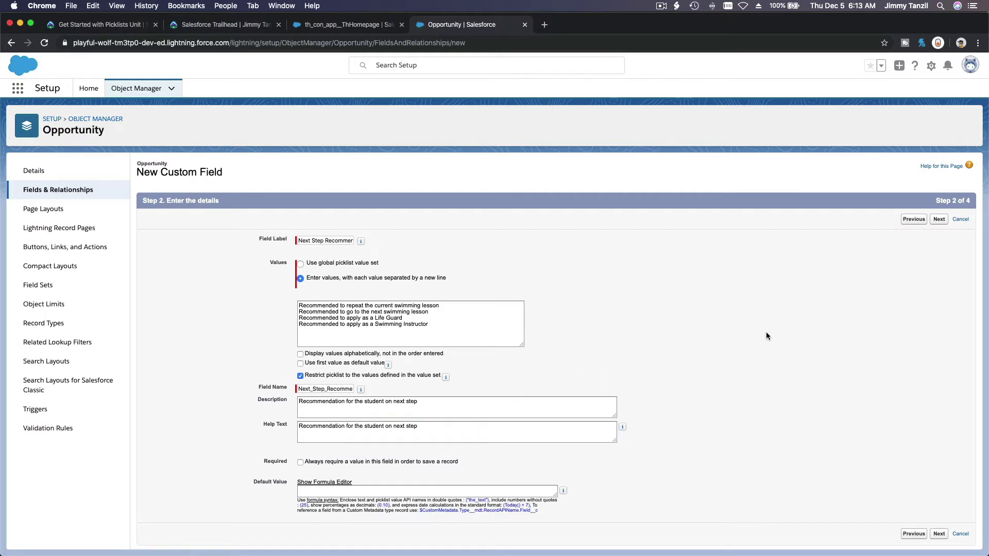
pyautogui.click(938, 220)
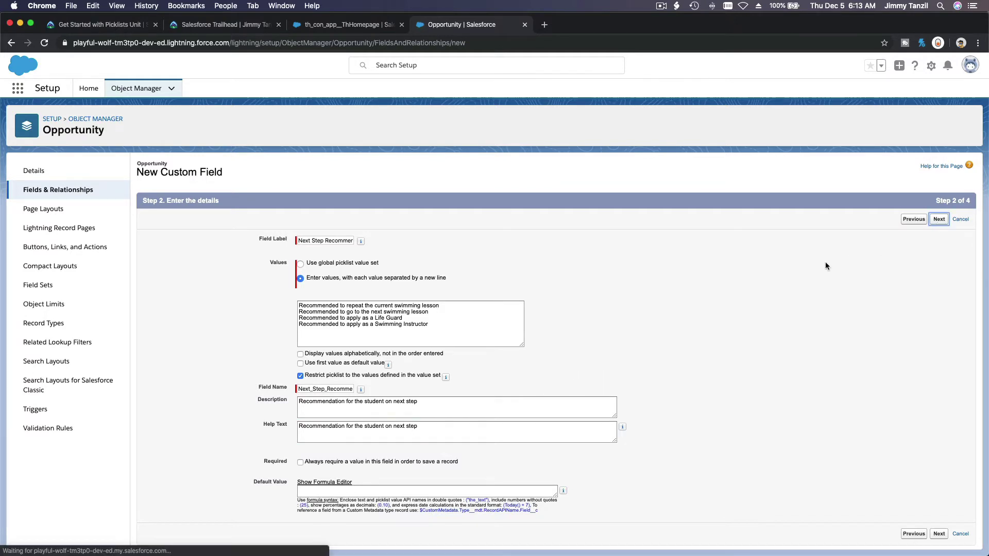
# Step: Make the field visible to all profiles and save it on the Swimming Lessons page layout only
pyautogui.click(669, 305)
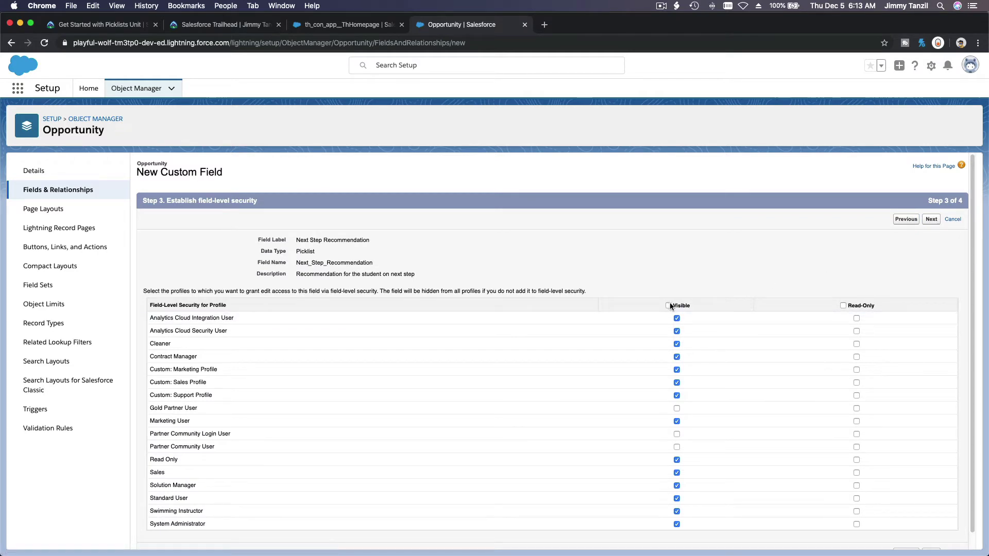
pyautogui.click(932, 220)
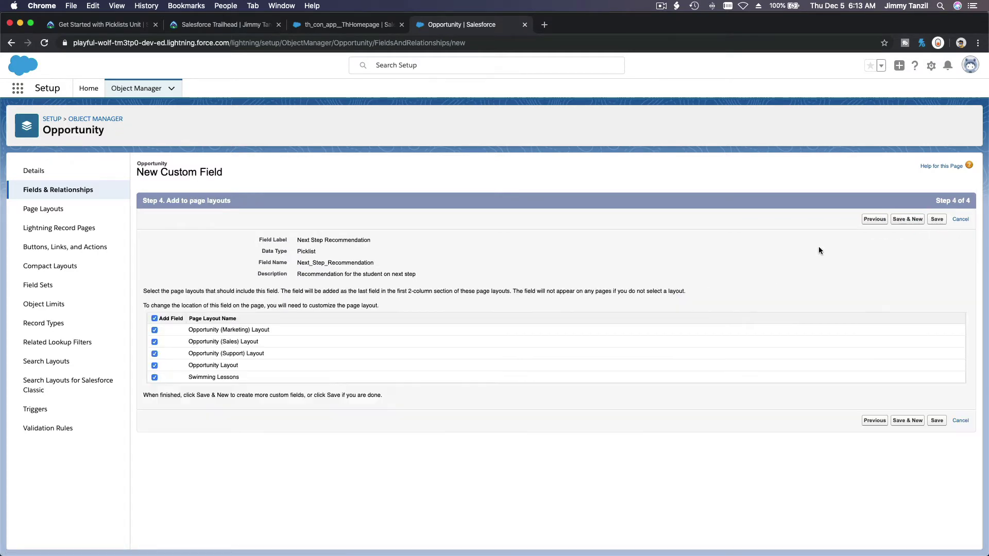
pyautogui.click(154, 318)
pyautogui.click(155, 379)
pyautogui.click(937, 219)
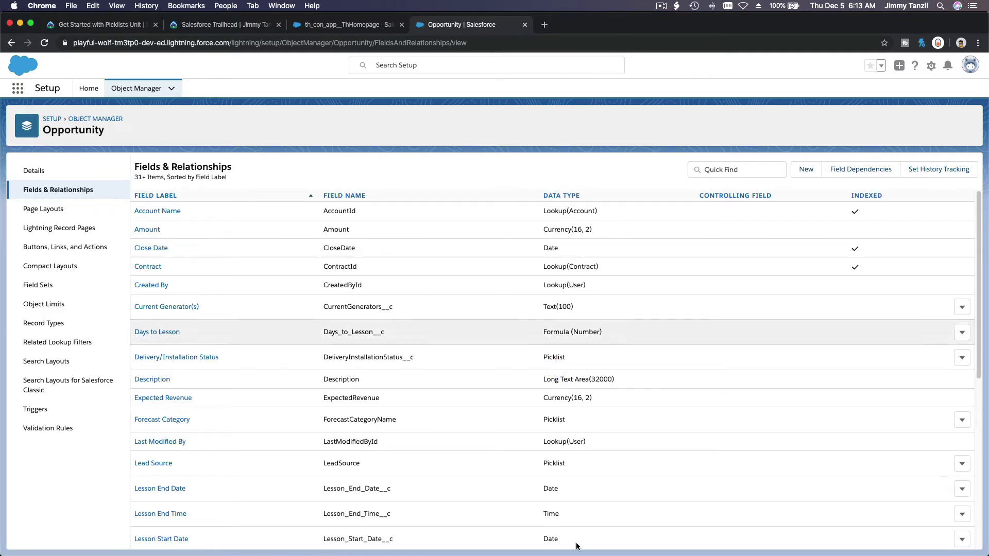
# Step: Switch to the TextEdit notes and review which recommendations apply to each Swim Kids level and the dependent picklist requirement
pyautogui.click(558, 539)
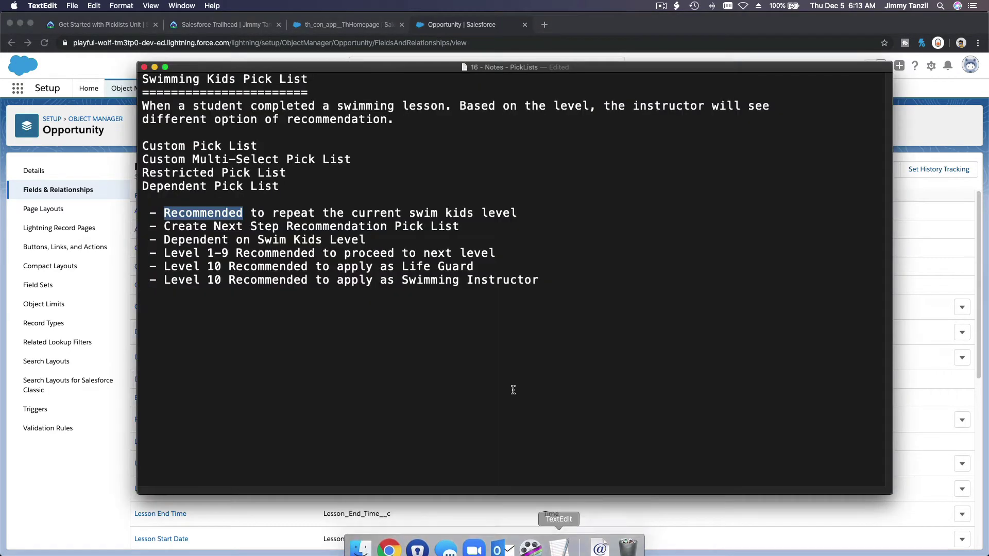
pyautogui.click(512, 388)
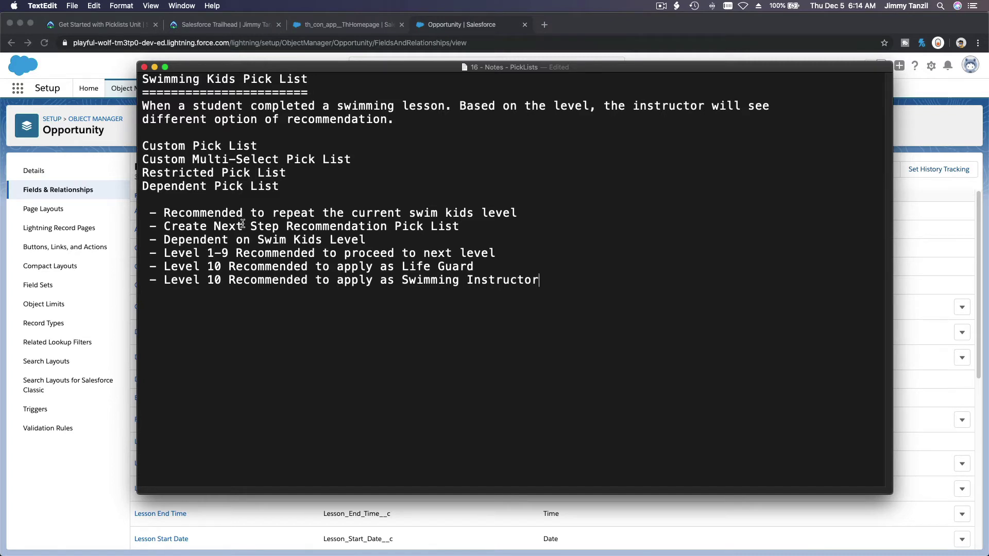
pyautogui.tripleClick(291, 213)
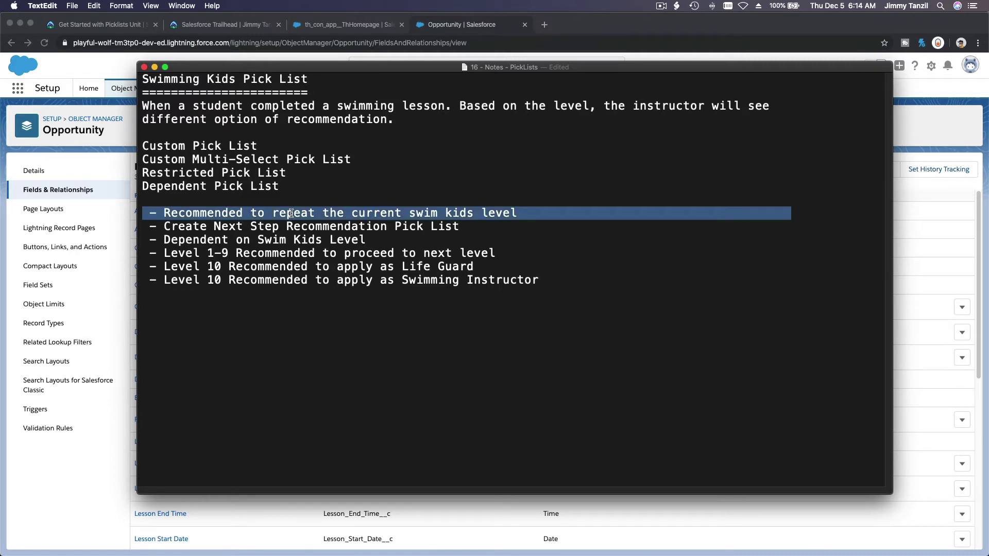
pyautogui.tripleClick(289, 225)
pyautogui.click(326, 348)
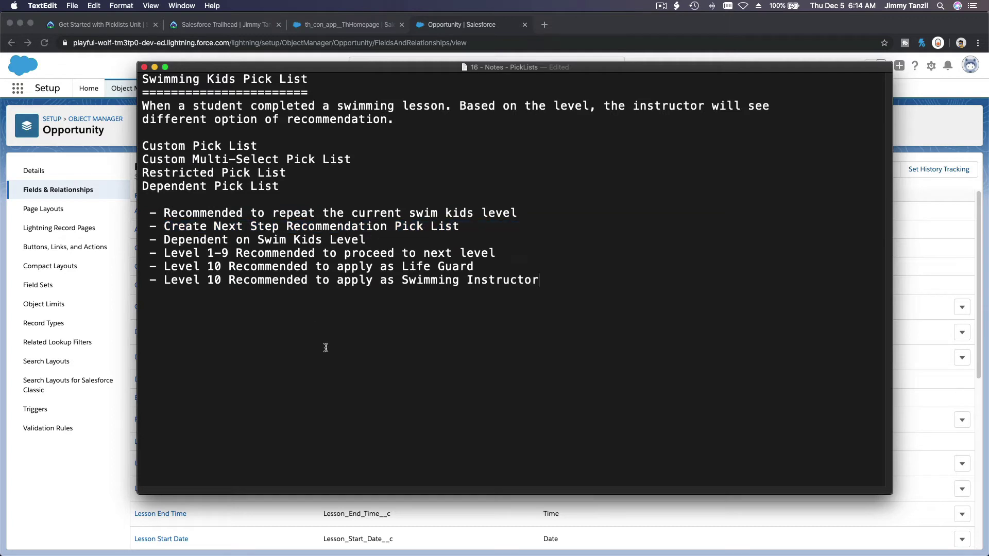
pyautogui.tripleClick(290, 255)
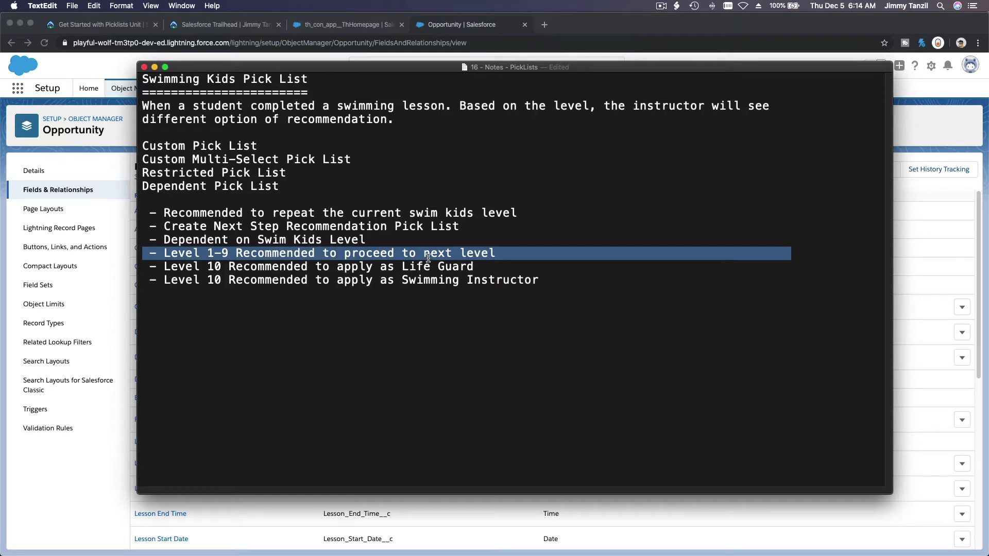
pyautogui.tripleClick(380, 209)
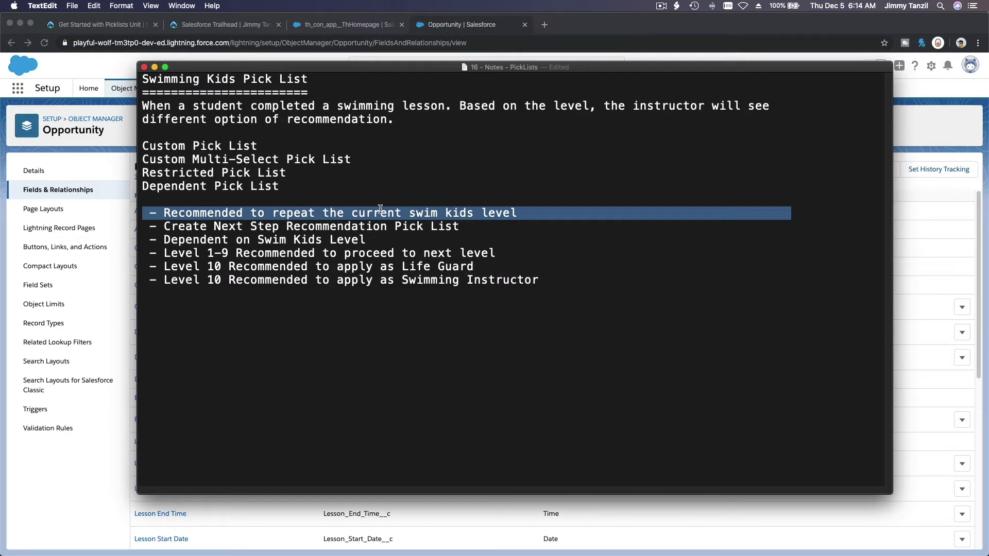
pyautogui.click(282, 301)
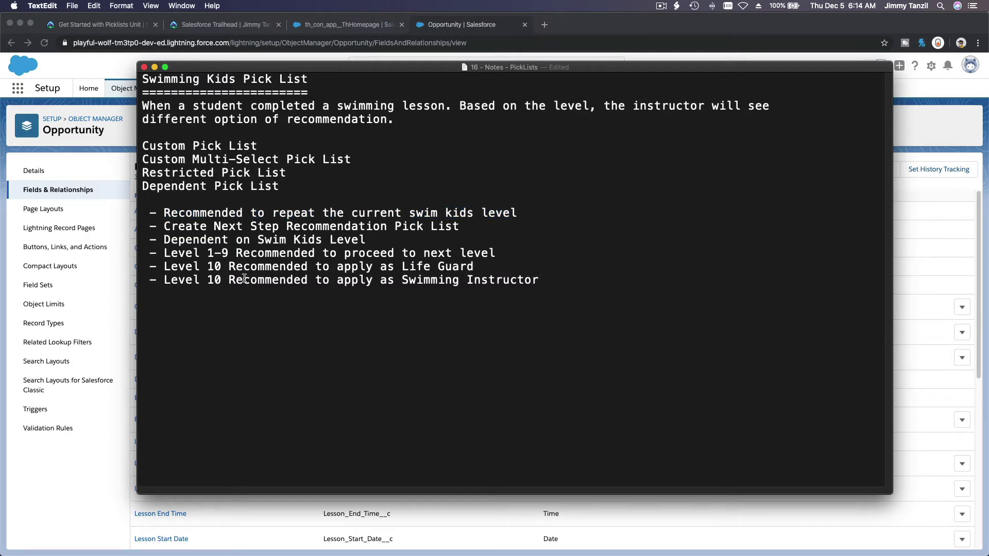
pyautogui.tripleClick(210, 268)
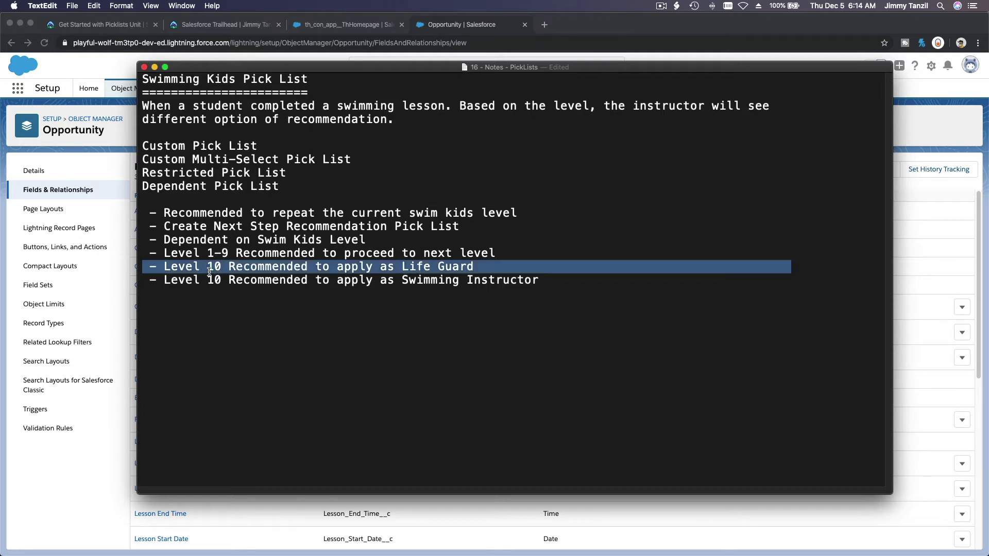
pyautogui.tripleClick(211, 279)
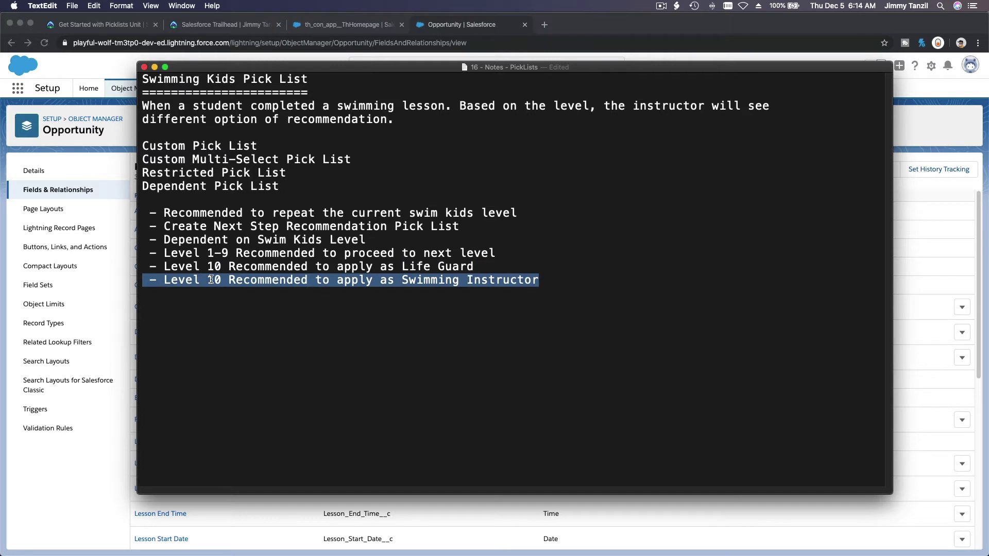
pyautogui.click(224, 308)
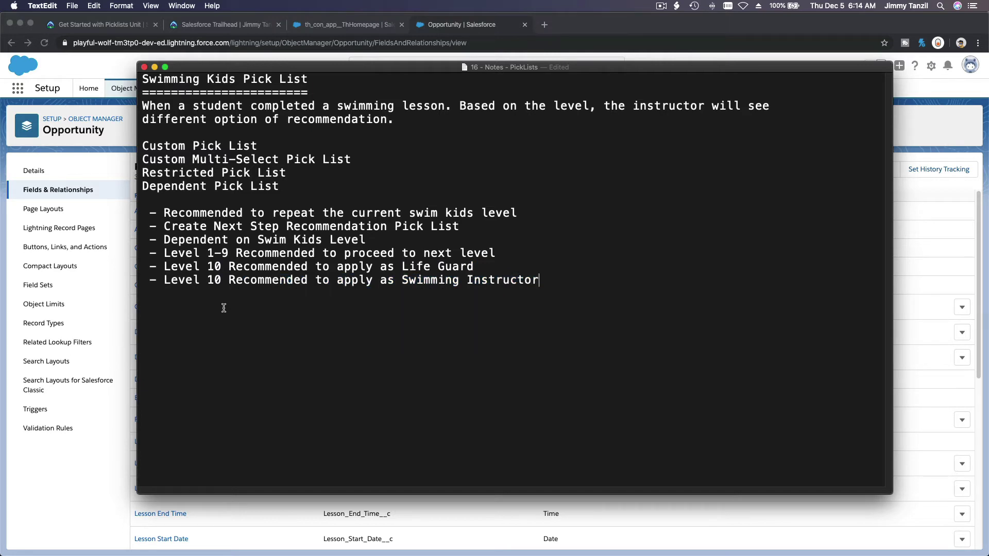
pyautogui.tripleClick(202, 189)
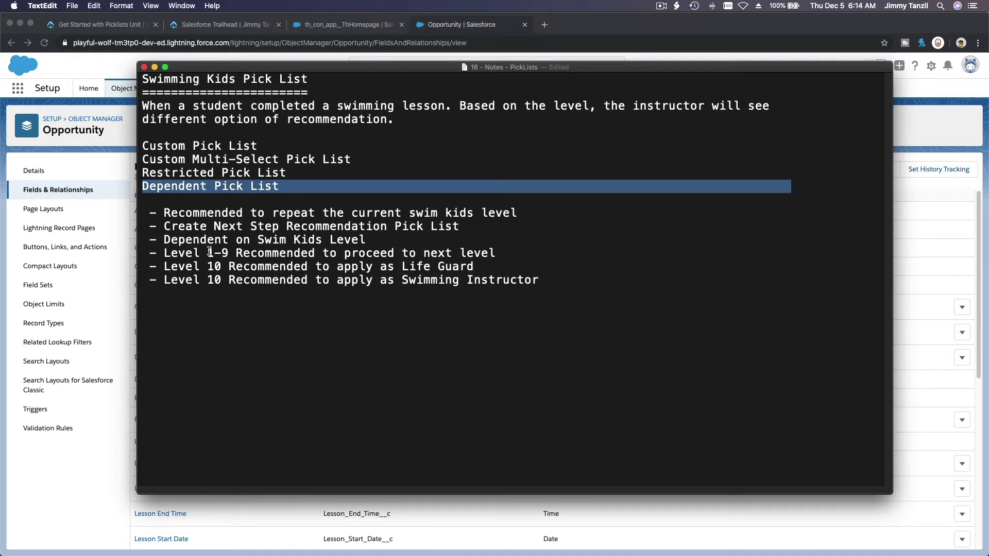
# Step: In Salesforce, start a new Opportunity field dependency with Swim Kids Level as controlling field and Next Step Recommendation as dependent field
pyautogui.click(126, 459)
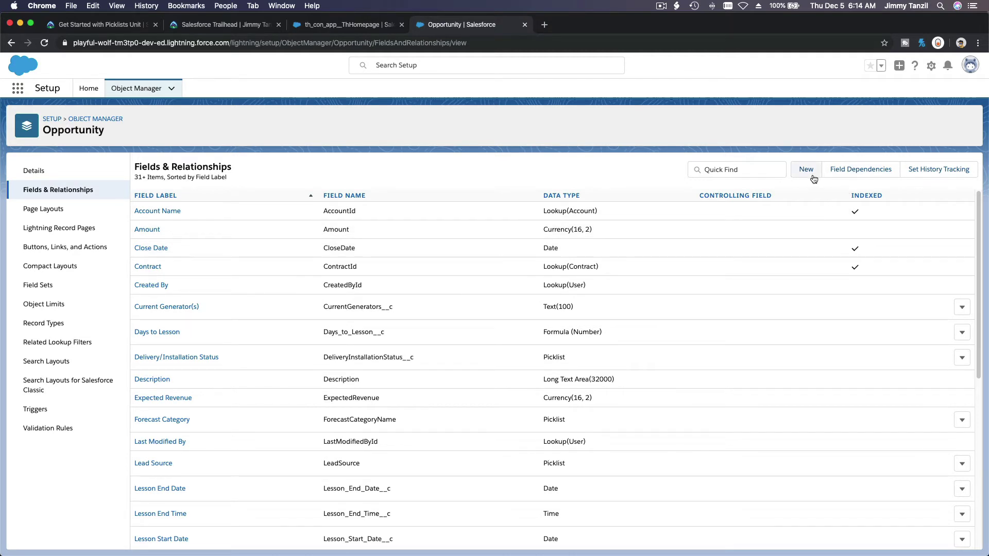
pyautogui.click(852, 174)
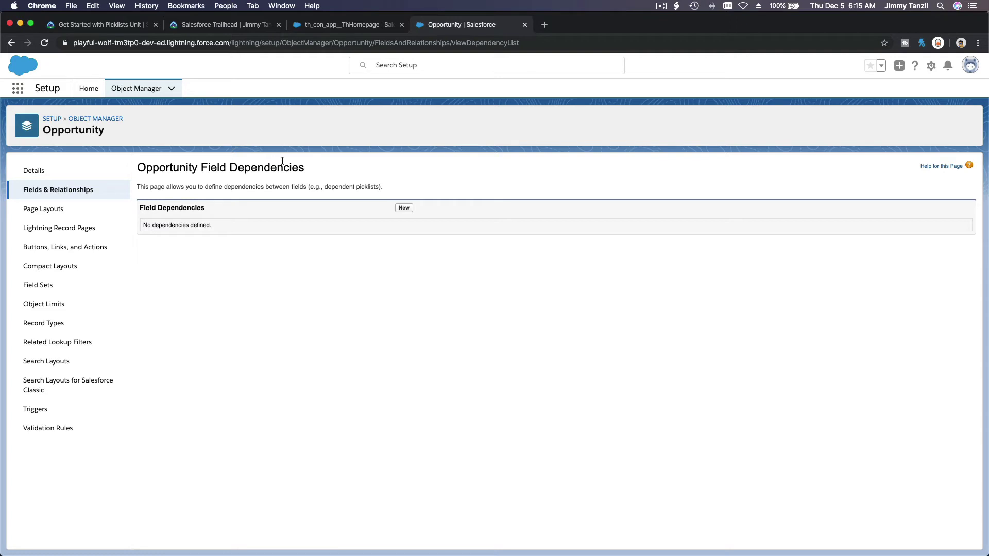
pyautogui.click(404, 207)
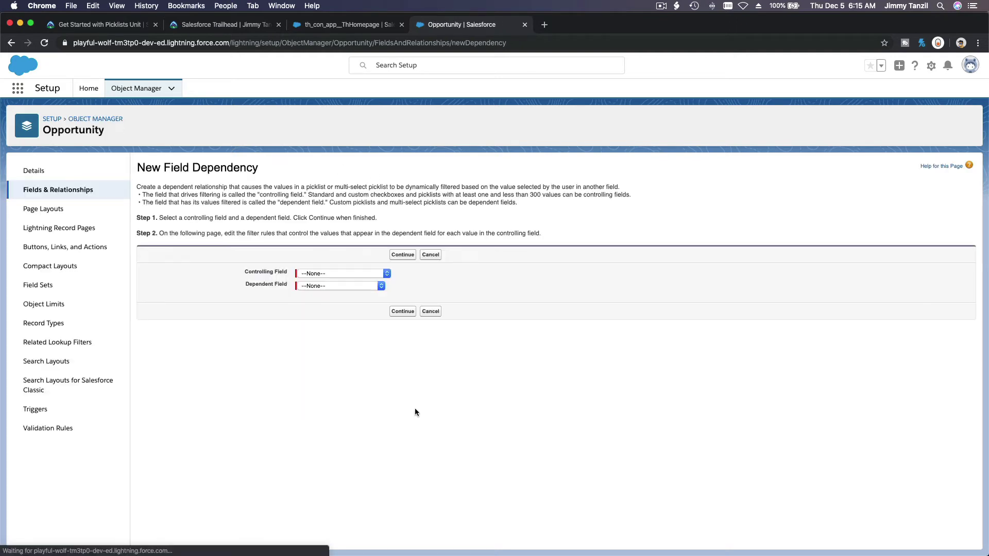
pyautogui.click(349, 274)
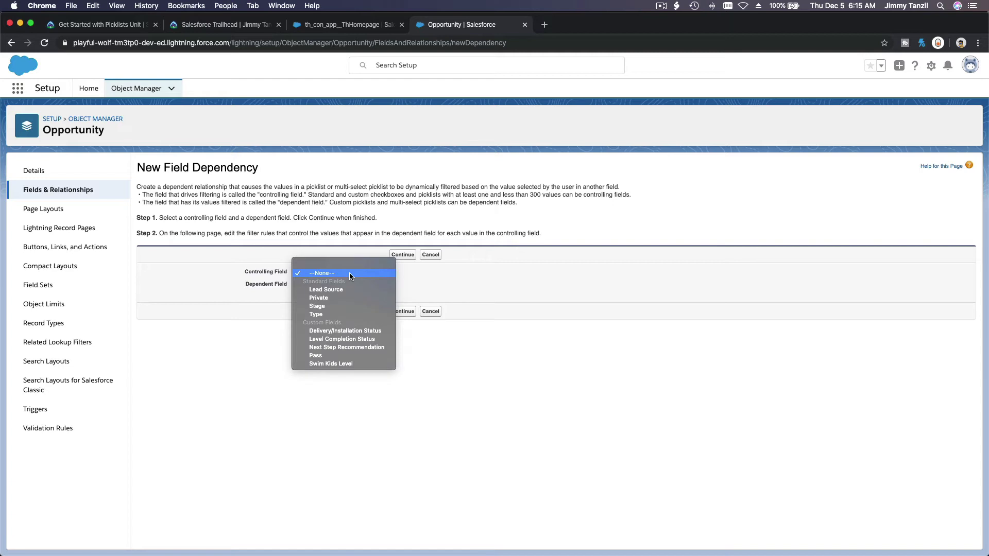
pyautogui.click(355, 364)
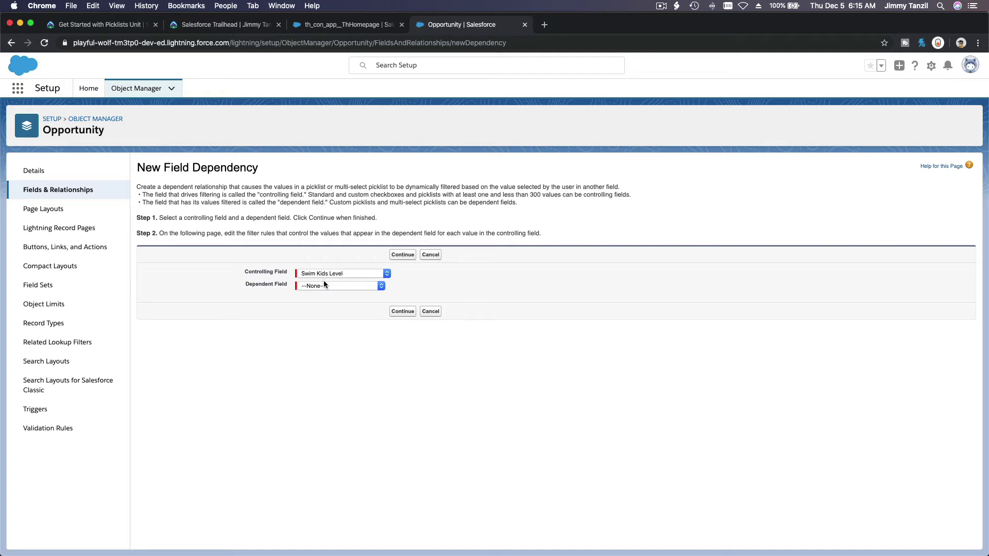
pyautogui.click(325, 286)
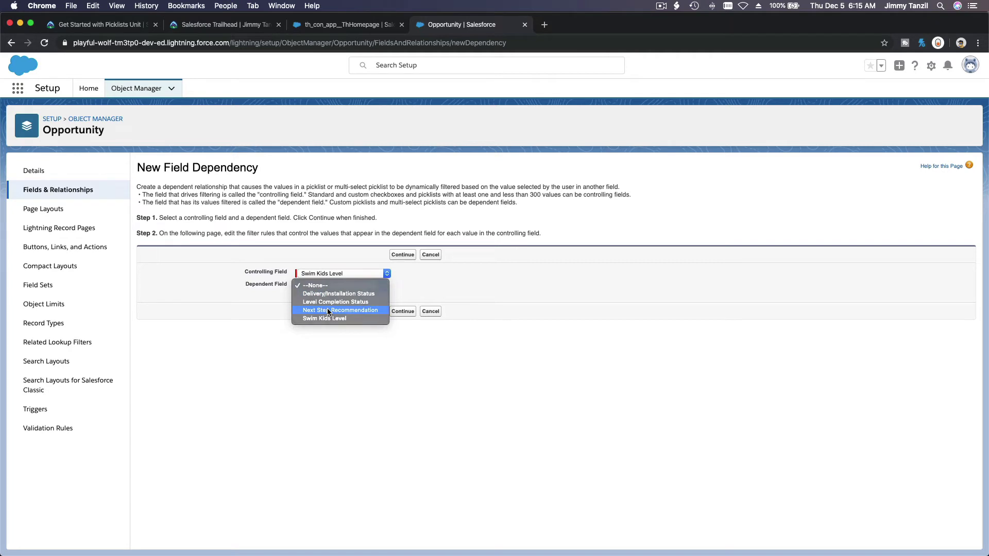
pyautogui.click(328, 310)
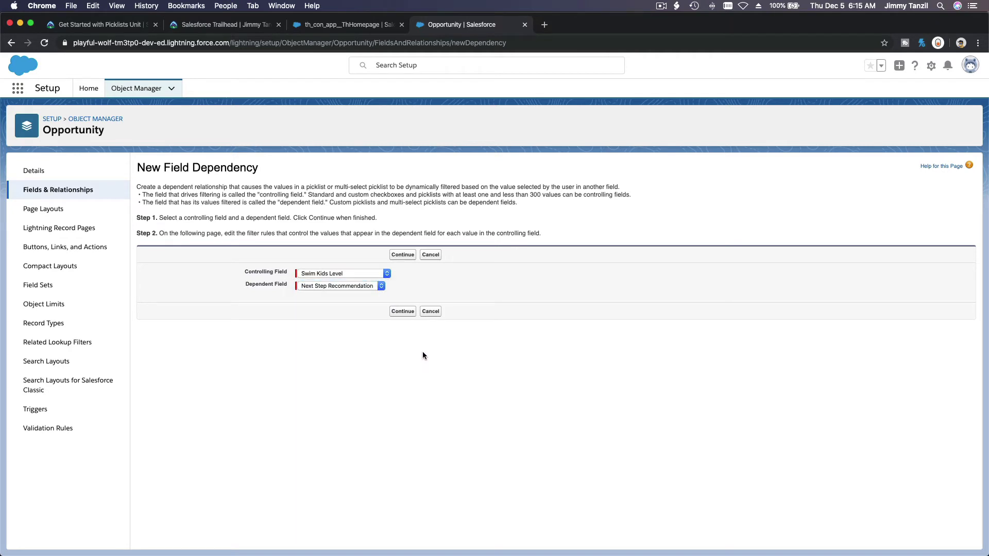
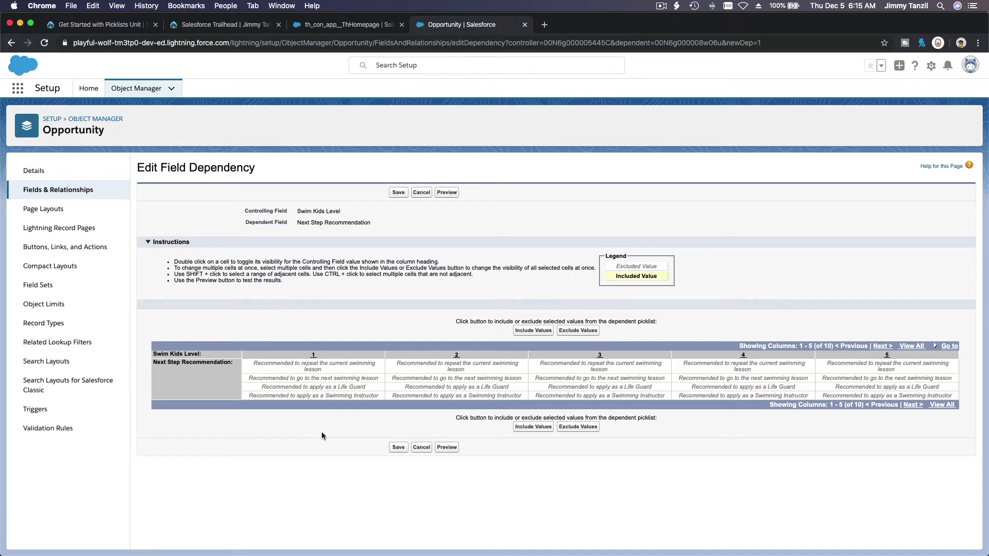
pyautogui.click(315, 368)
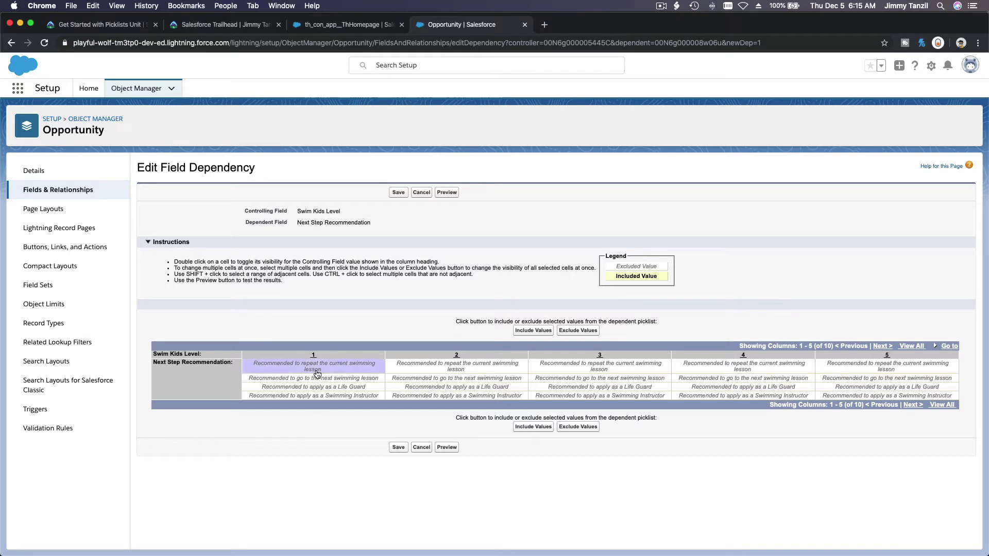
pyautogui.keyDown('shift'); pyautogui.click(318, 380); pyautogui.keyUp('shift')
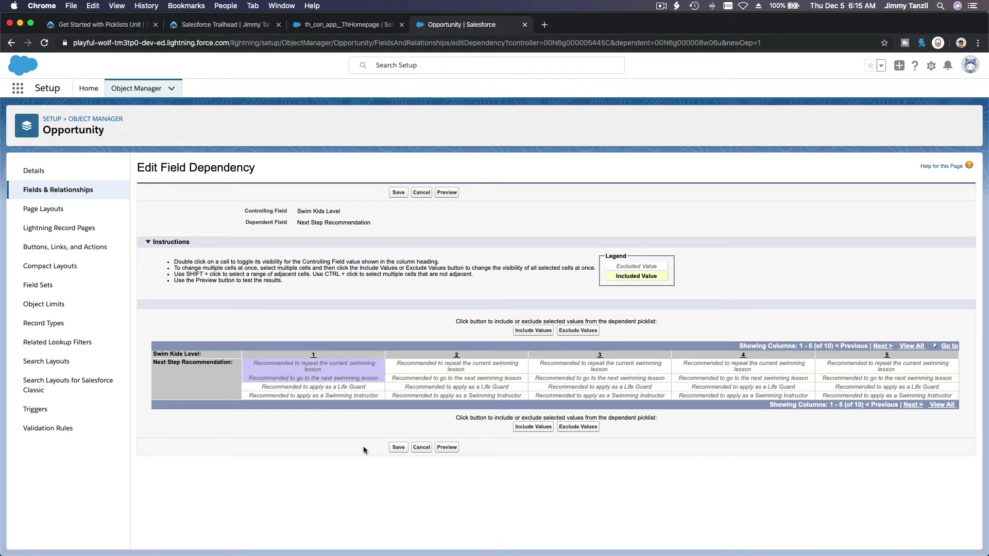
pyautogui.keyDown('shift'); pyautogui.click(475, 369); pyautogui.keyUp('shift')
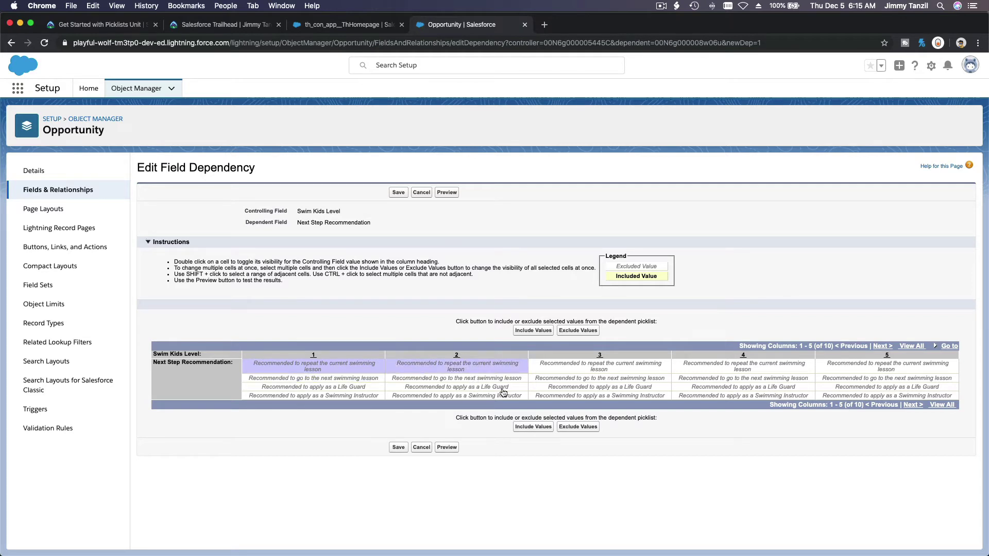
# Step: Show all ten Swim Kids Level columns at once and include all four recommendations for level 10
pyautogui.click(911, 346)
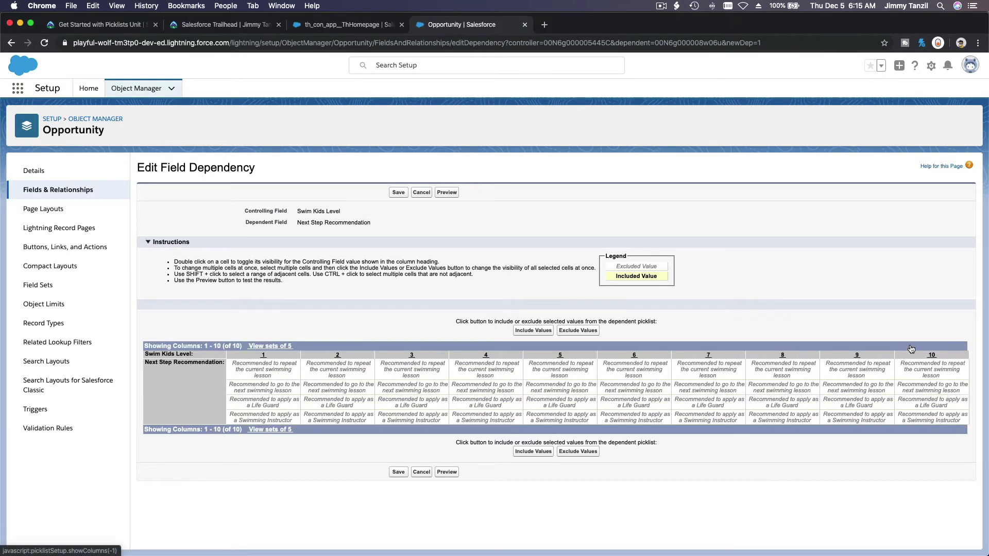
pyautogui.click(270, 372)
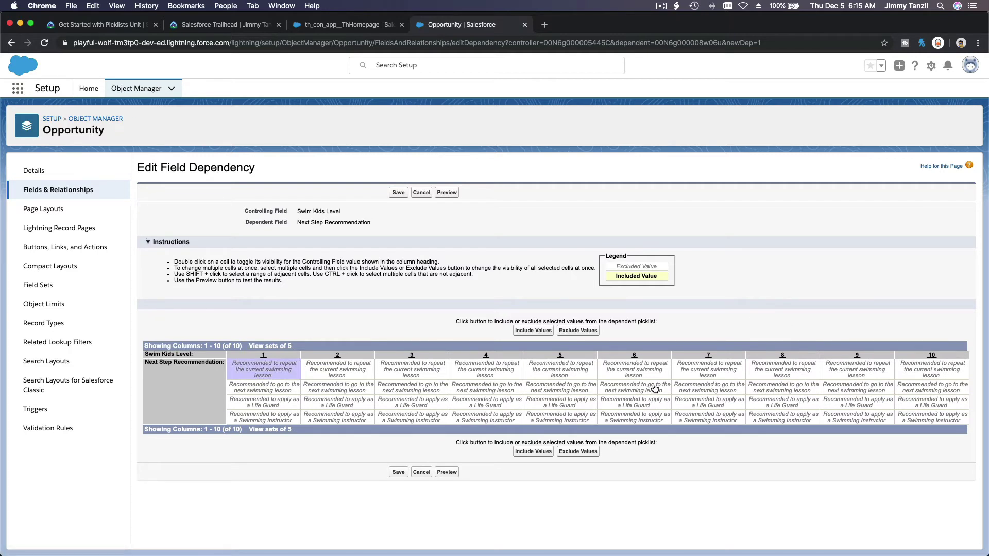
pyautogui.keyDown('shift'); pyautogui.click(870, 392); pyautogui.keyUp('shift')
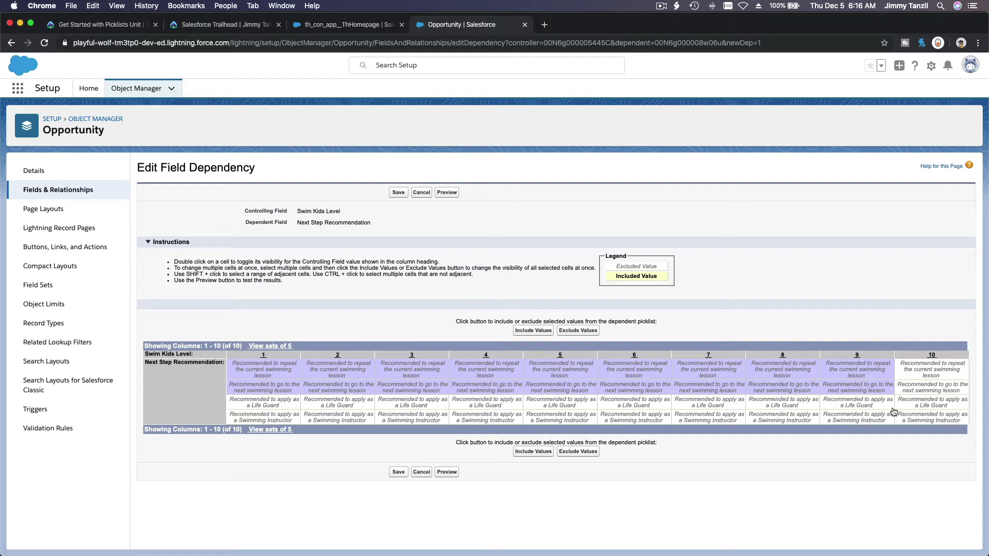
pyautogui.click(933, 370)
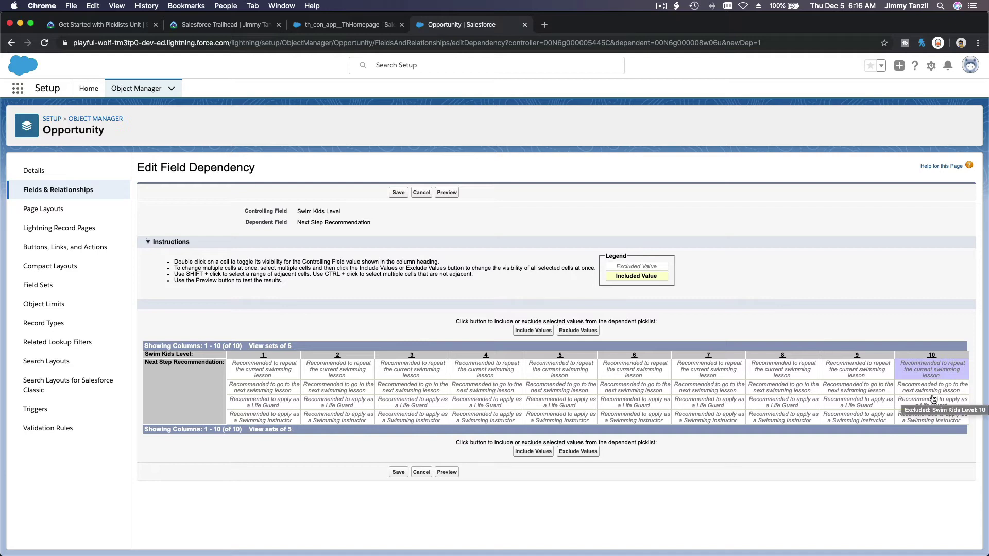
pyautogui.click(927, 421)
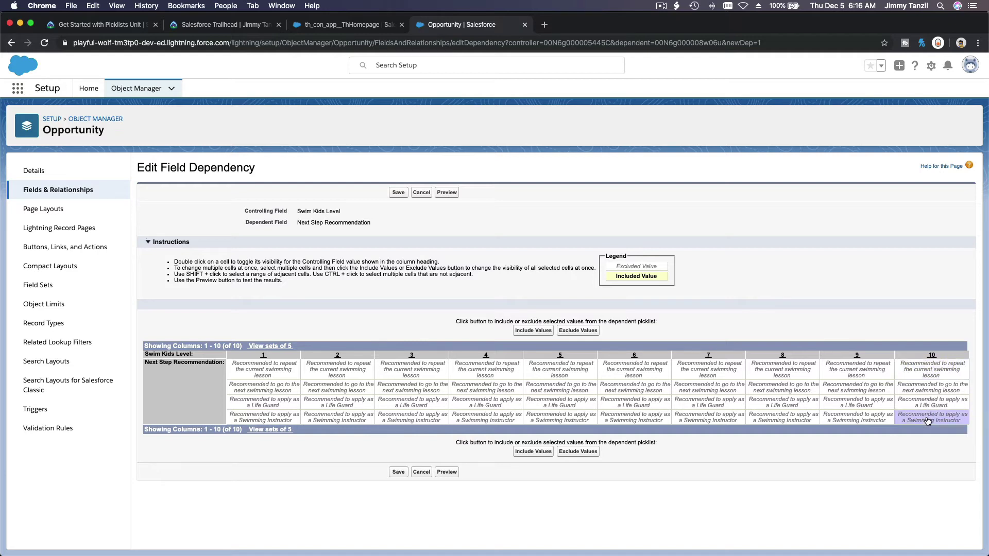
pyautogui.keyDown('shift'); pyautogui.click(922, 372); pyautogui.keyUp('shift')
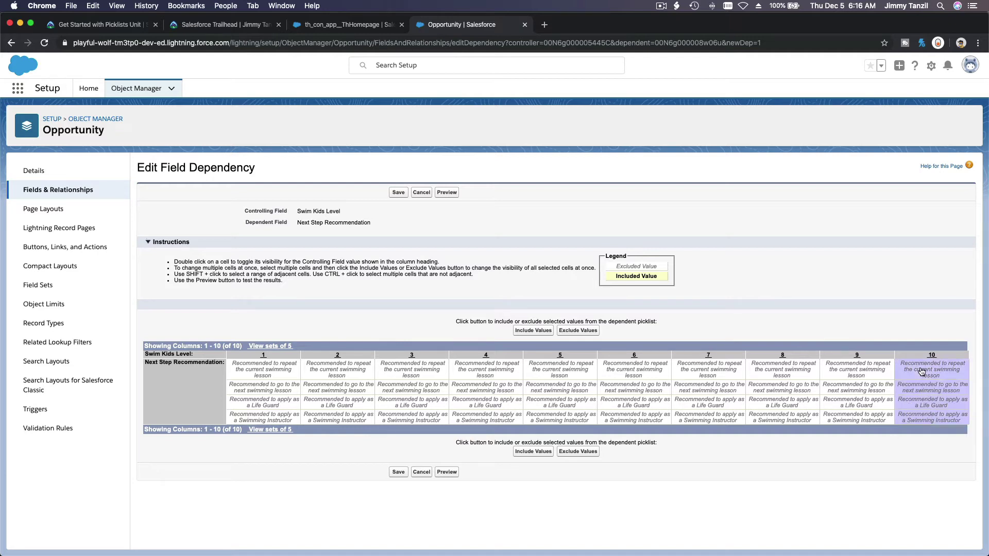
pyautogui.click(534, 331)
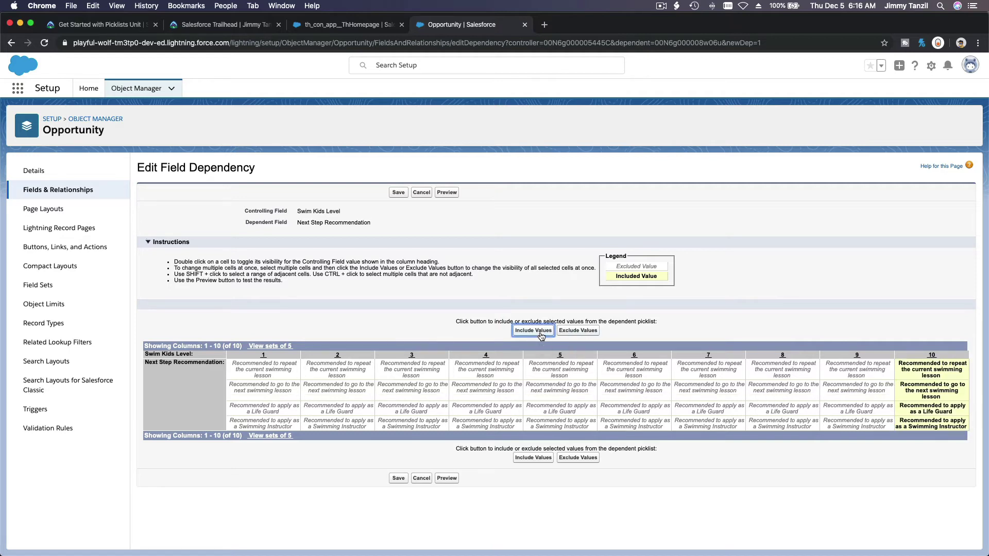
# Step: Include the recommendations to repeat the current swimming lesson and to go to the next swimming lesson for levels 1 to 9
pyautogui.click(268, 380)
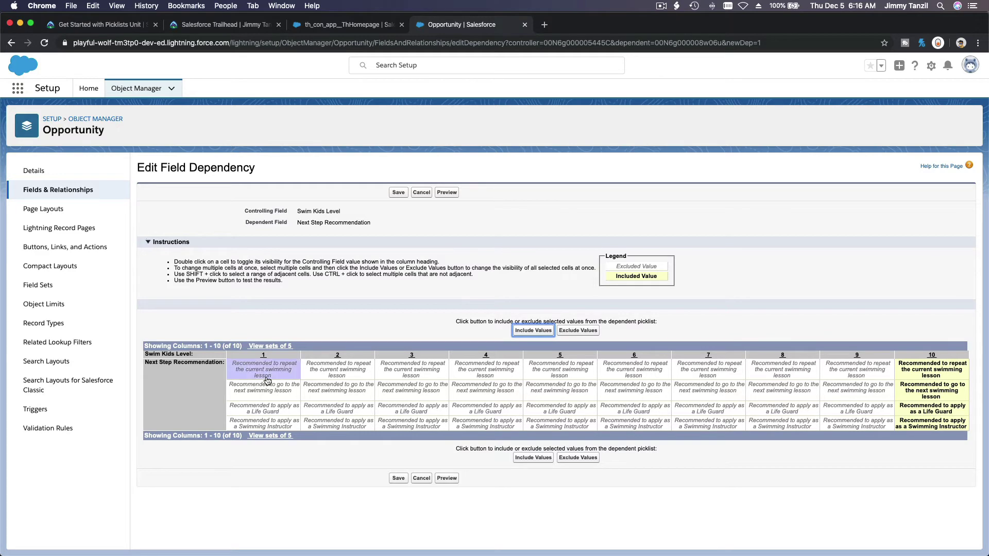
pyautogui.keyDown('shift'); pyautogui.click(857, 398); pyautogui.keyUp('shift')
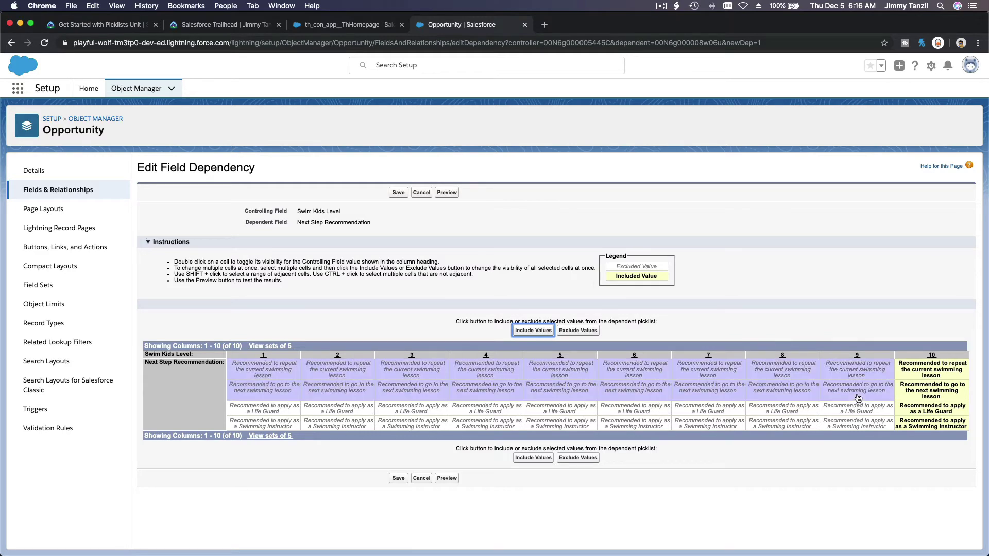
pyautogui.click(535, 332)
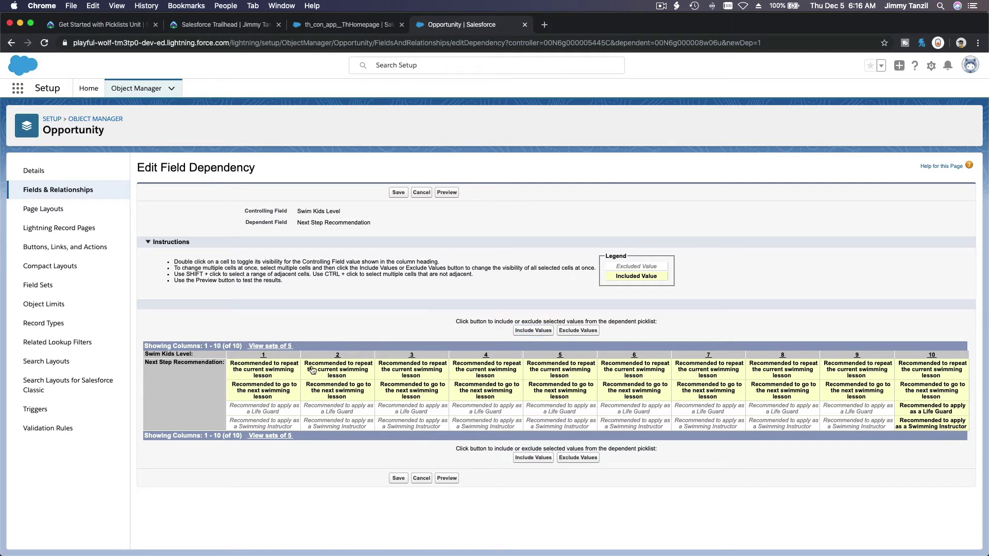
pyautogui.click(269, 376)
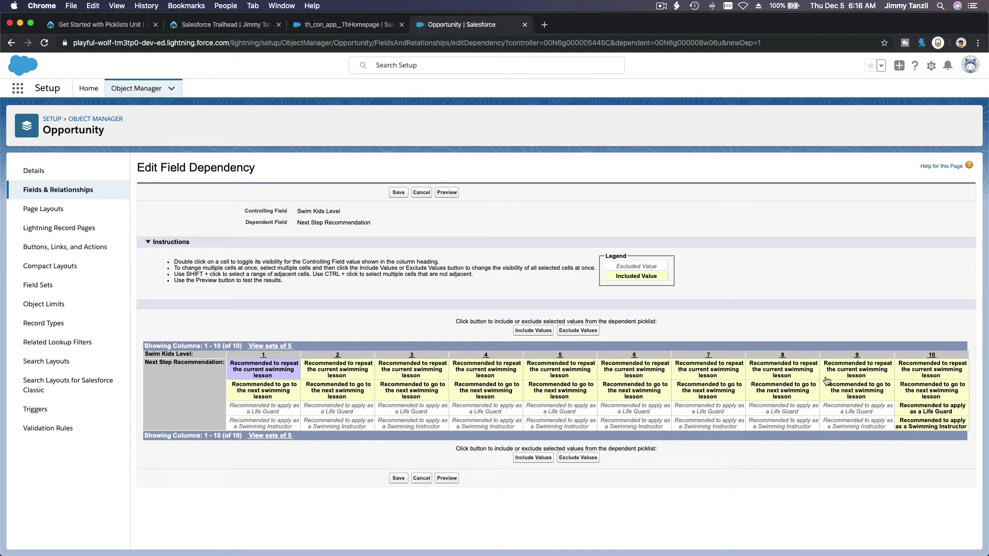
pyautogui.keyDown('shift'); pyautogui.click(853, 376); pyautogui.keyUp('shift')
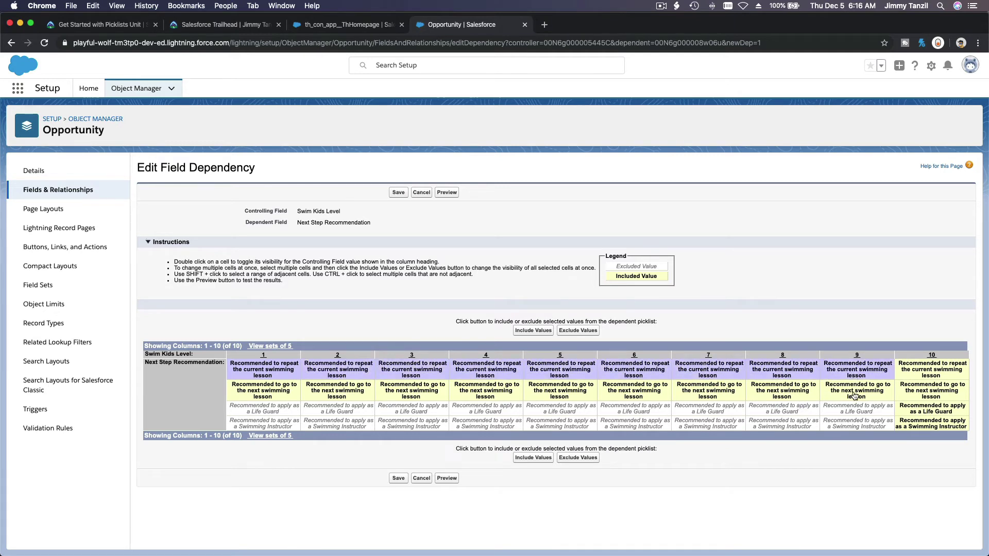
pyautogui.keyDown('shift'); pyautogui.click(853, 395); pyautogui.keyUp('shift')
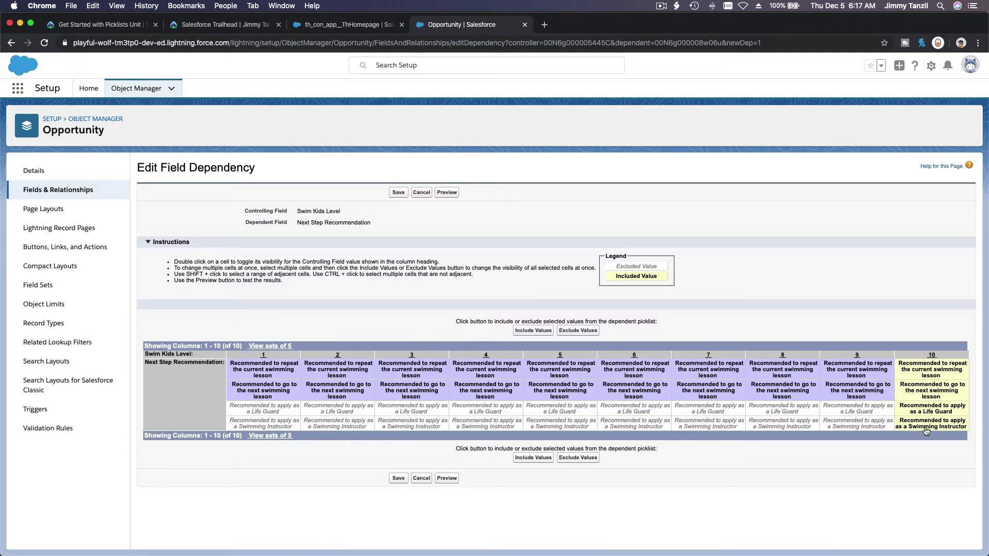
# Step: Exclude the recommendations to repeat the current swimming lesson and to go to the next swimming lesson for level 10
pyautogui.click(921, 378)
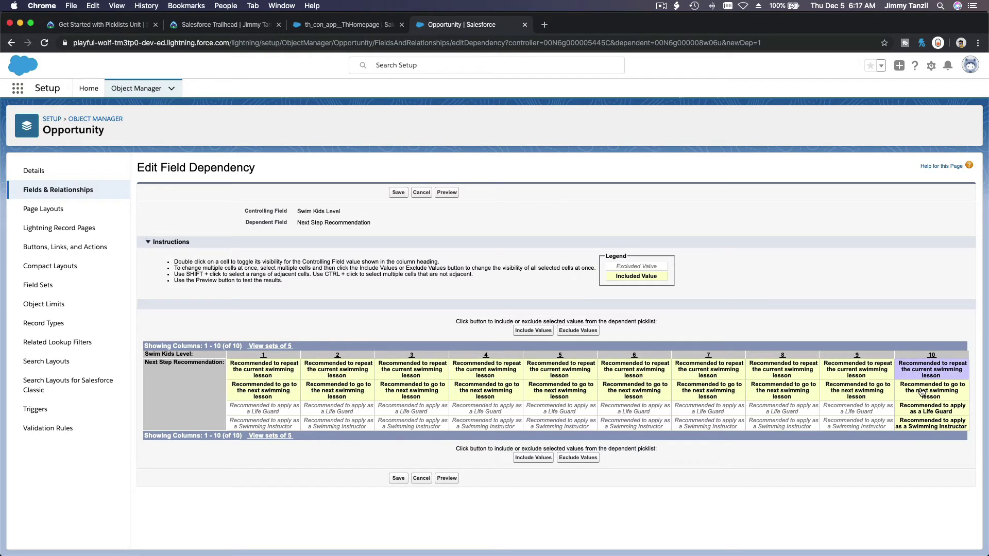
pyautogui.keyDown('shift'); pyautogui.click(922, 391); pyautogui.keyUp('shift')
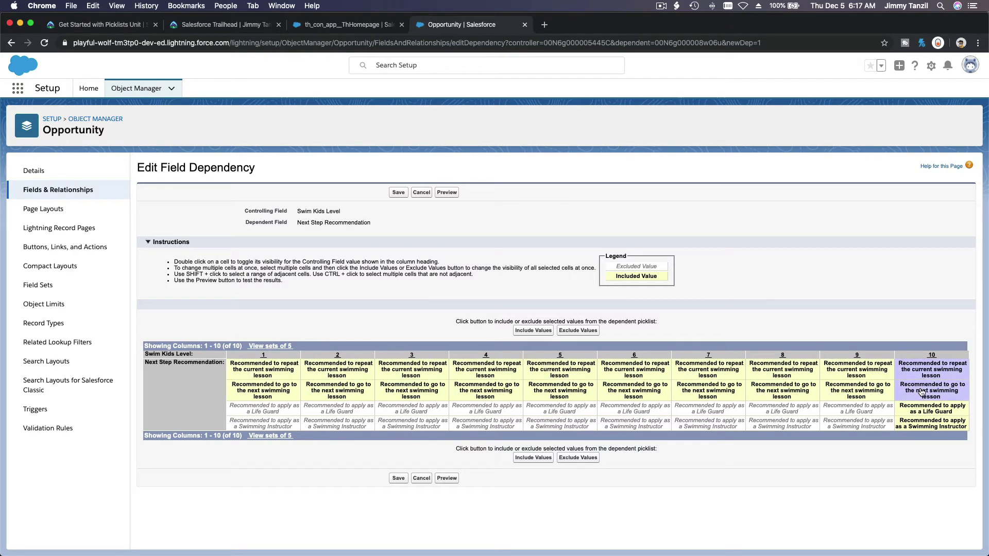
pyautogui.click(578, 330)
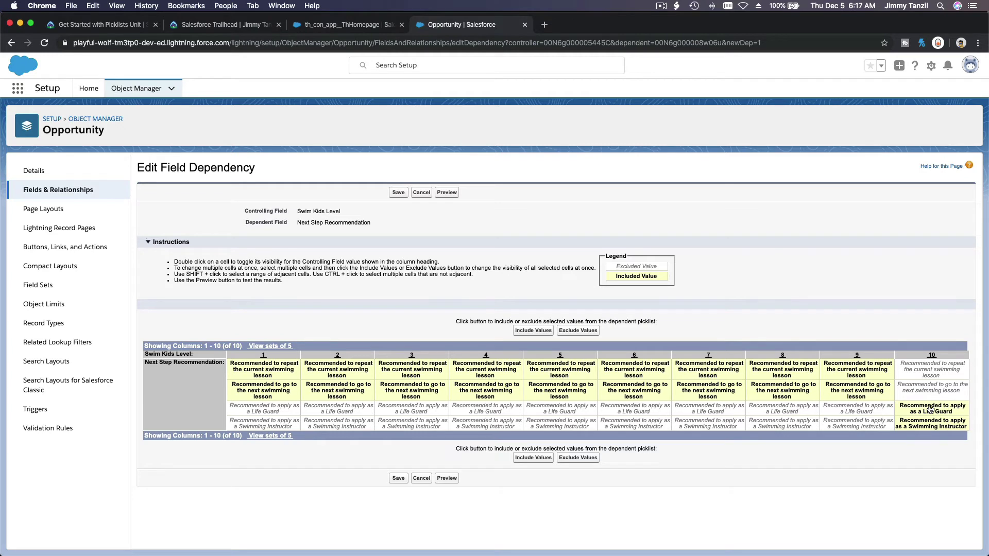
# Step: Include "Recommended to repeat the current swimming lesson" again for level 10 and save the field dependency
pyautogui.click(923, 374)
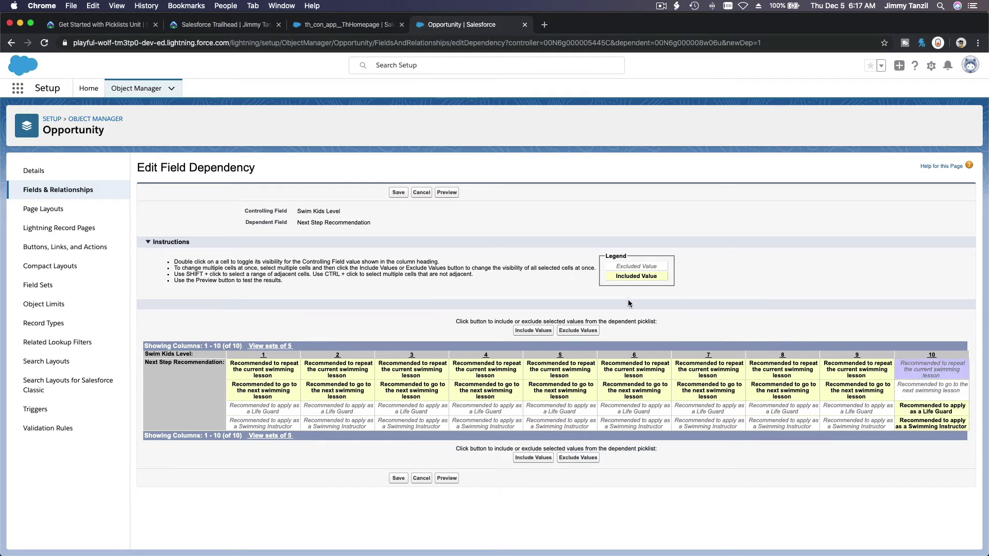
pyautogui.click(547, 333)
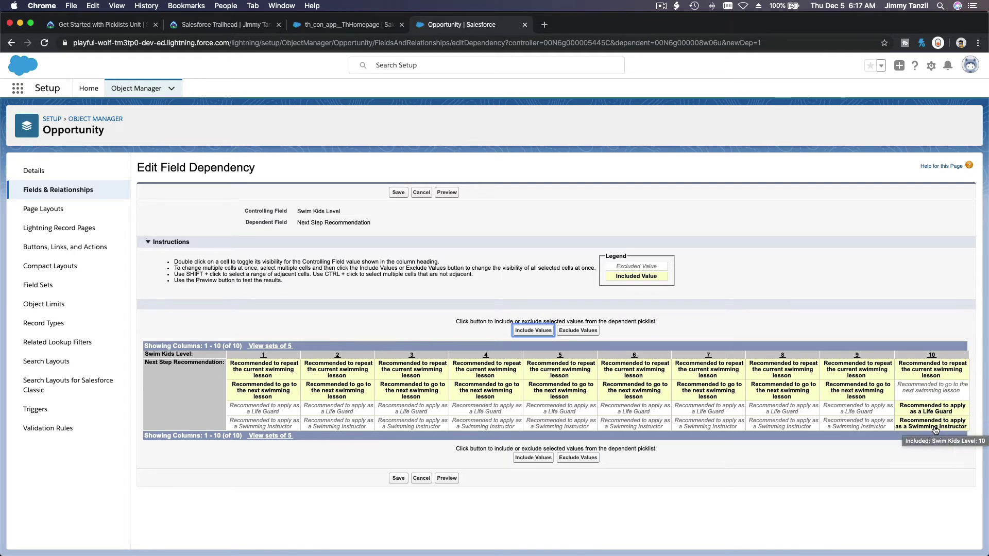
pyautogui.click(460, 529)
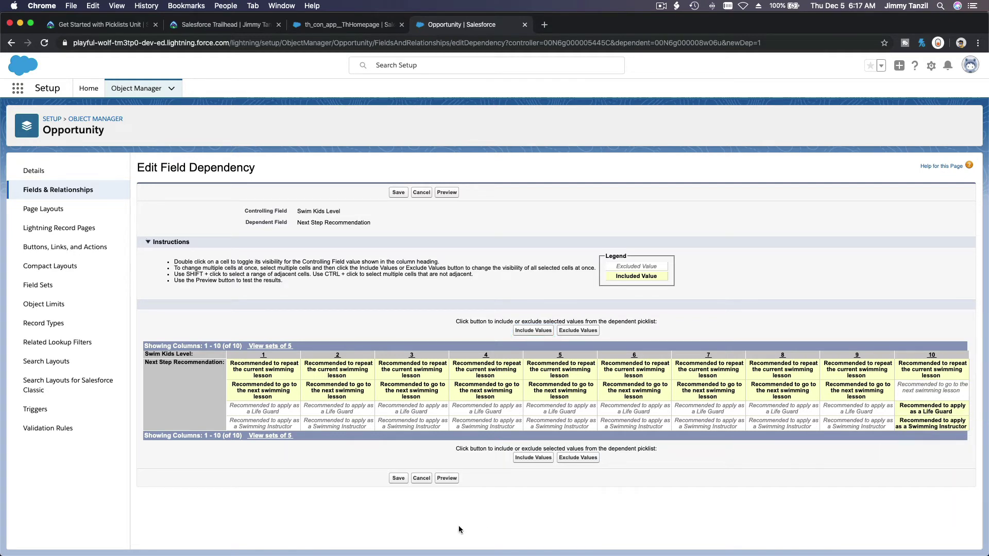
pyautogui.click(399, 480)
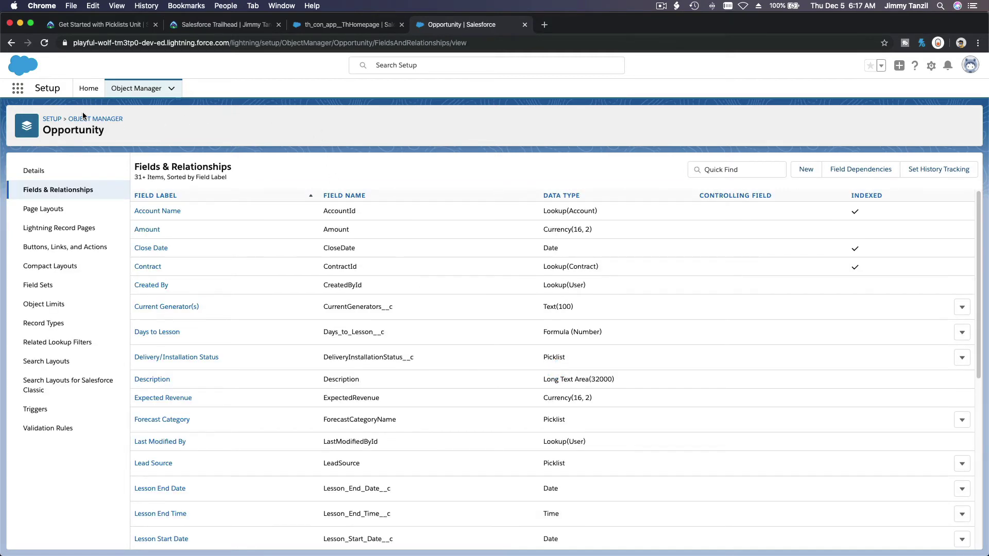
# Step: Go to the Opportunities list by searching for "Opp" and open the details of the Swim Kids 10 opportunity
pyautogui.click(18, 88)
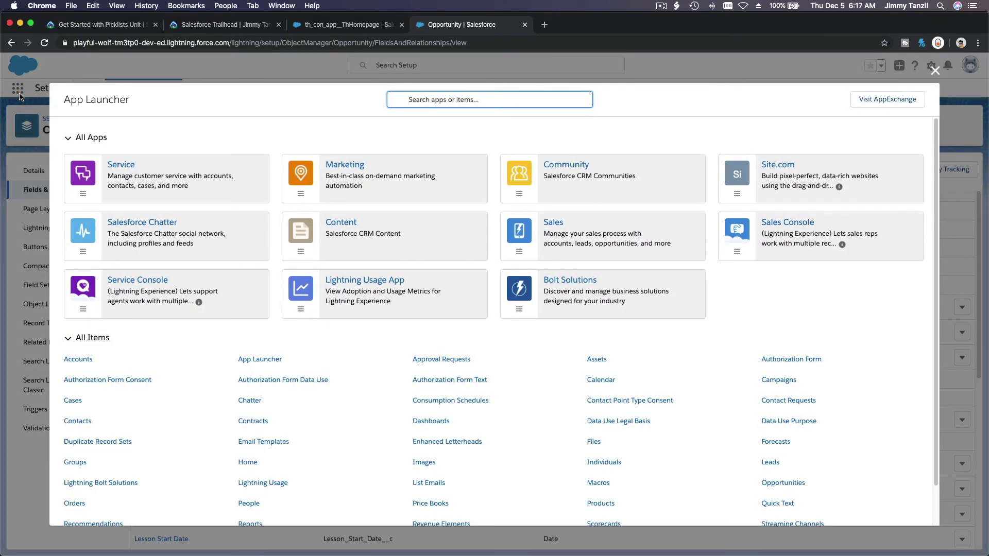
pyautogui.write('Opp')
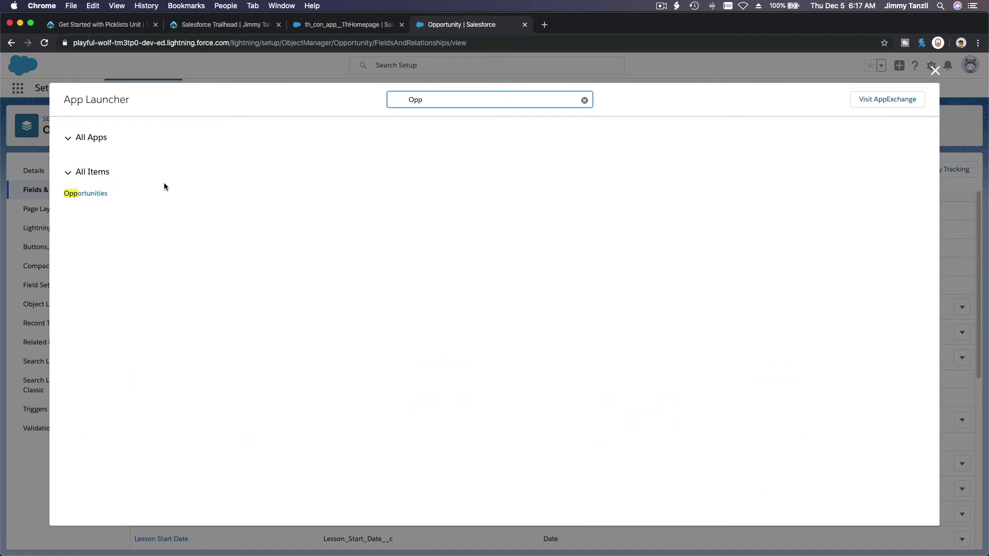
pyautogui.click(91, 195)
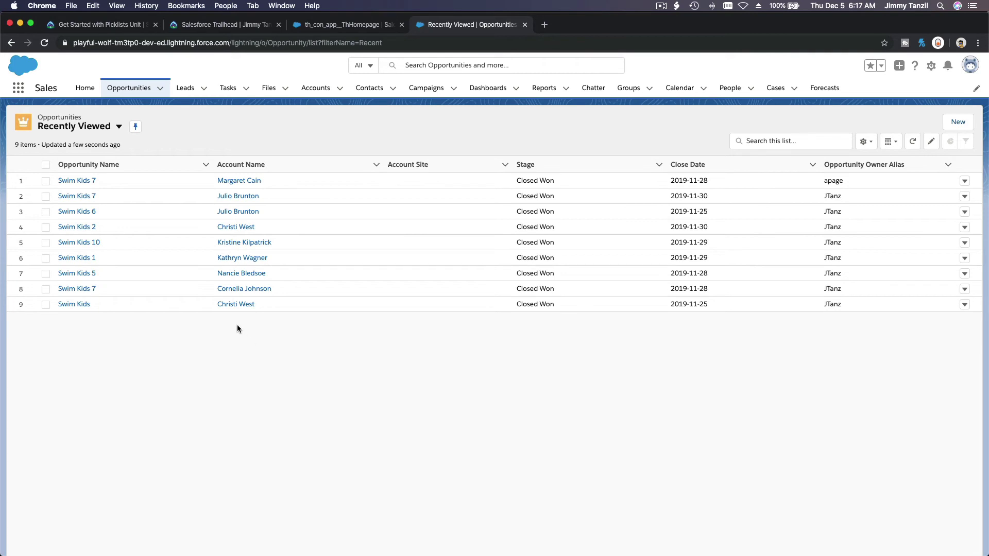
pyautogui.click(98, 243)
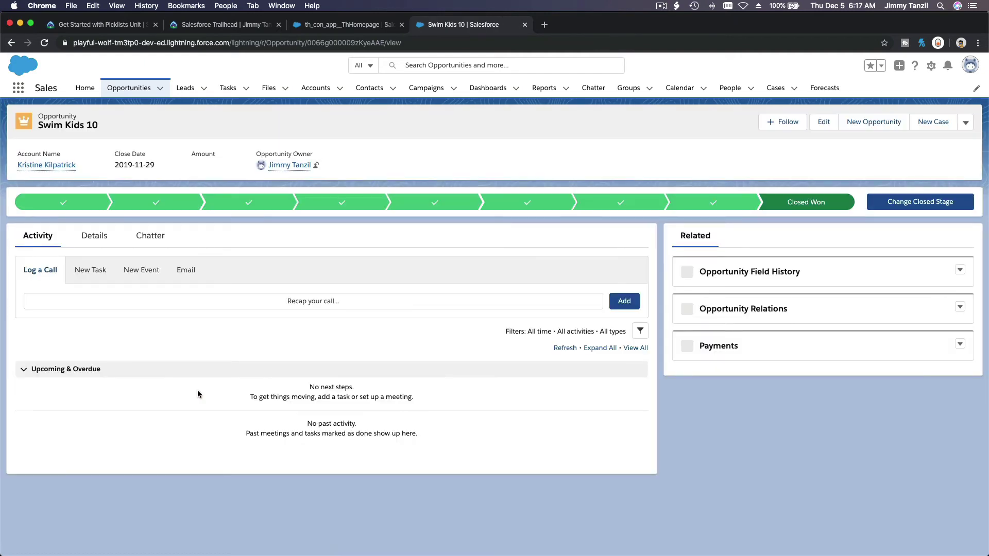
pyautogui.click(98, 242)
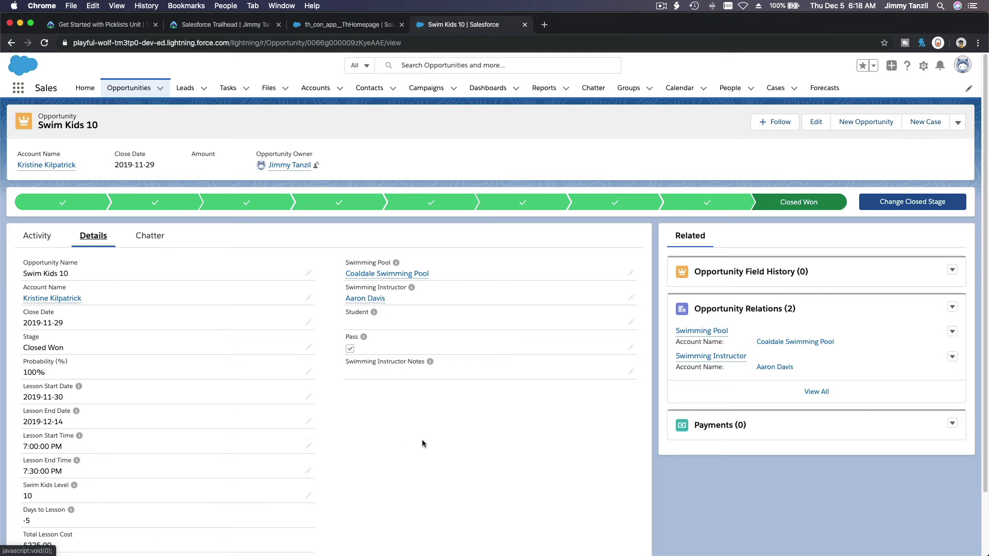
# Step: Open the Next Step Recommendation field for editing and check which options it offers for level 10, leaving none selected
pyautogui.scroll(-3, 422, 444)
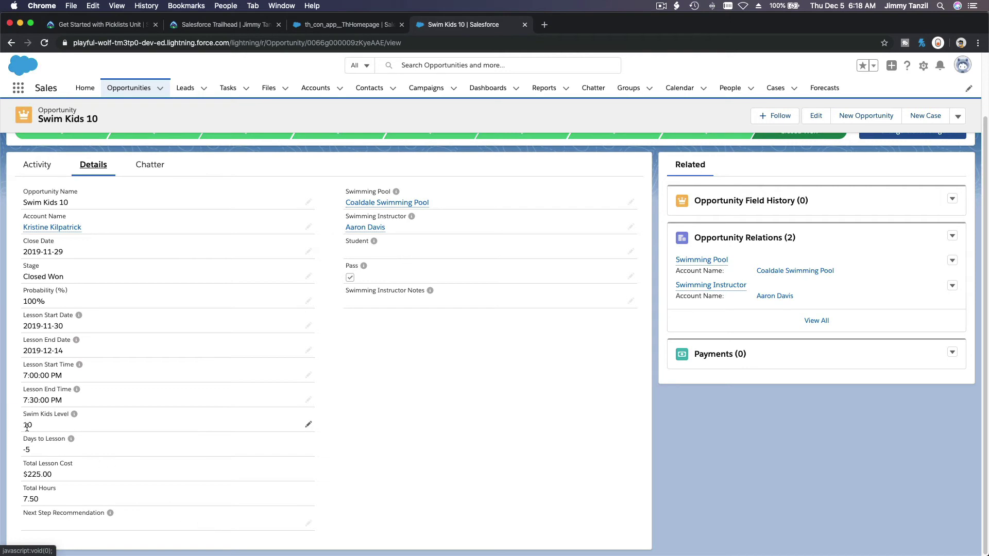
pyautogui.doubleClick(107, 520)
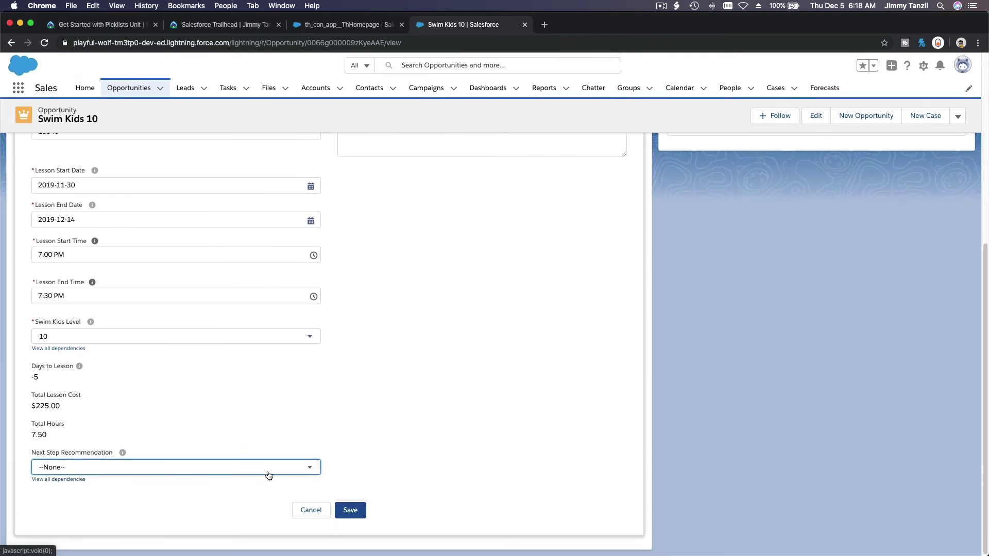
pyautogui.click(268, 468)
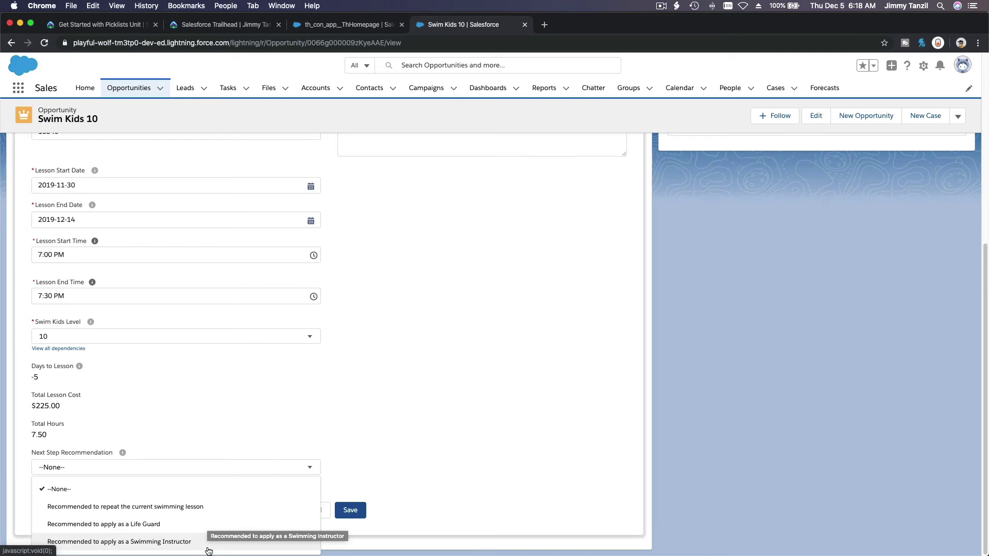
pyautogui.click(464, 350)
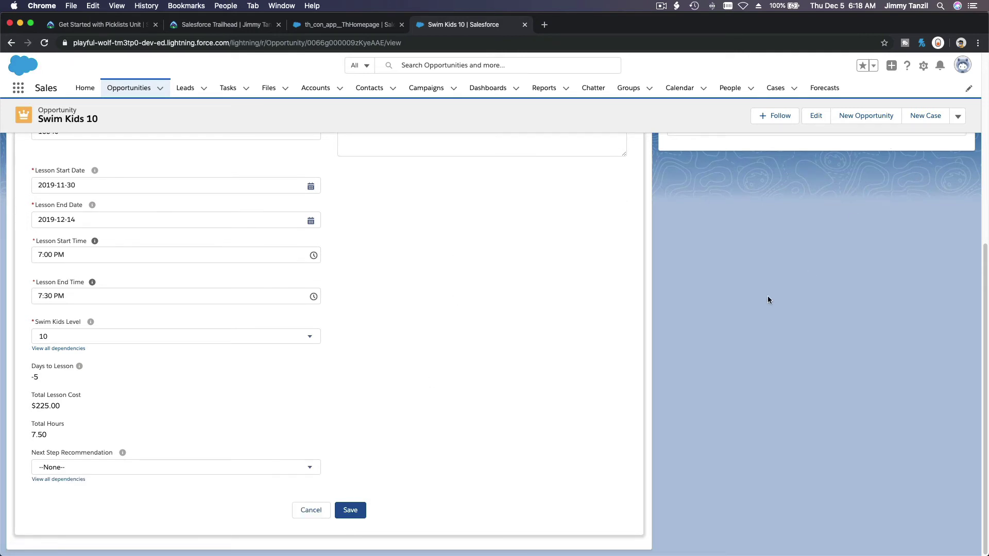
pyautogui.click(232, 464)
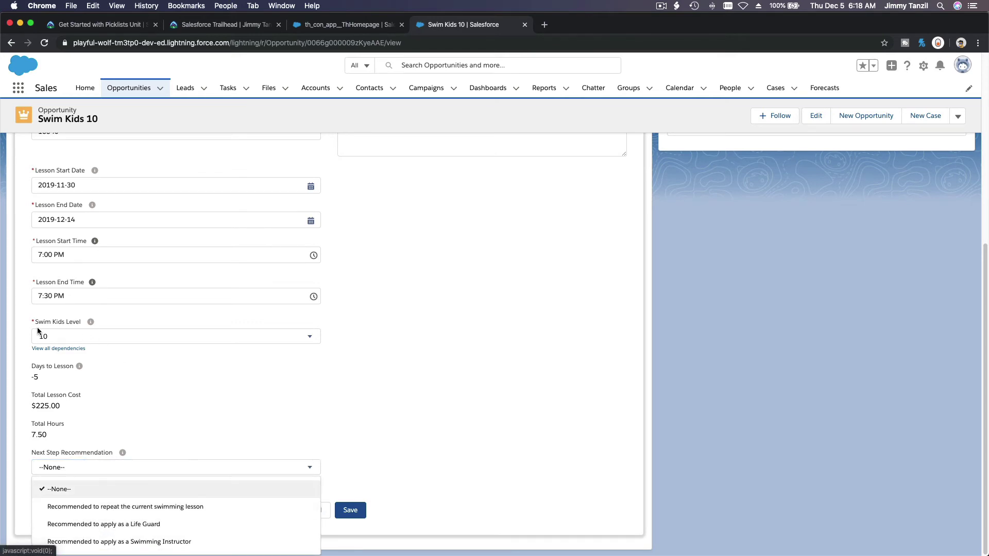
pyautogui.click(460, 385)
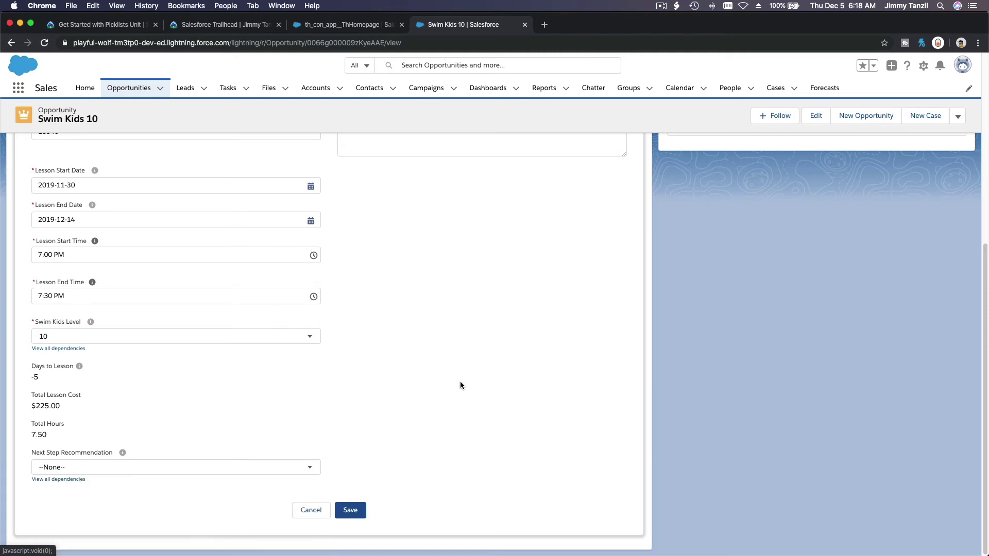
# Step: Set Swim Kids Level to 4 and to 1, checking which Next Step Recommendation options each level offers
pyautogui.click(294, 337)
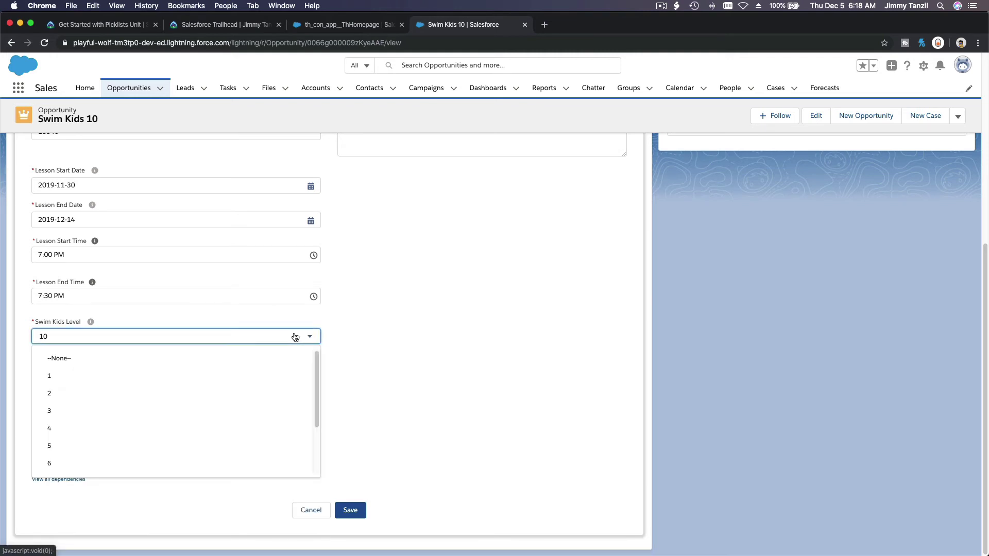
pyautogui.click(287, 436)
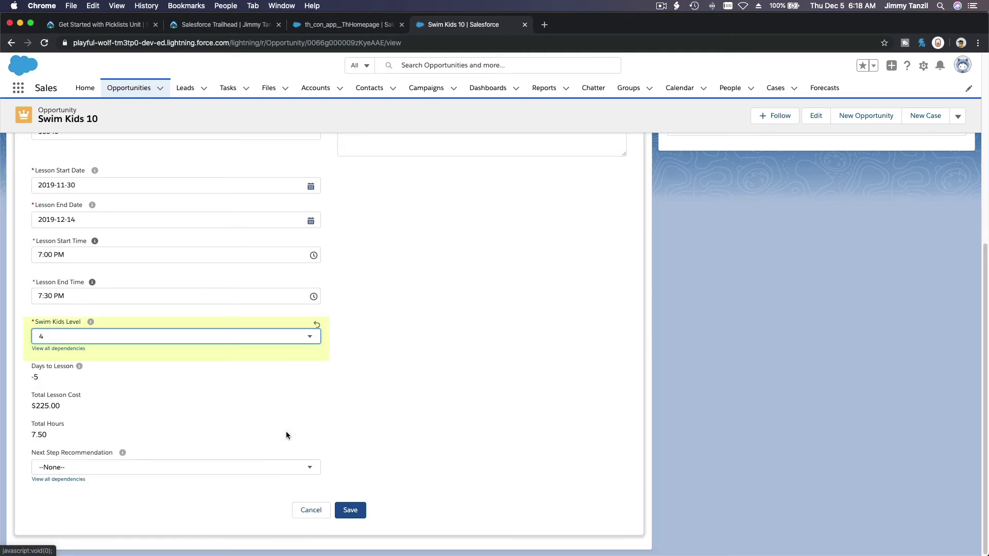
pyautogui.click(248, 472)
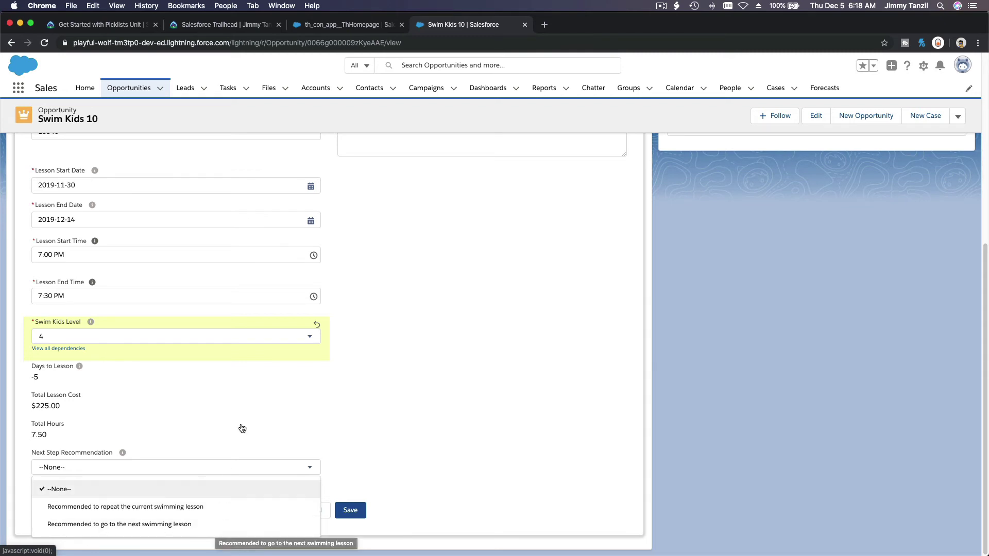
pyautogui.click(257, 344)
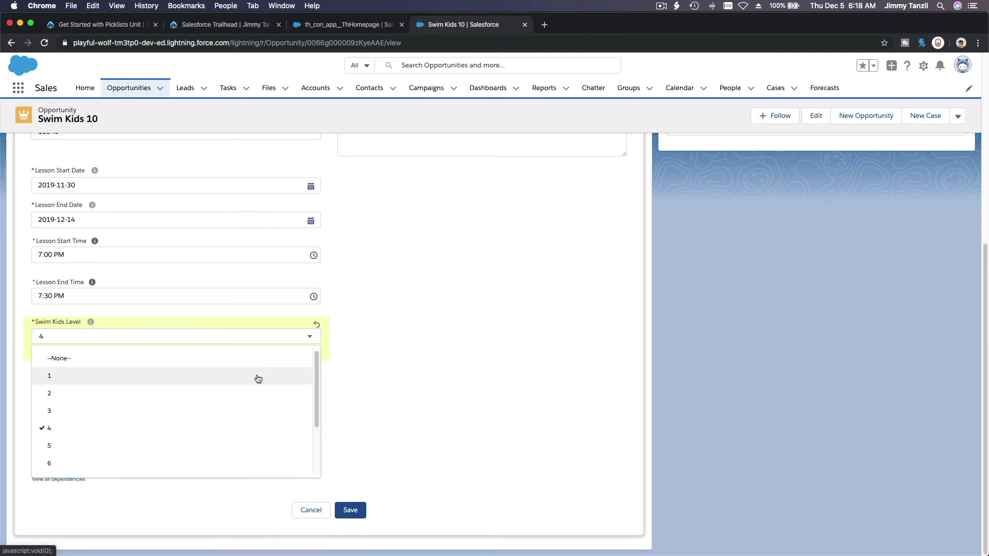
pyautogui.click(256, 376)
pyautogui.click(261, 467)
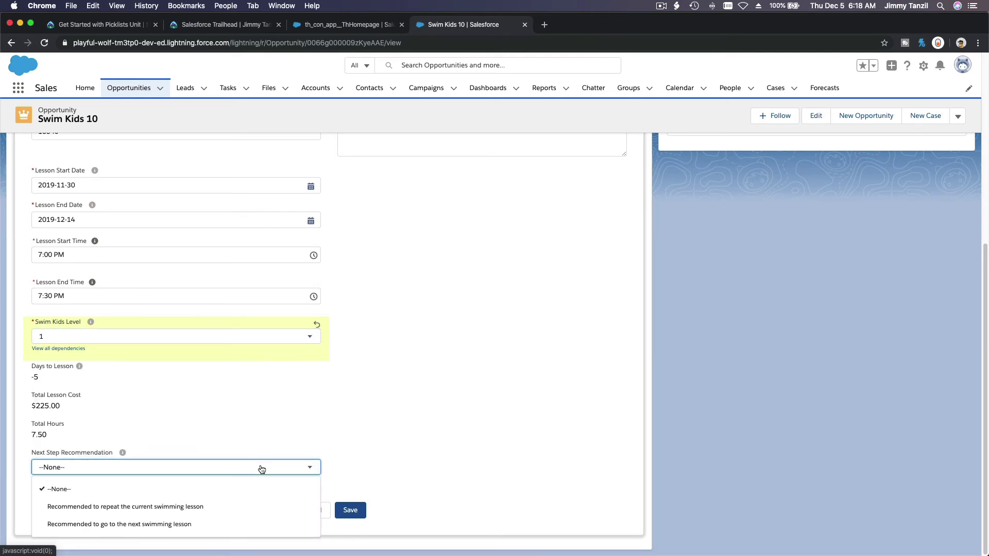
# Step: Return Swim Kids Level to 10, check its Next Step Recommendation options, and cancel editing the opportunity
pyautogui.click(288, 335)
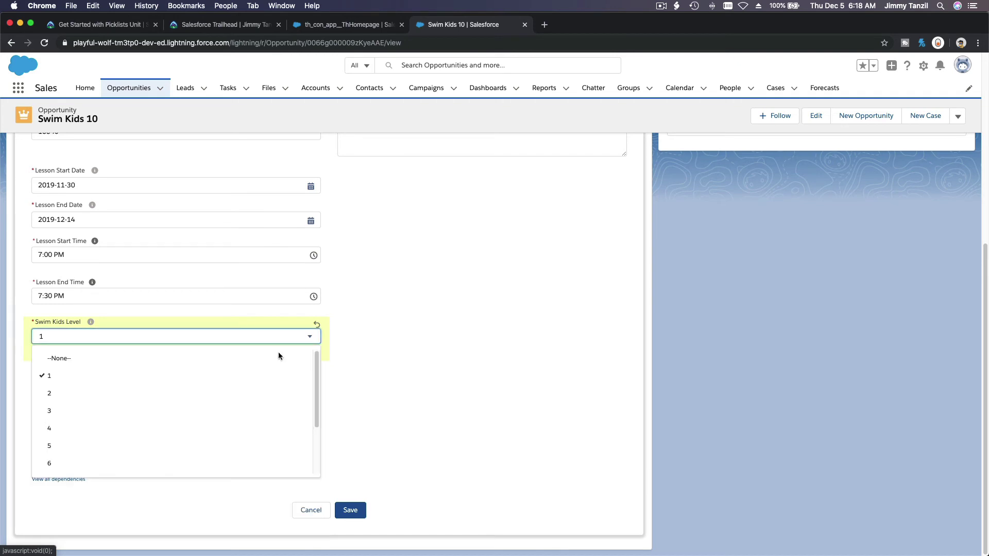
pyautogui.scroll(-3, 276, 360)
pyautogui.click(277, 460)
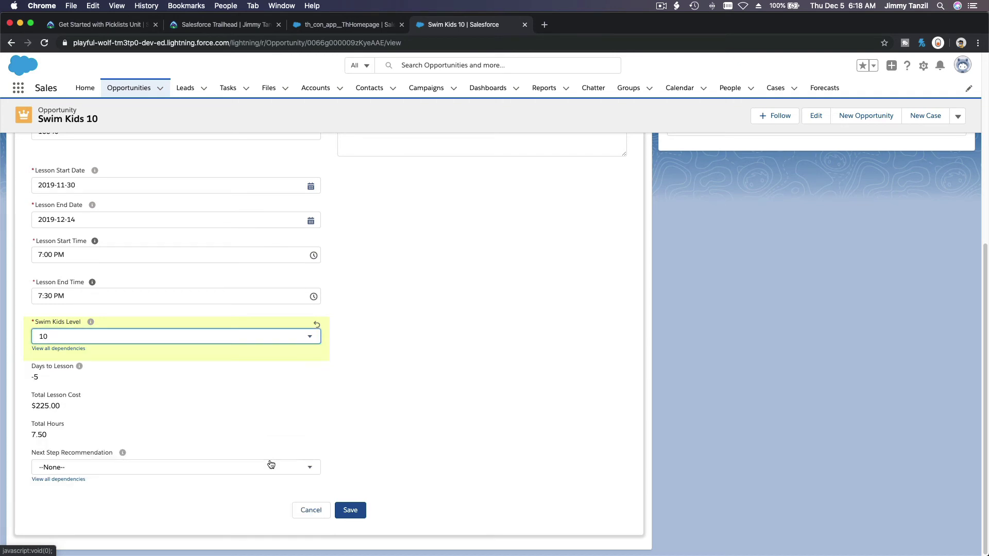
pyautogui.click(261, 466)
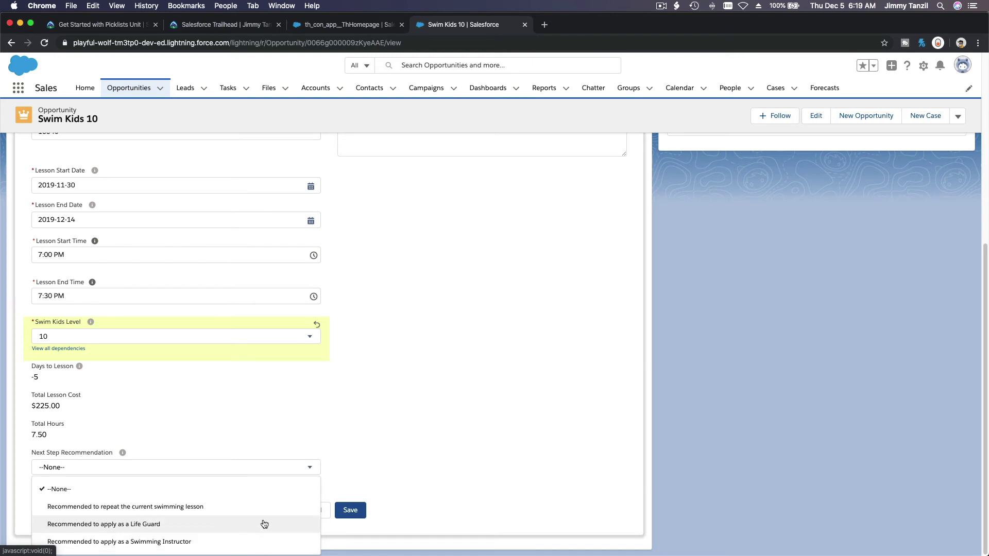
pyautogui.click(319, 424)
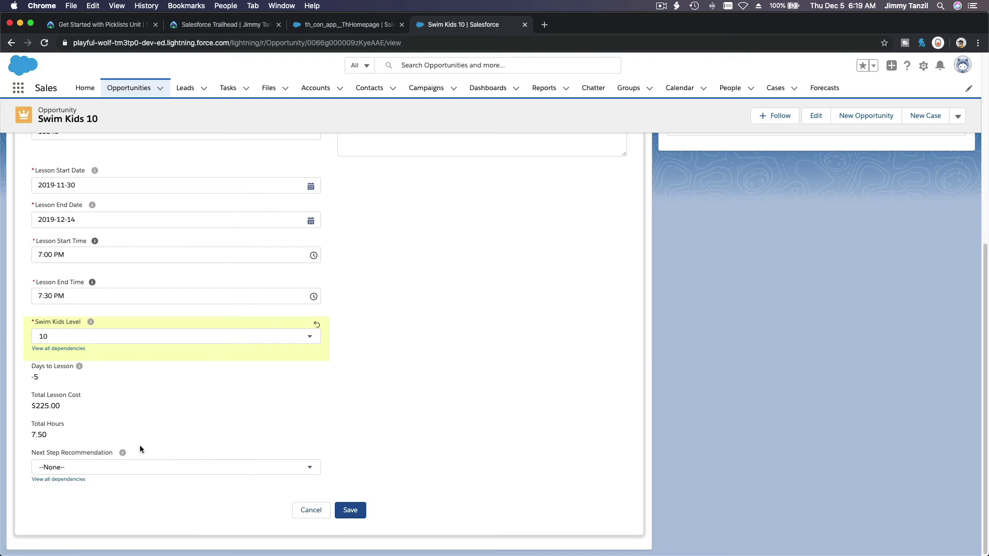
pyautogui.tripleClick(77, 453)
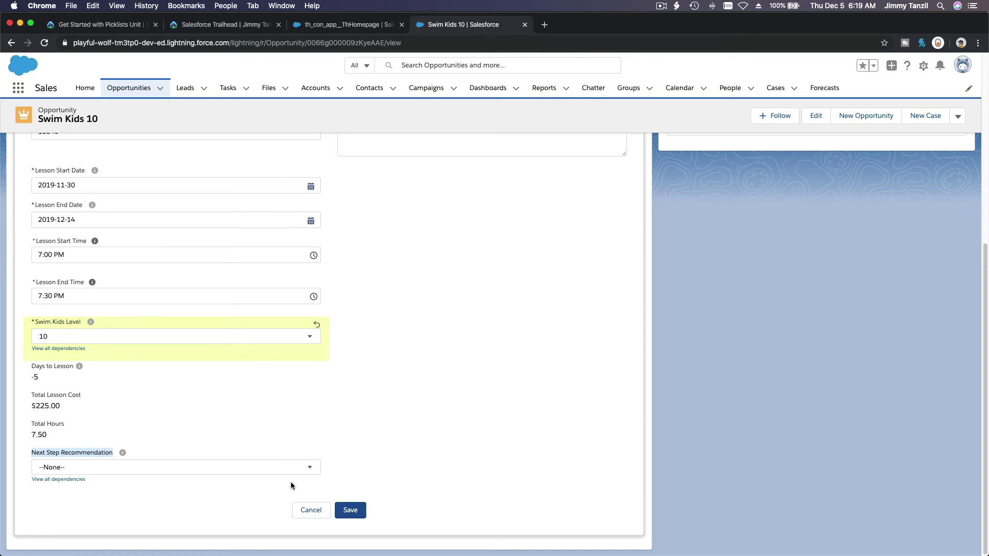
pyautogui.click(309, 510)
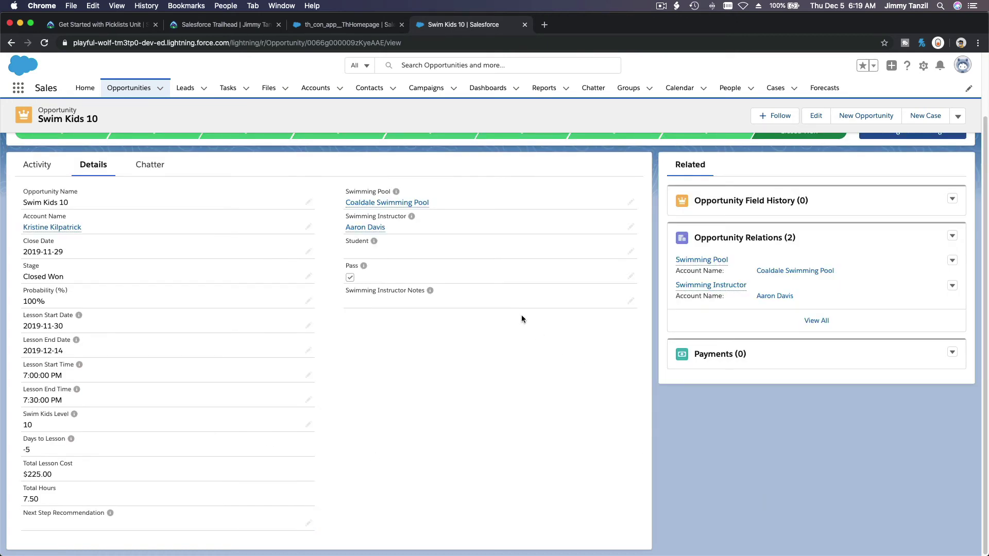
# Step: Switch to the Get Started with Picklists unit on Trailhead and review it up to the Restricted Picklists section
pyautogui.click(81, 28)
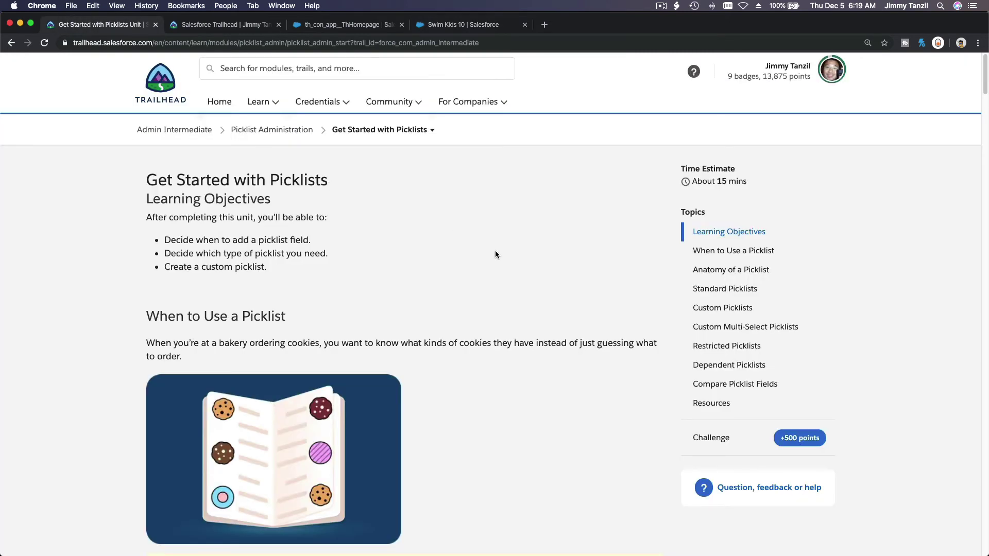
pyautogui.scroll(-10, 496, 252)
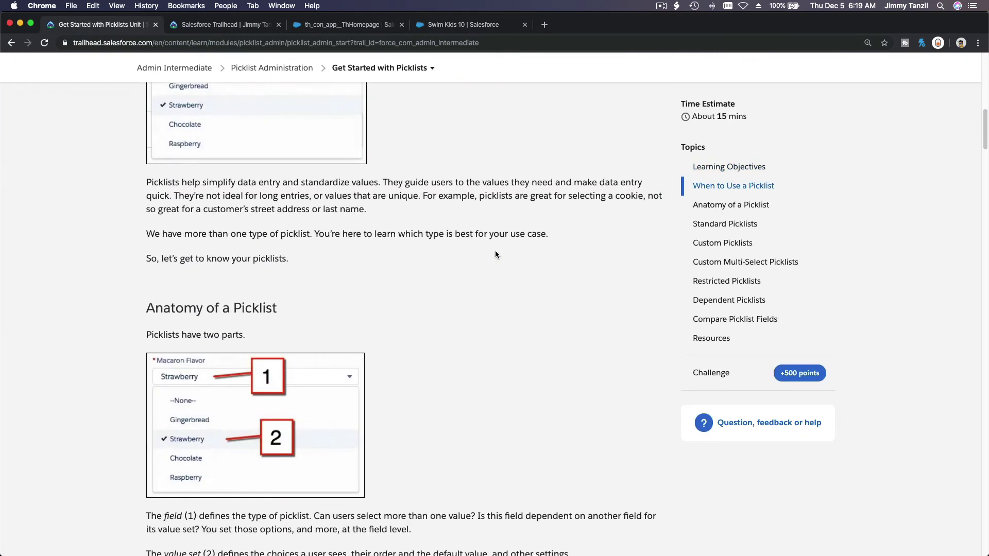
pyautogui.scroll(-9, 495, 254)
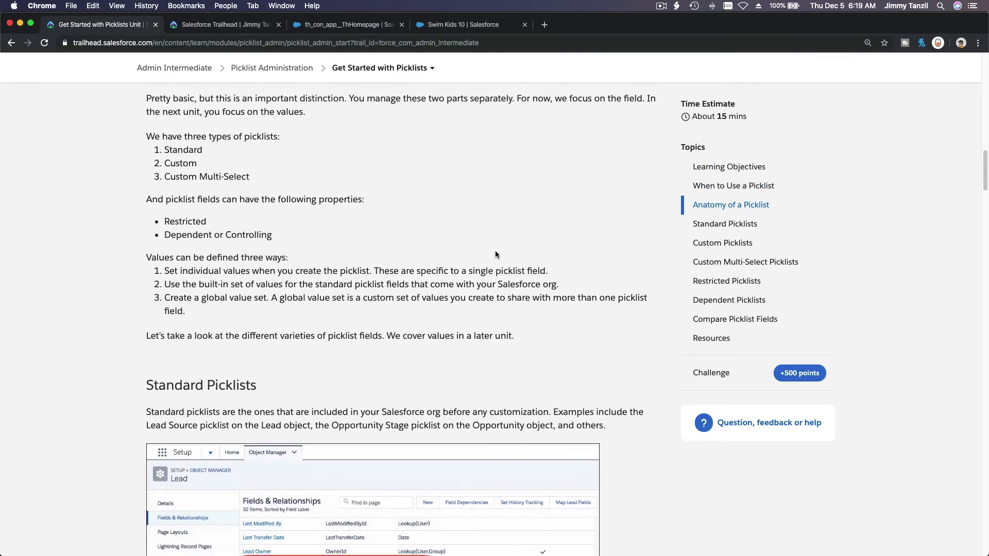
pyautogui.scroll(-10, 495, 255)
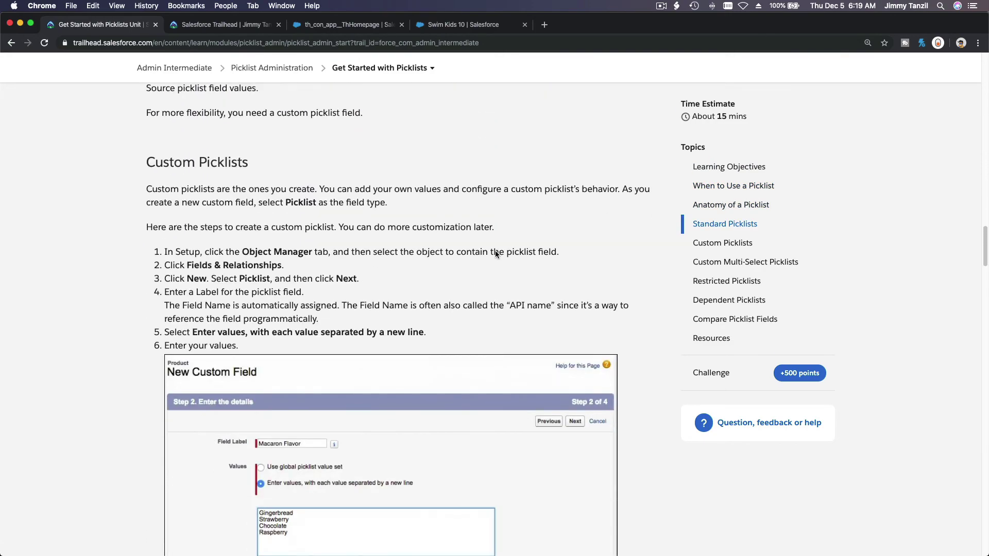
pyautogui.scroll(-10, 495, 254)
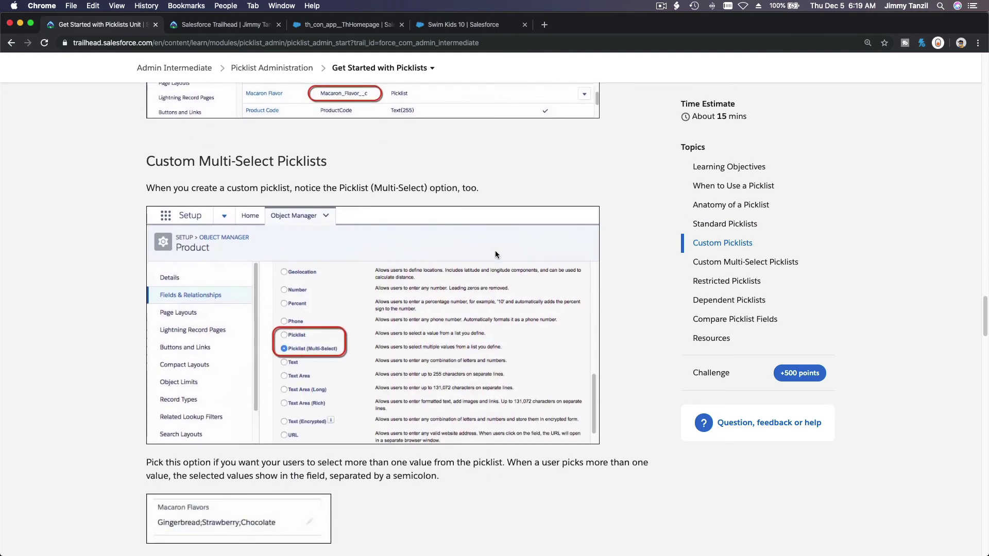
pyautogui.scroll(-2, 496, 254)
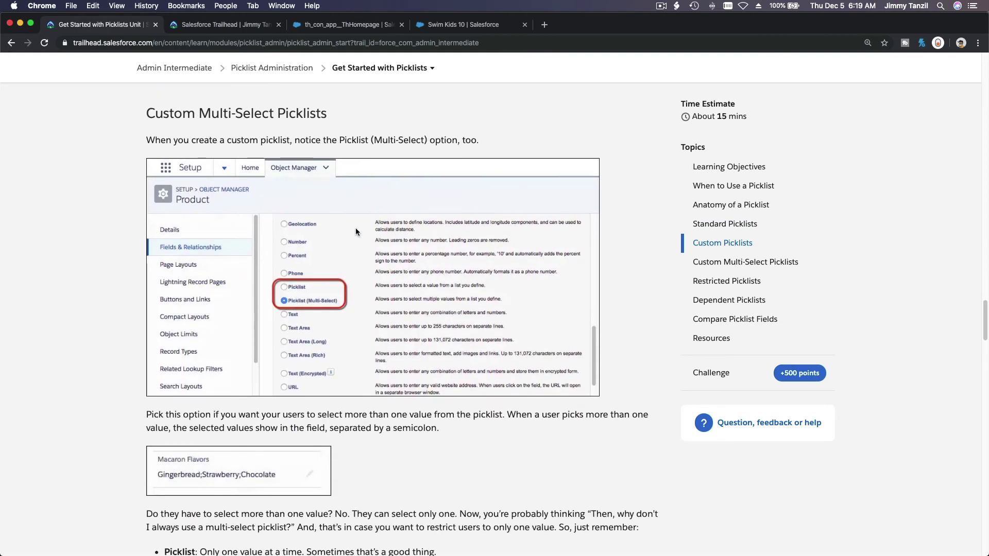
pyautogui.scroll(-10, 355, 230)
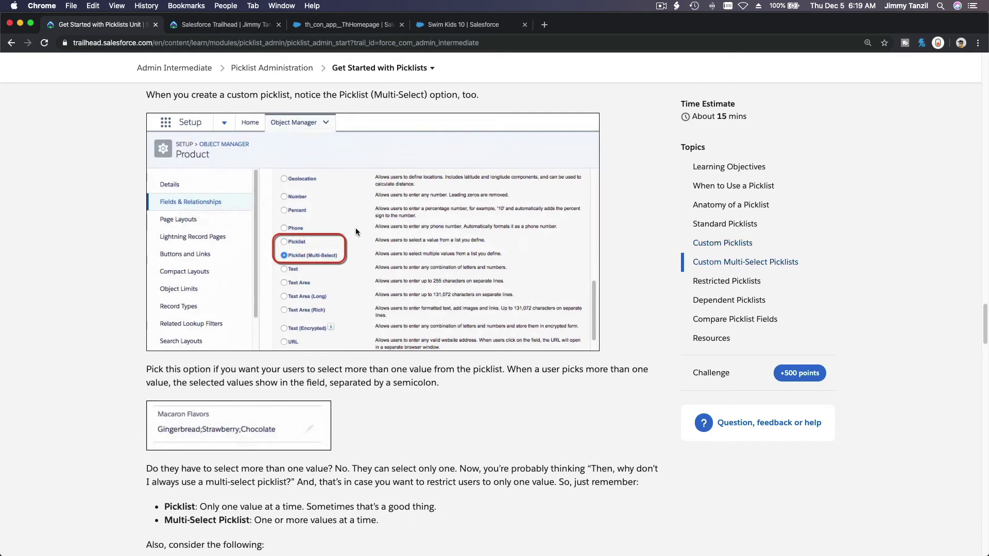
pyautogui.scroll(-5, 355, 232)
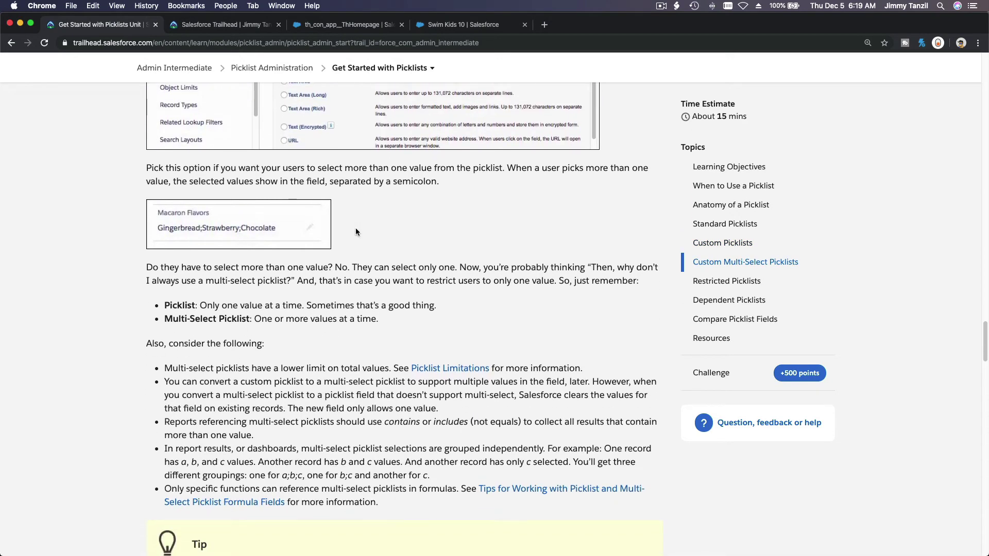
pyautogui.scroll(-9, 356, 230)
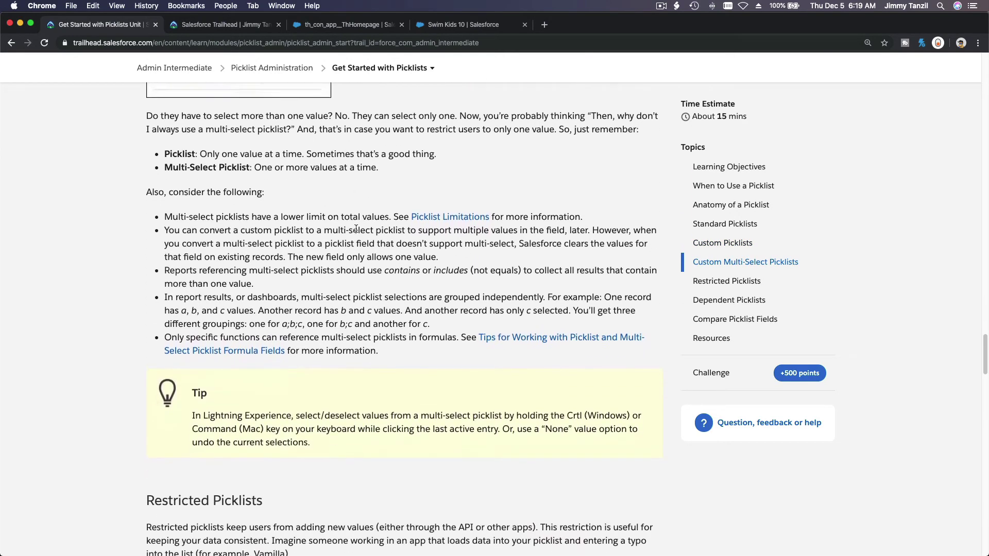
pyautogui.scroll(-6, 356, 227)
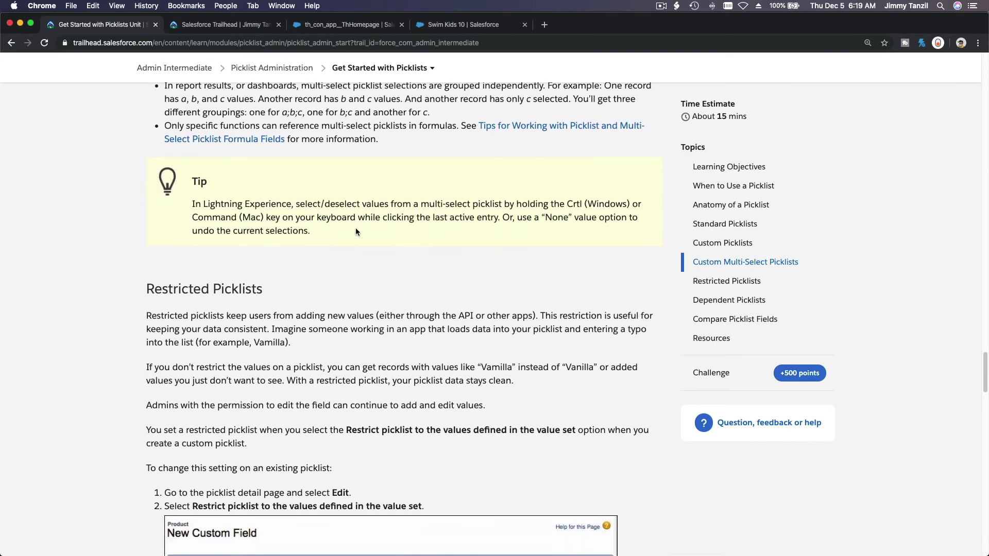
pyautogui.tripleClick(241, 174)
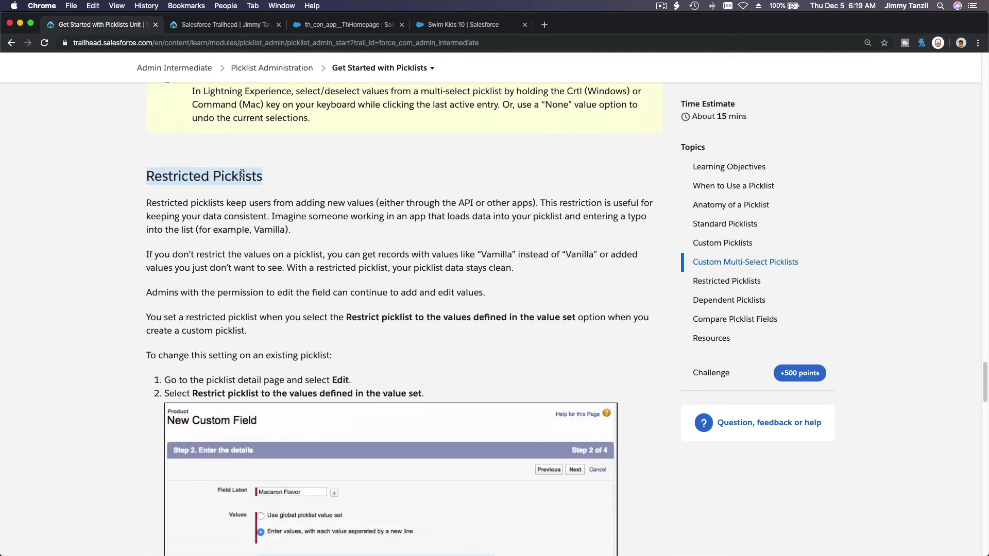
pyautogui.click(292, 188)
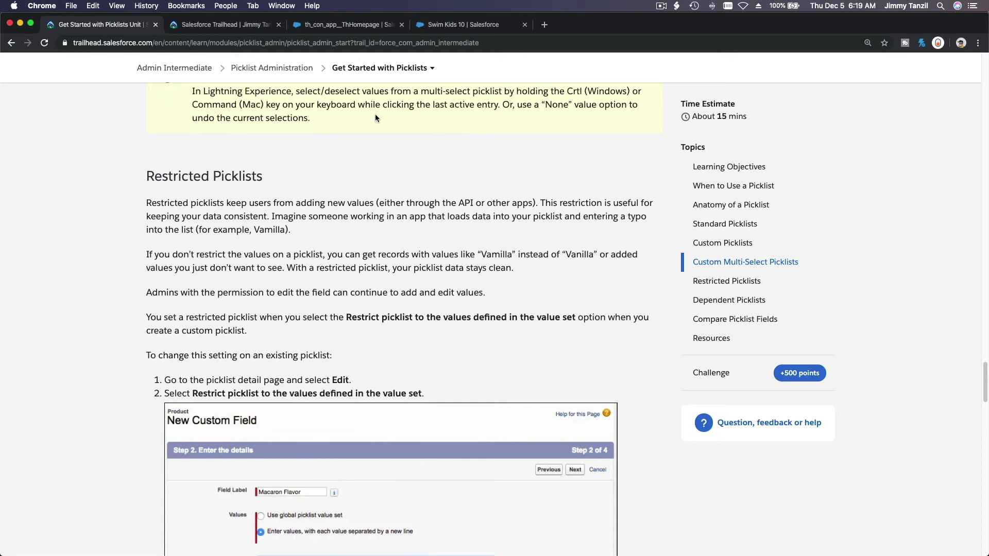
# Step: Switch back to Salesforce, go to the Object Manager in Setup, search for "Opp" and open the Opportunity object
pyautogui.click(443, 27)
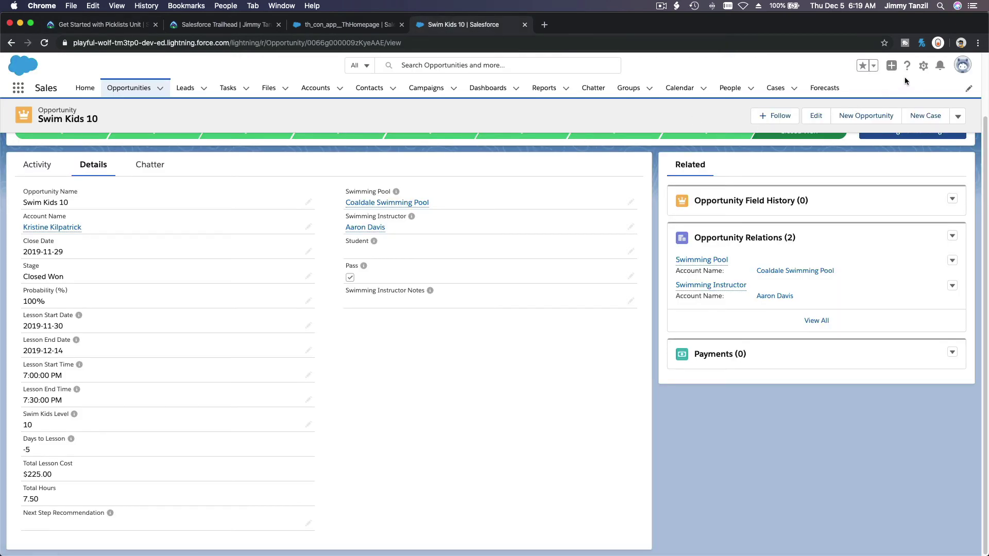
pyautogui.click(924, 68)
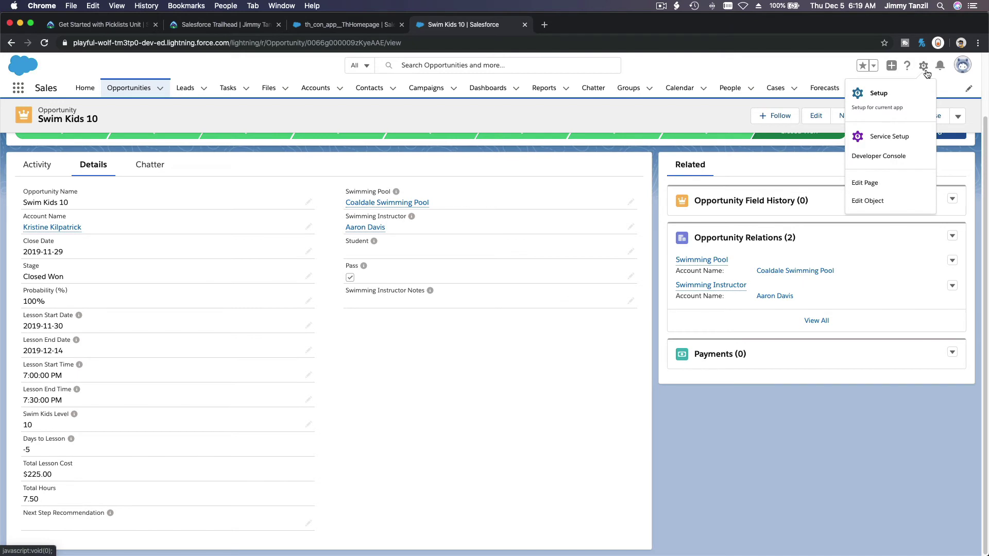
pyautogui.click(902, 94)
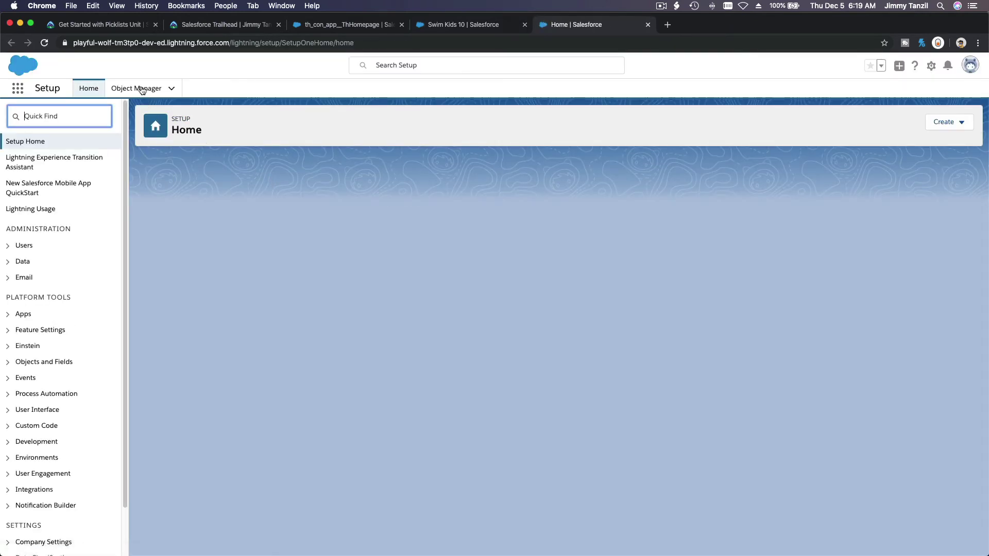
pyautogui.click(142, 90)
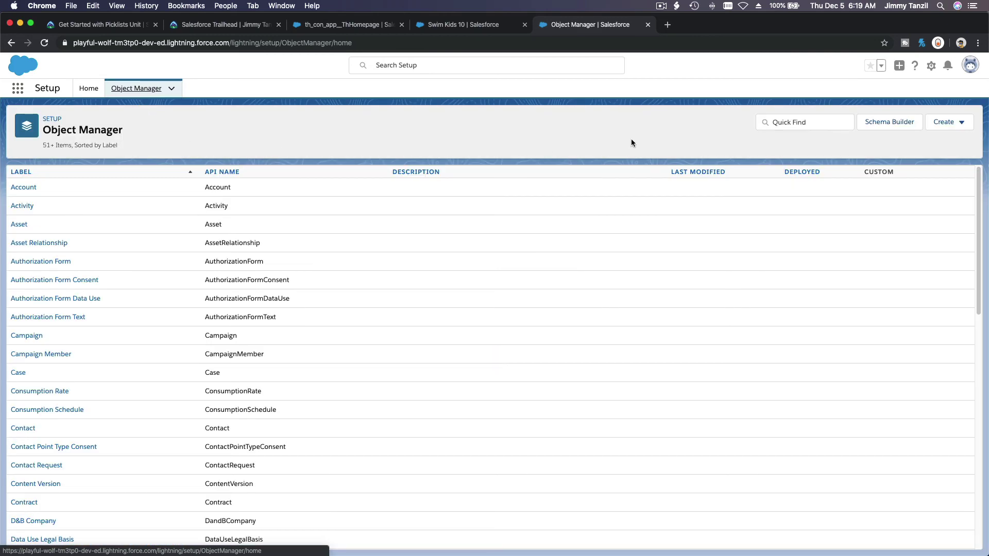
pyautogui.click(805, 124)
pyautogui.write('Opp')
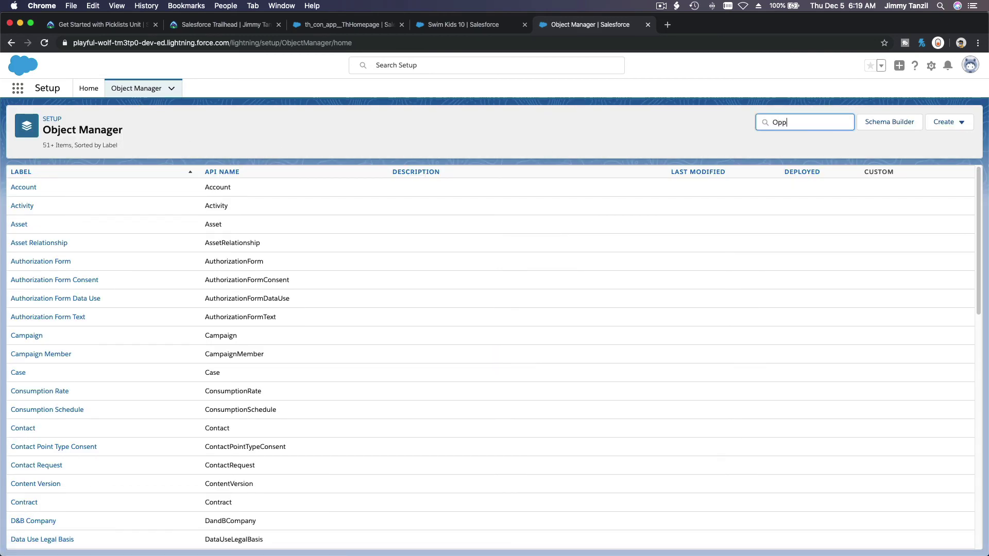
pyautogui.click(37, 191)
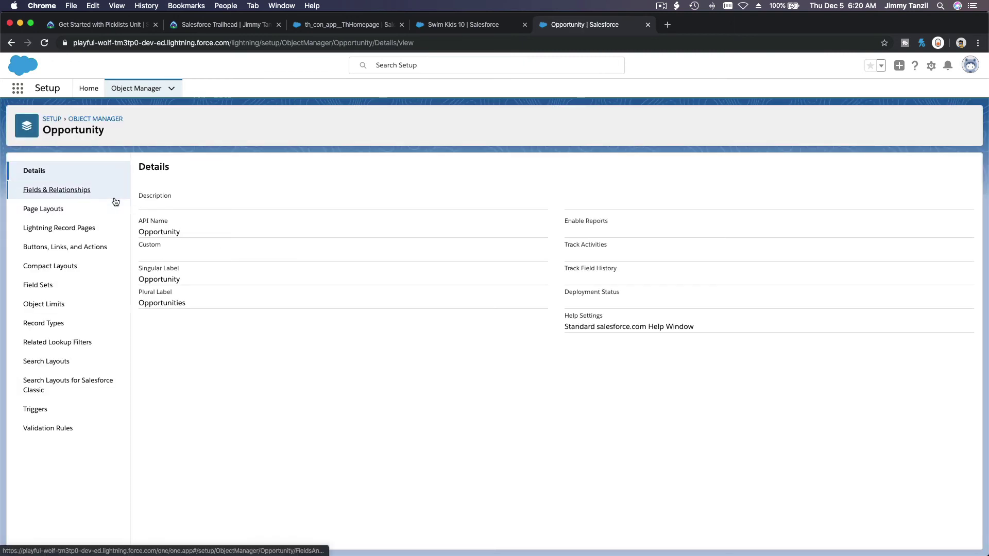
# Step: Open the Swim Kids Level field of the Opportunity object and examine its restrict-picklist option and its list of values
pyautogui.click(114, 198)
pyautogui.scroll(-15, 403, 281)
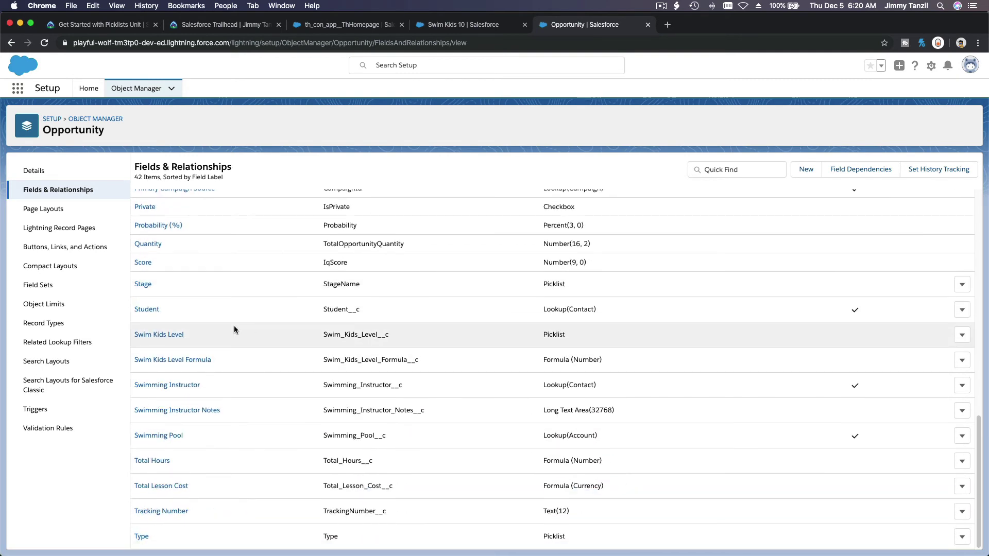
pyautogui.click(174, 334)
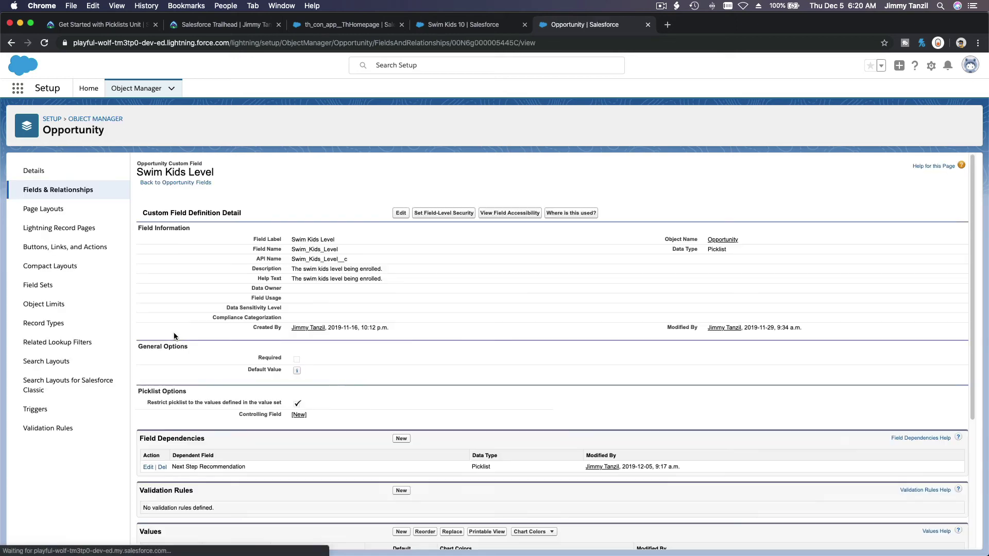
pyautogui.scroll(-1, 273, 334)
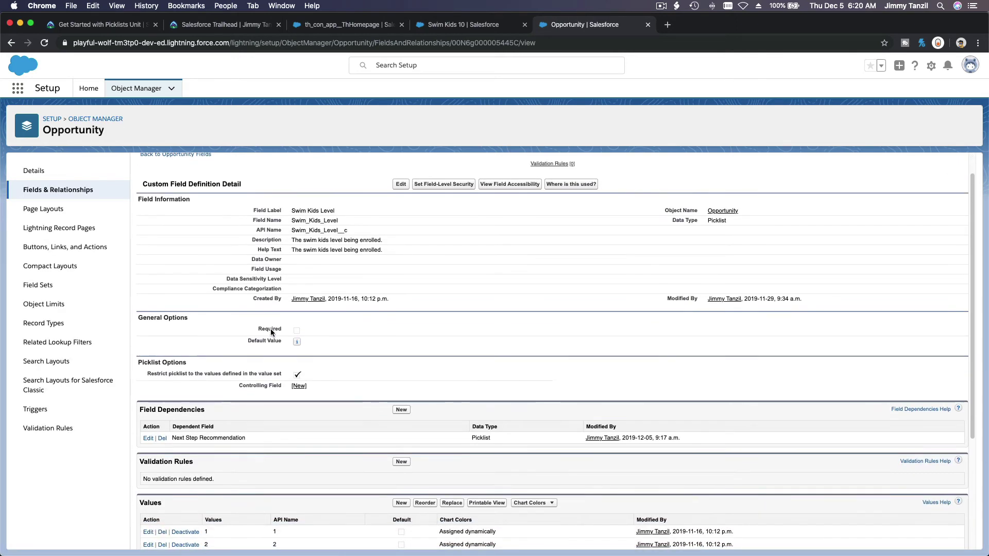
pyautogui.tripleClick(172, 373)
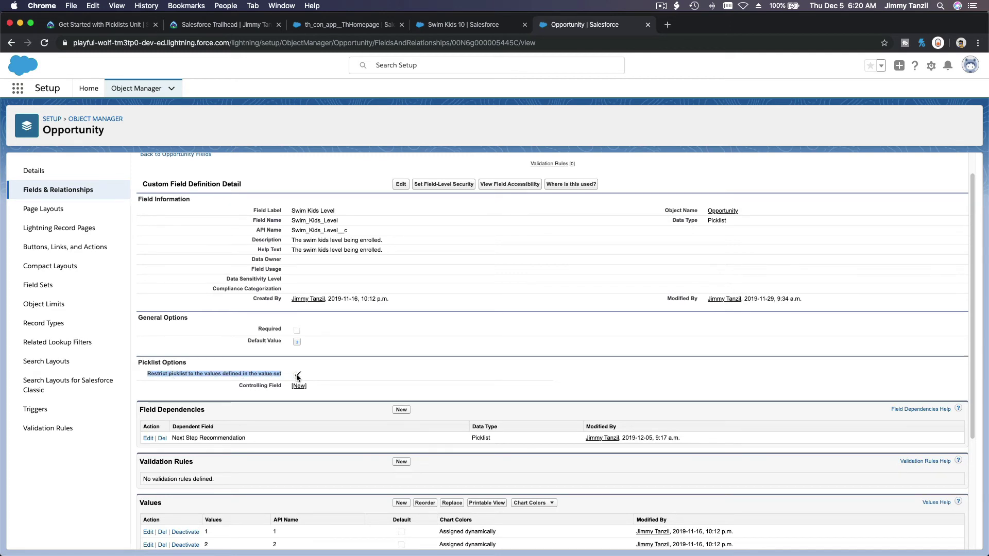
pyautogui.scroll(-3, 296, 378)
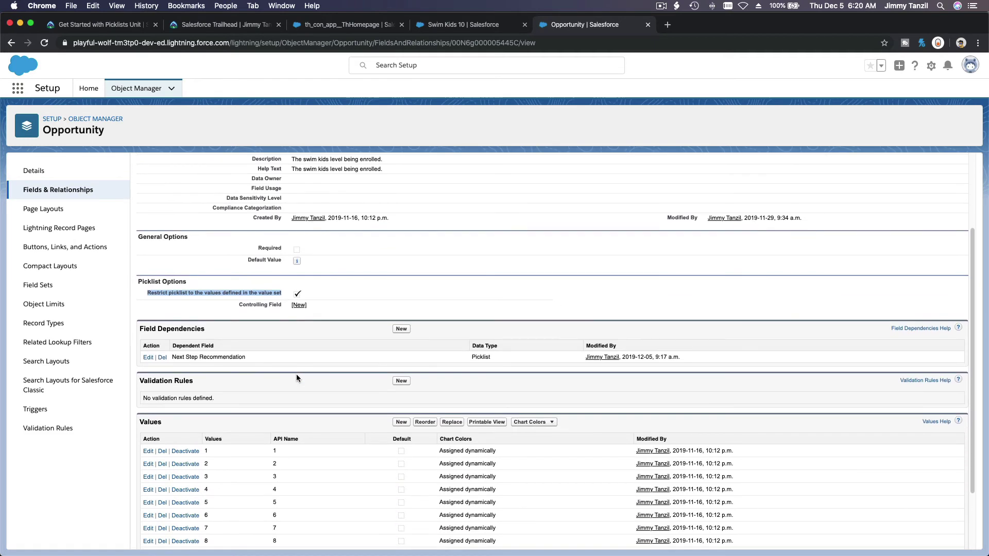
pyautogui.scroll(-3, 296, 374)
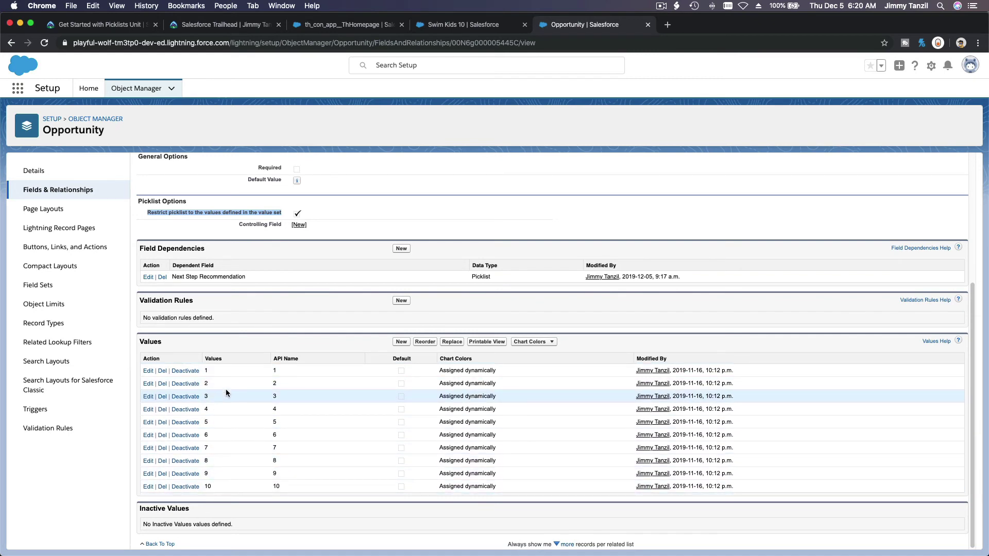
# Step: Switch to the PickLists notes in TextEdit, add TEN on a new line below the list, and return to the browser
pyautogui.click(294, 236)
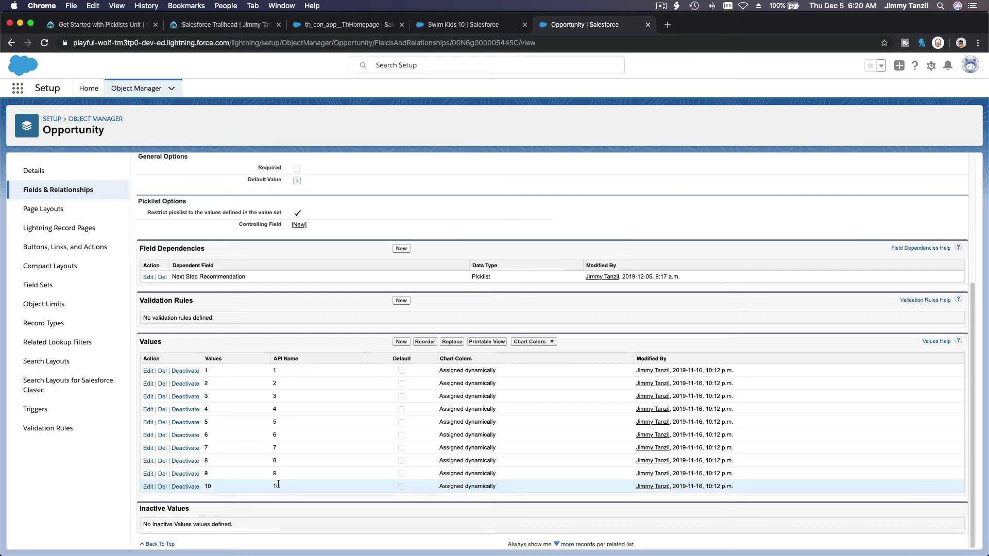
pyautogui.click(560, 547)
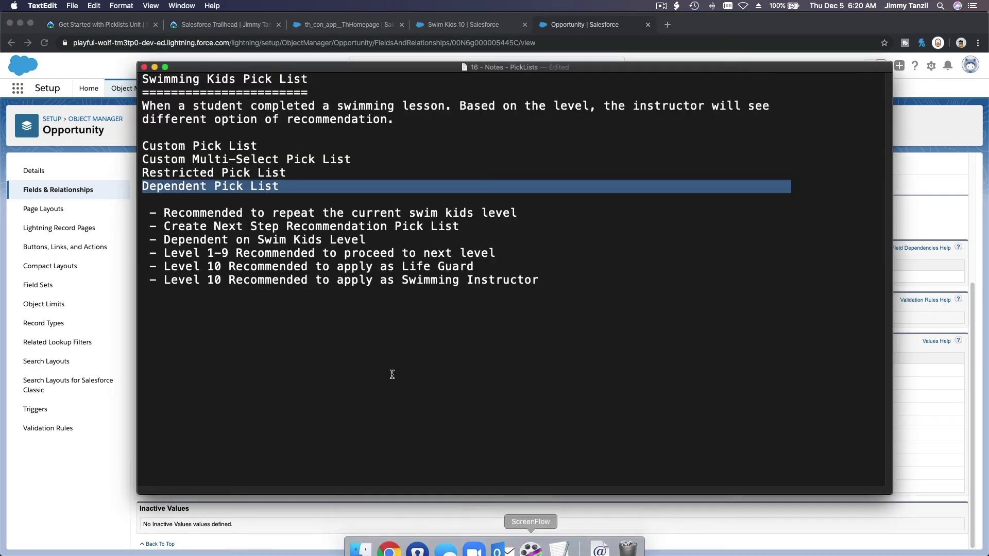
pyautogui.click(392, 374)
pyautogui.press('Return')
pyautogui.press('Return')
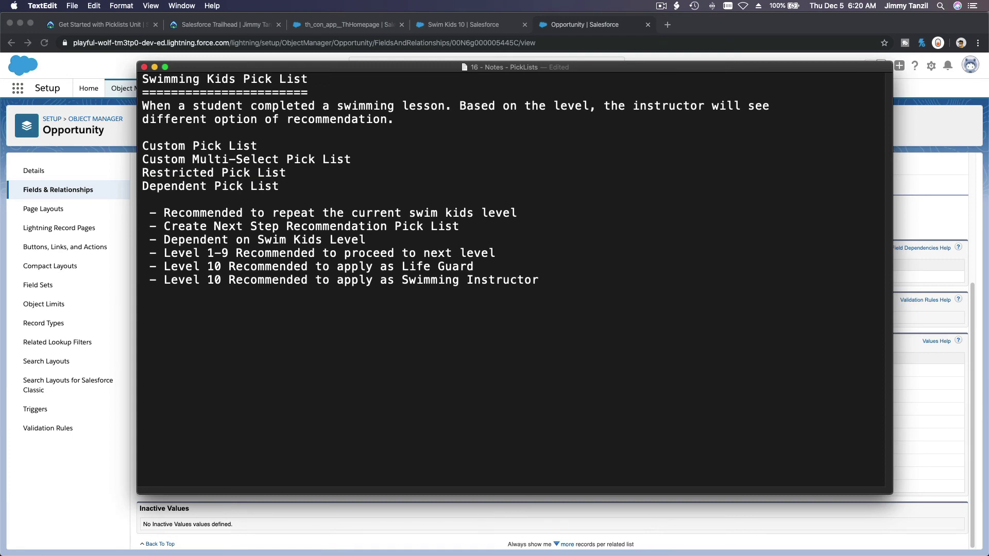
pyautogui.write('TEM')
pyautogui.press('BackSpace')
pyautogui.write('N')
pyautogui.press('super+Tab')
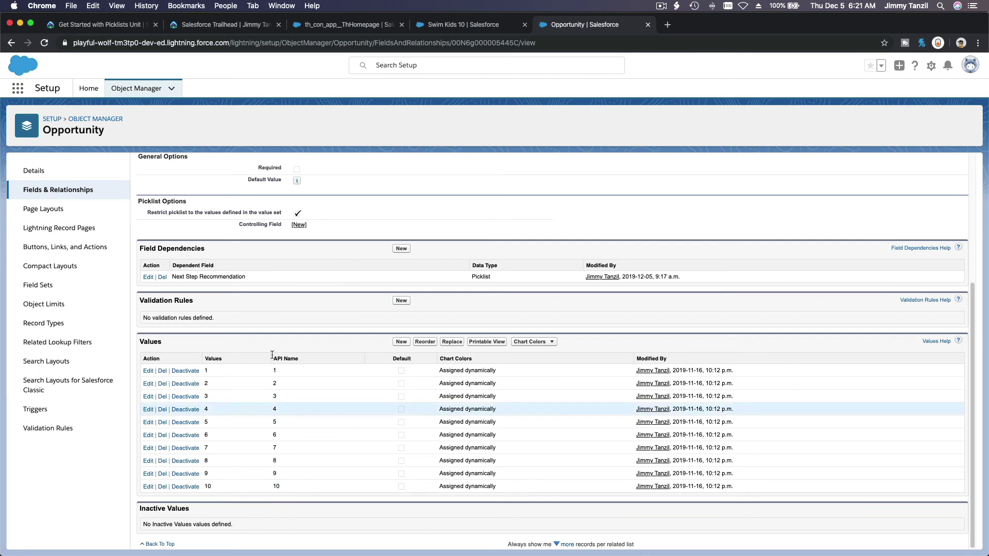
# Step: Switch to the Get Started with Picklists unit on Trailhead and review it from Restricted Picklists through the Create a custom picklist challenge
pyautogui.click(115, 29)
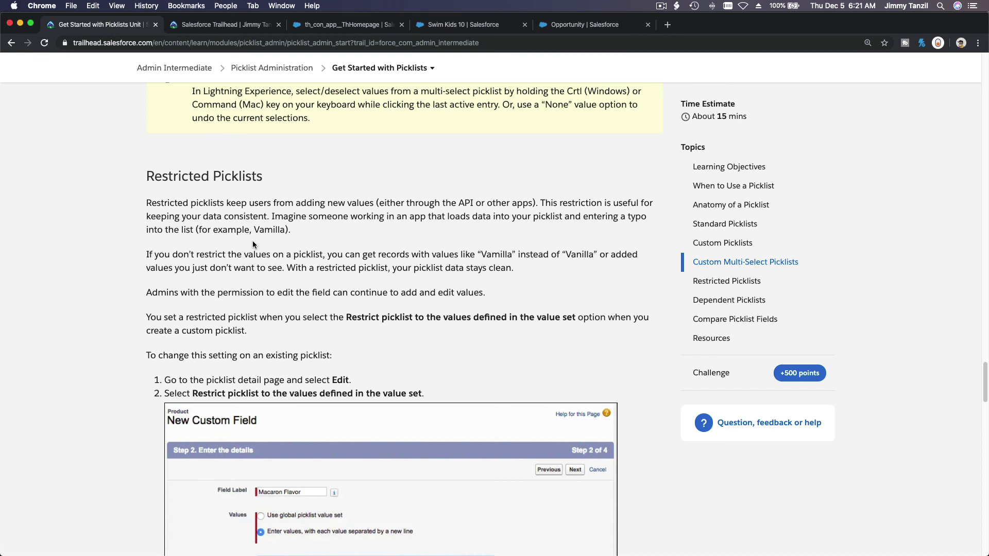
pyautogui.scroll(-7, 253, 243)
pyautogui.scroll(-2, 253, 242)
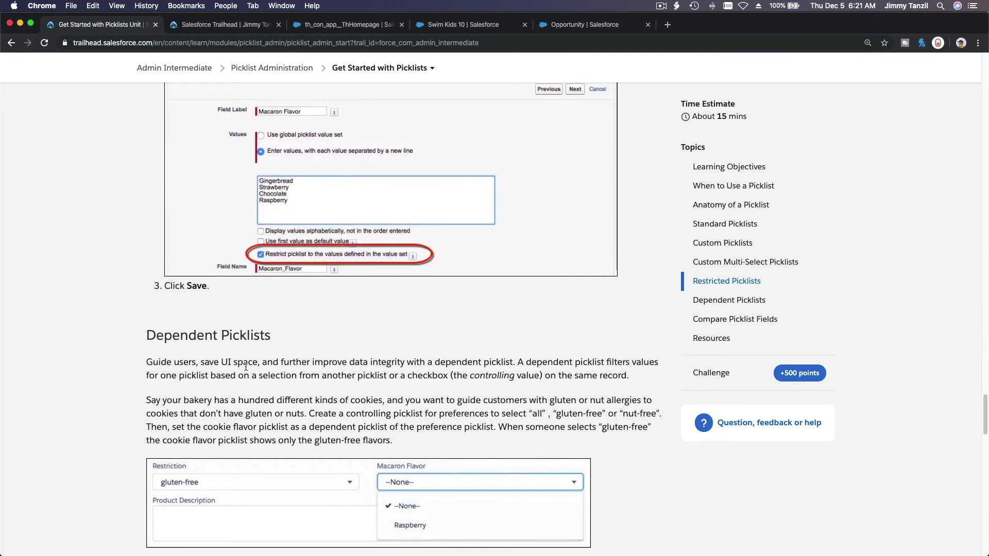
pyautogui.scroll(-8, 238, 334)
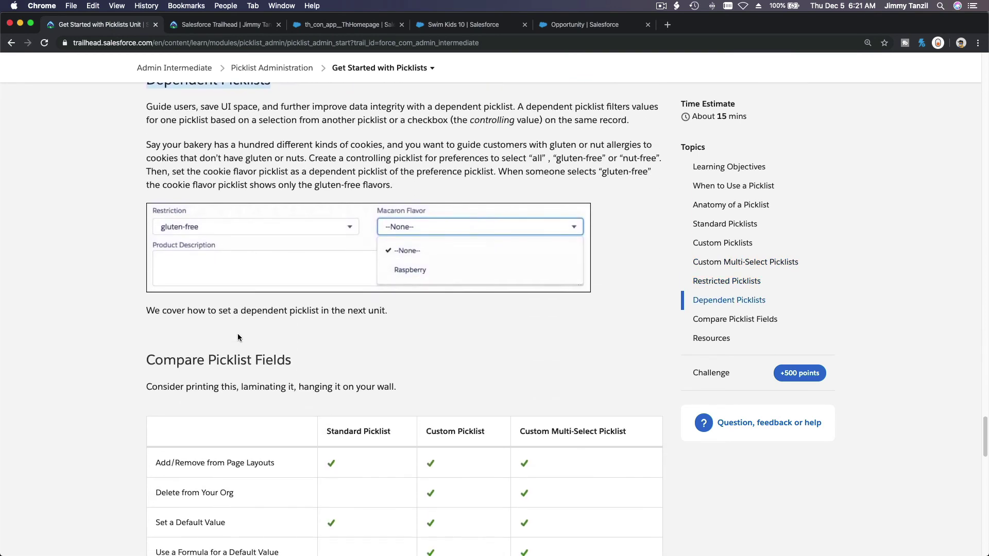
pyautogui.scroll(-2, 237, 332)
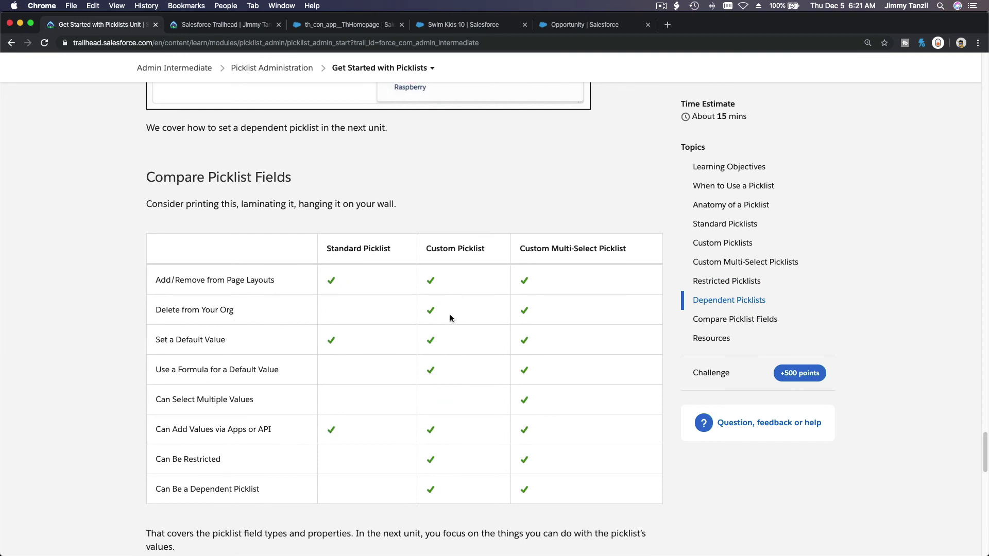
pyautogui.scroll(-5, 530, 340)
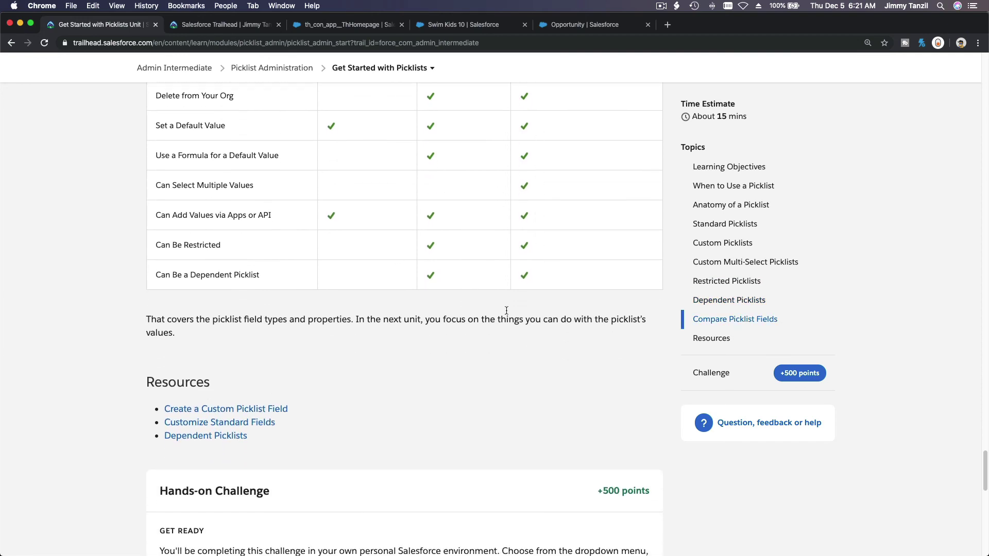
pyautogui.scroll(-8, 507, 310)
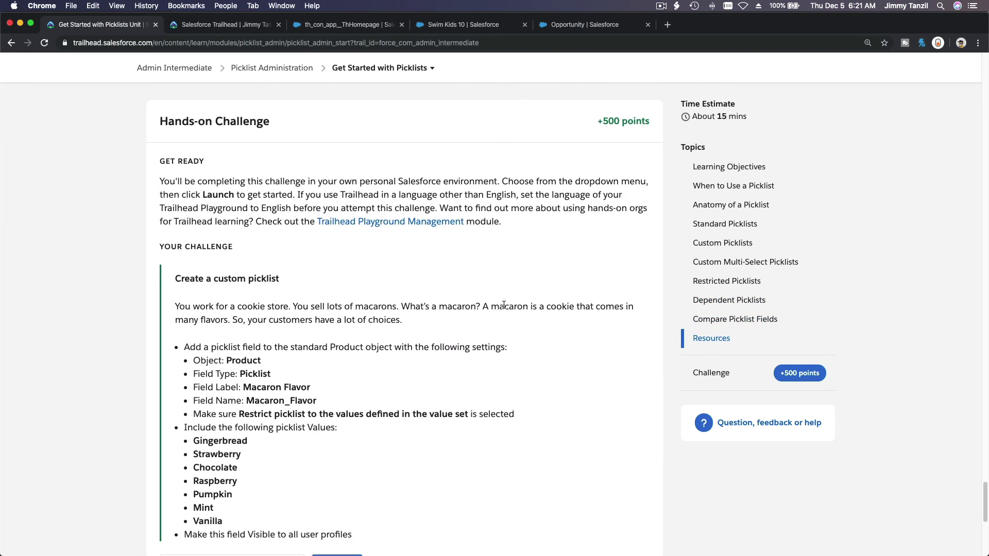
pyautogui.scroll(-4, 504, 305)
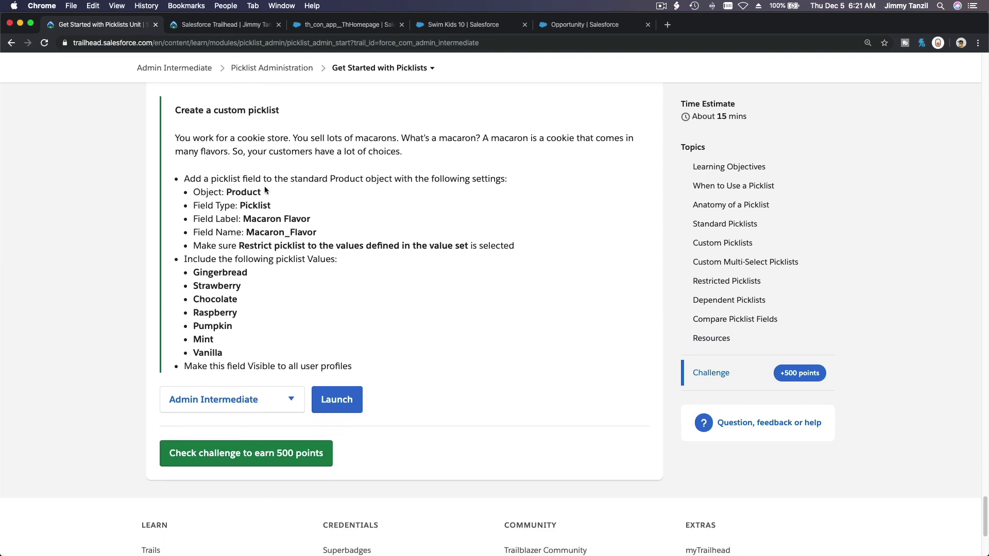
pyautogui.tripleClick(333, 183)
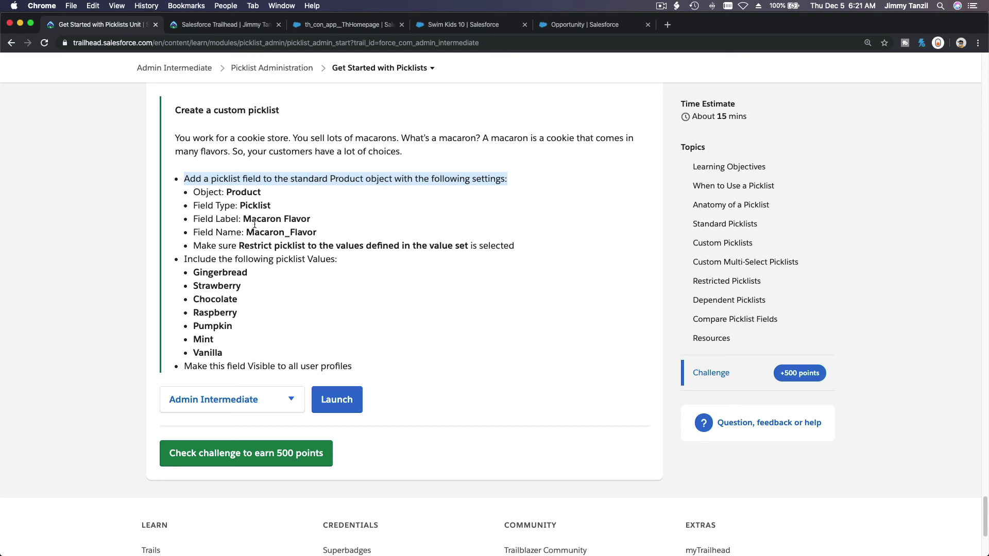
# Step: Copy the field label Macaron Flavor from the challenge and highlight Product as its object
pyautogui.moveTo(244, 220); pyautogui.dragTo(309, 220)
pyautogui.press('super+c')
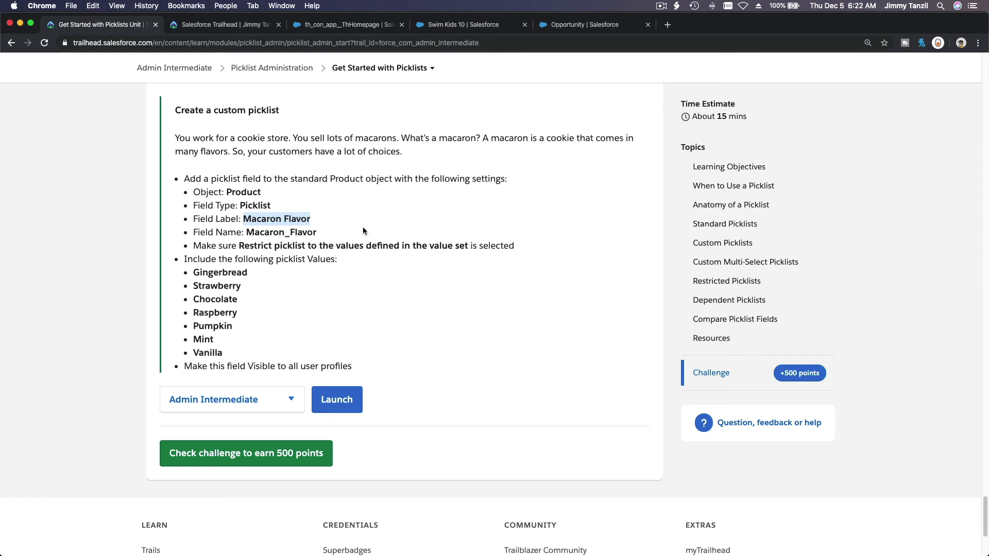
pyautogui.doubleClick(255, 190)
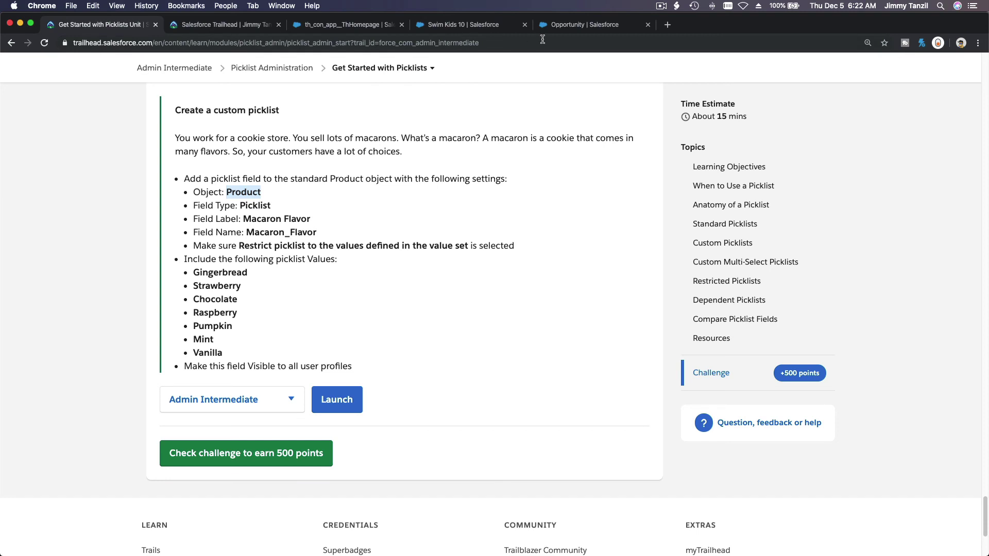
# Step: Switch back to Salesforce, search the Object Manager for "PRODUC" and open the Product object's Fields & Relationships
pyautogui.click(553, 28)
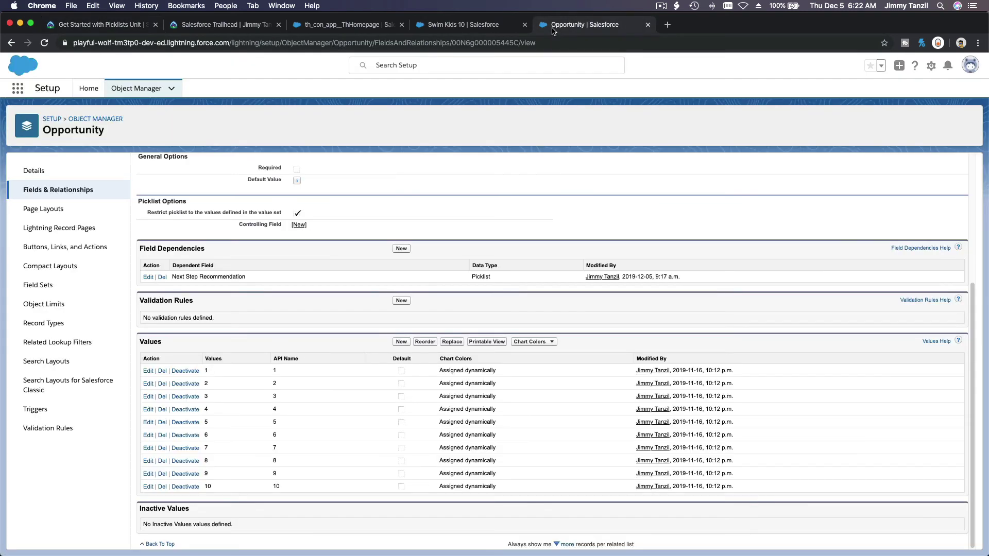
pyautogui.click(150, 90)
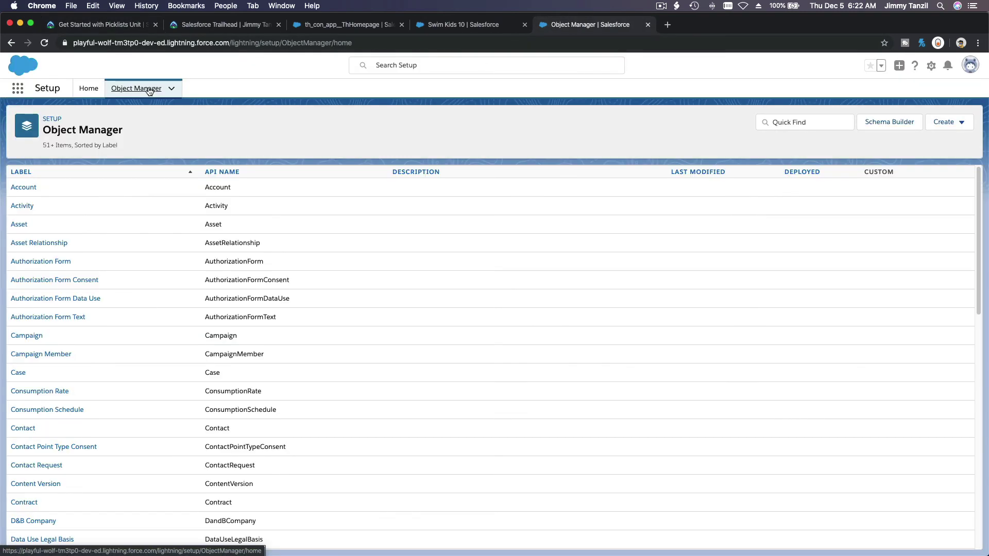
pyautogui.click(822, 124)
pyautogui.write('P')
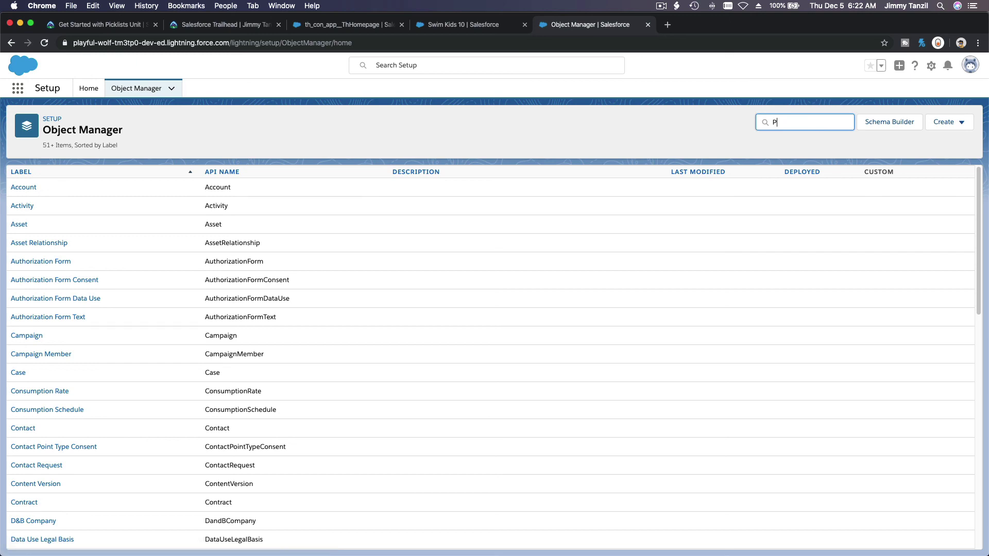
pyautogui.write('RODUC')
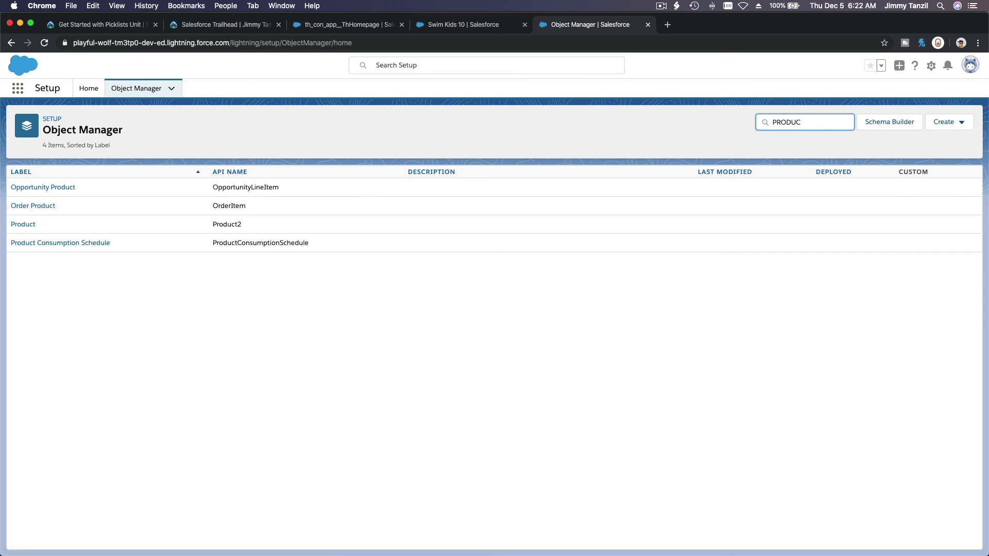
pyautogui.click(26, 226)
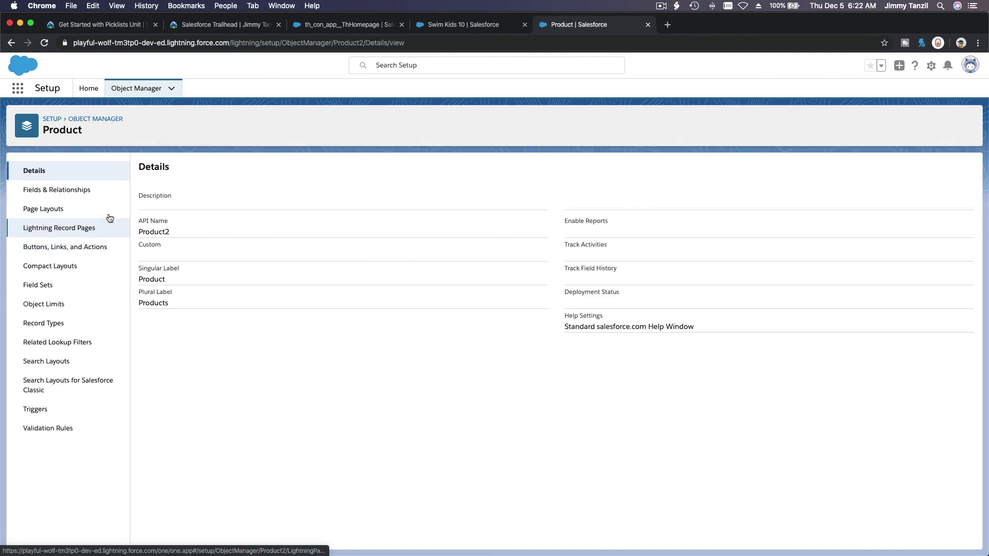
pyautogui.click(109, 196)
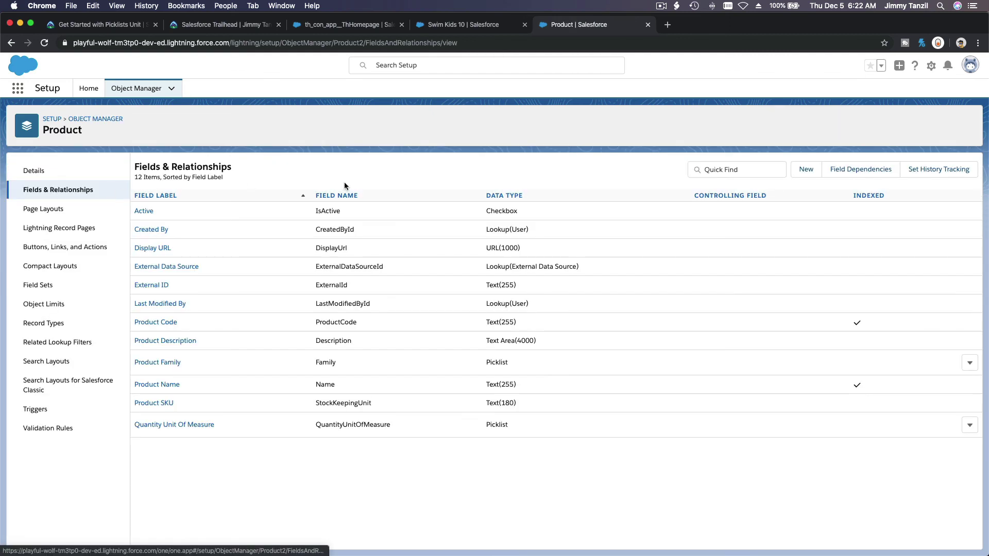
# Step: Start a new custom field on the Product object with the Picklist data type and continue to its details
pyautogui.click(806, 170)
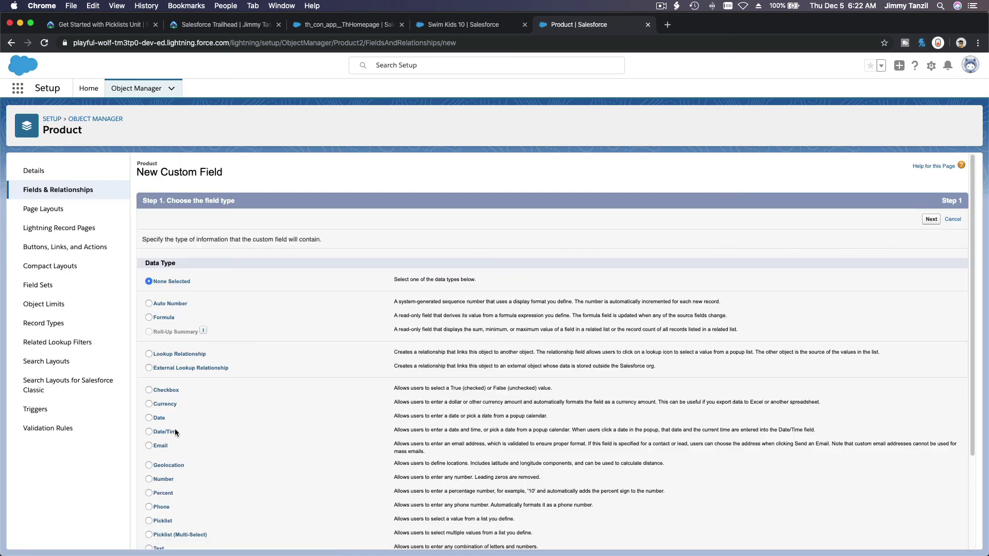
pyautogui.click(166, 518)
pyautogui.scroll(-5, 426, 353)
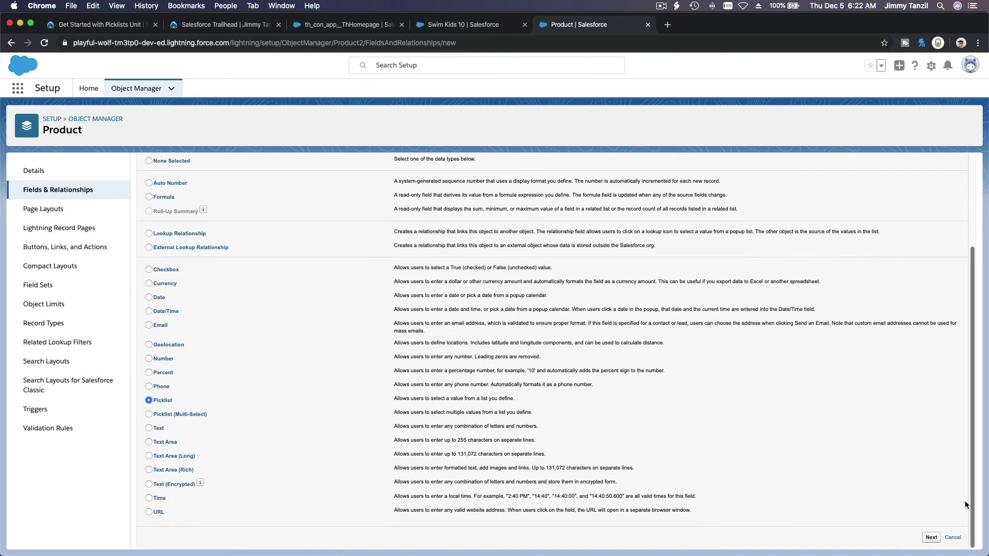
pyautogui.click(931, 537)
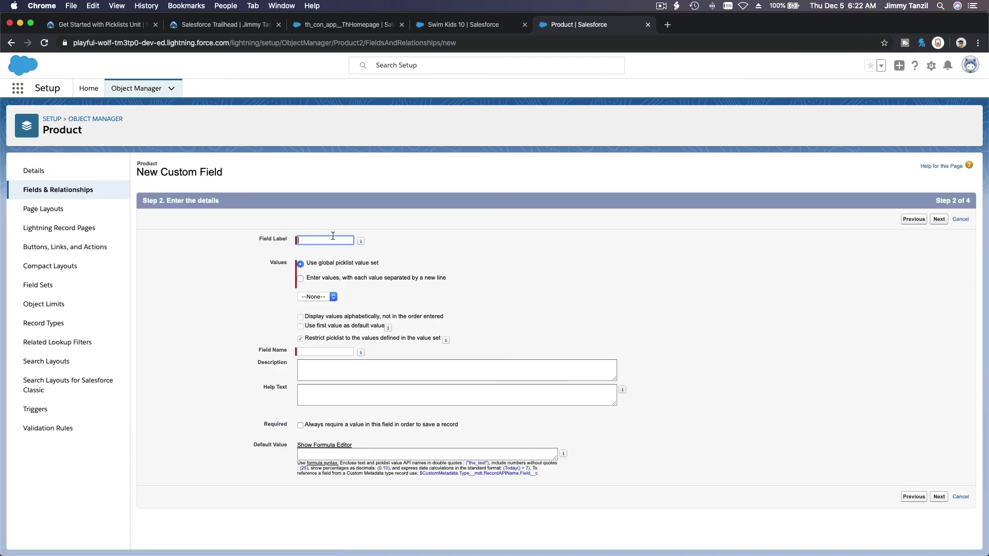
# Step: Label the field Macaron Flavor, recheck the challenge requirements, and choose to enter values separated by new lines
pyautogui.write('Macaron Flavor')
pyautogui.click(373, 212)
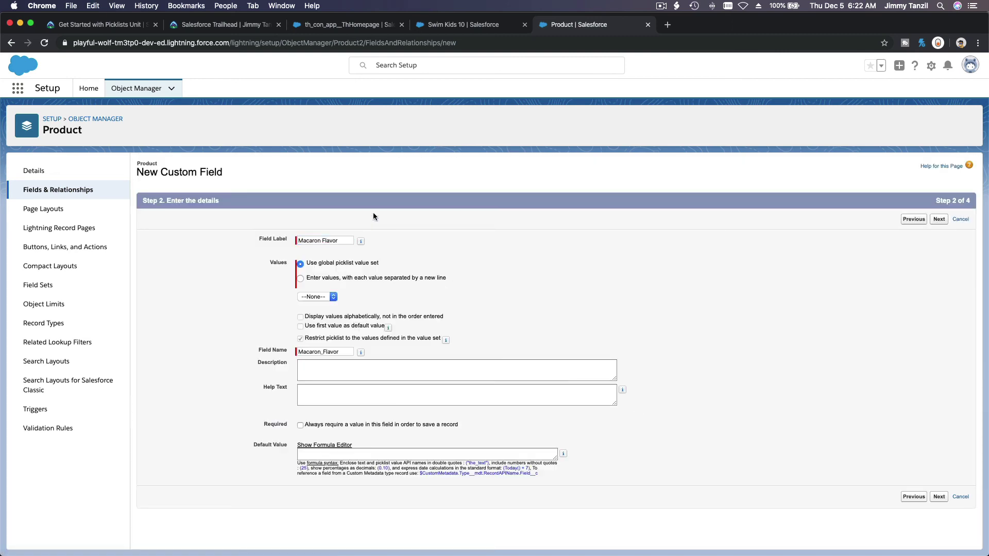
pyautogui.click(100, 27)
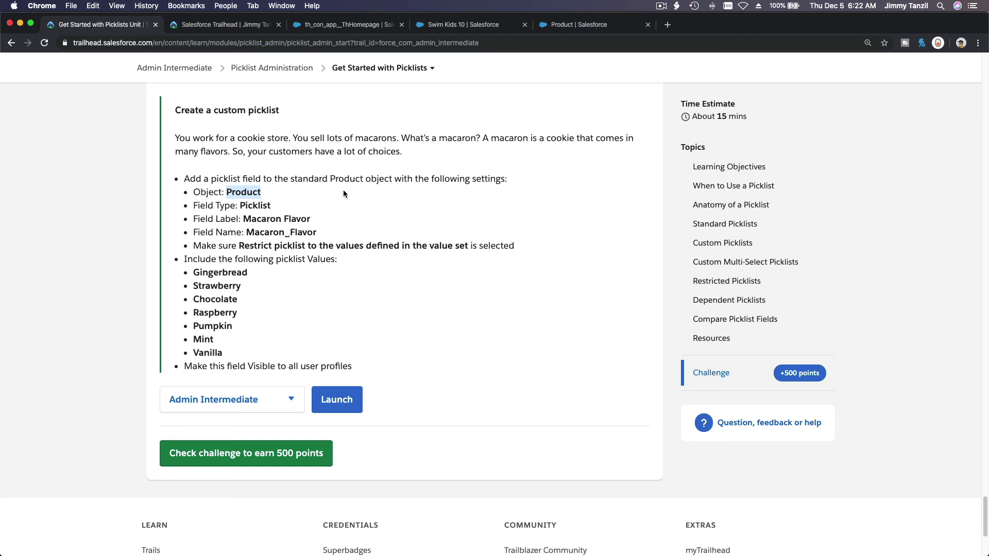
pyautogui.click(555, 27)
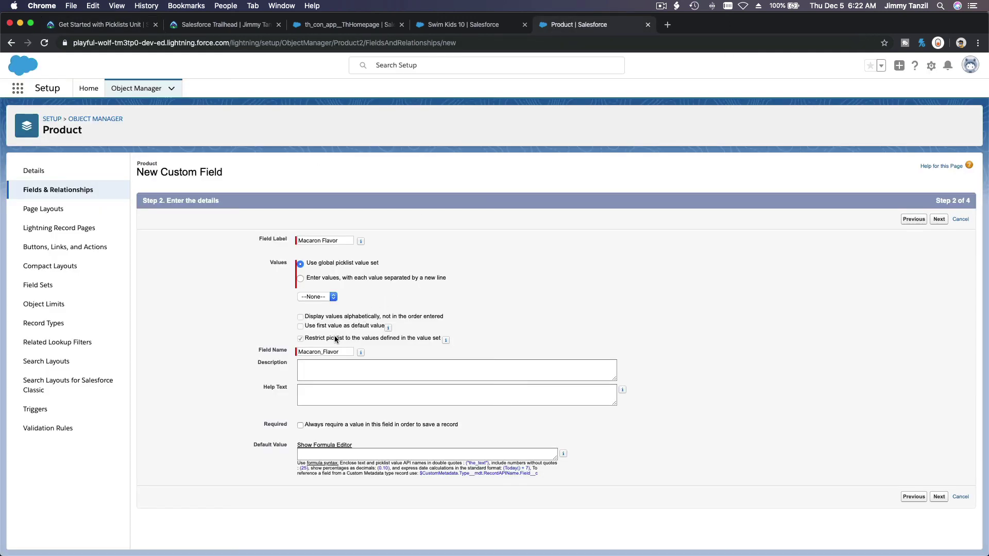
pyautogui.click(336, 277)
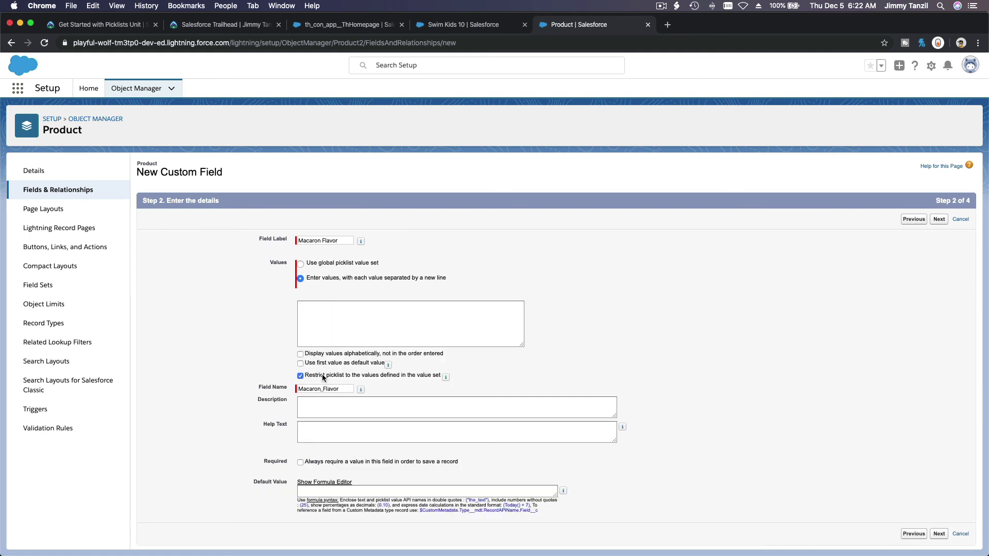
# Step: Copy the challenge's picklist values Gingerbread, Strawberry, Chocolate, Raspberry, Pumpkin, Mint and Vanilla into the field's value list and enlarge the list box
pyautogui.click(102, 25)
pyautogui.click(230, 276)
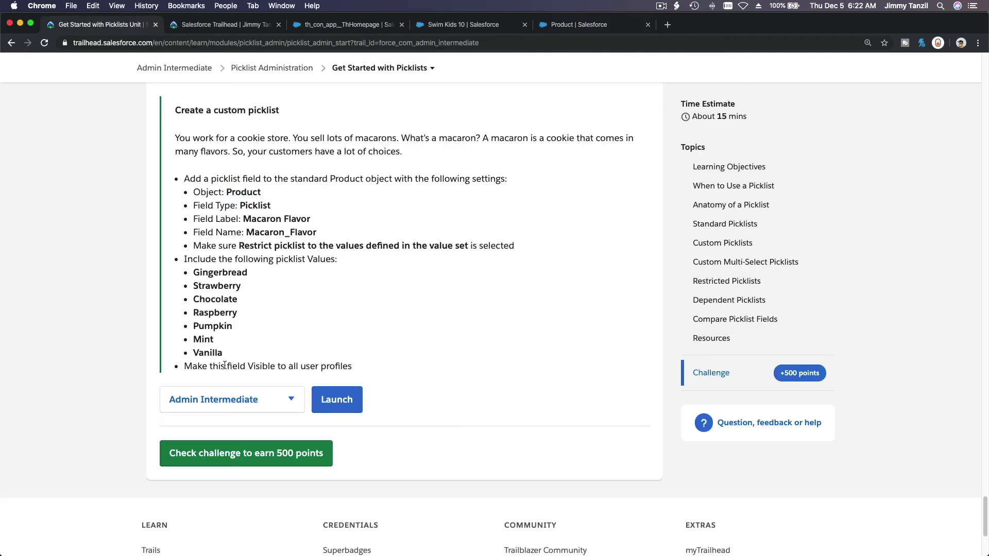
pyautogui.moveTo(224, 358); pyautogui.dragTo(189, 278)
pyautogui.press('super+c')
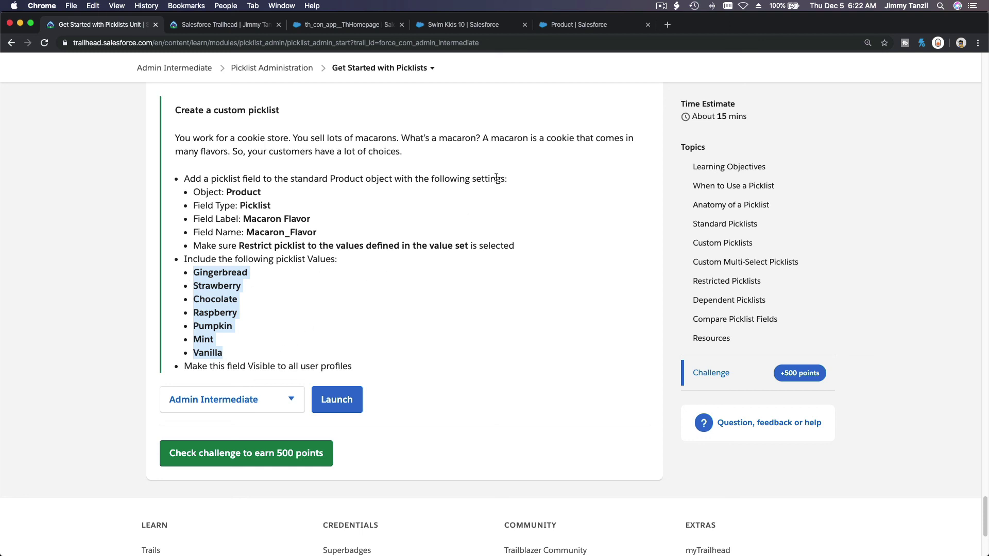
pyautogui.click(558, 31)
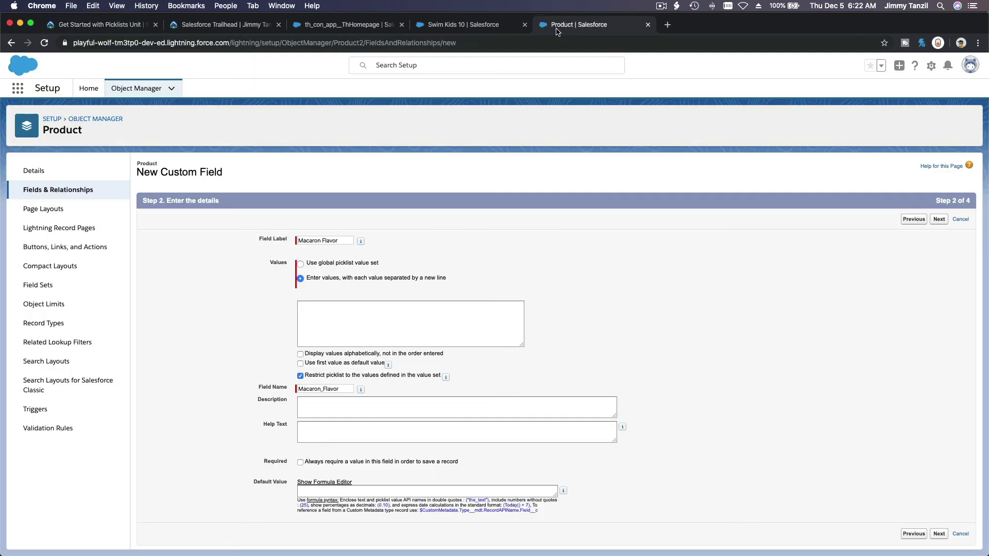
pyautogui.click(440, 333)
pyautogui.press('super+v')
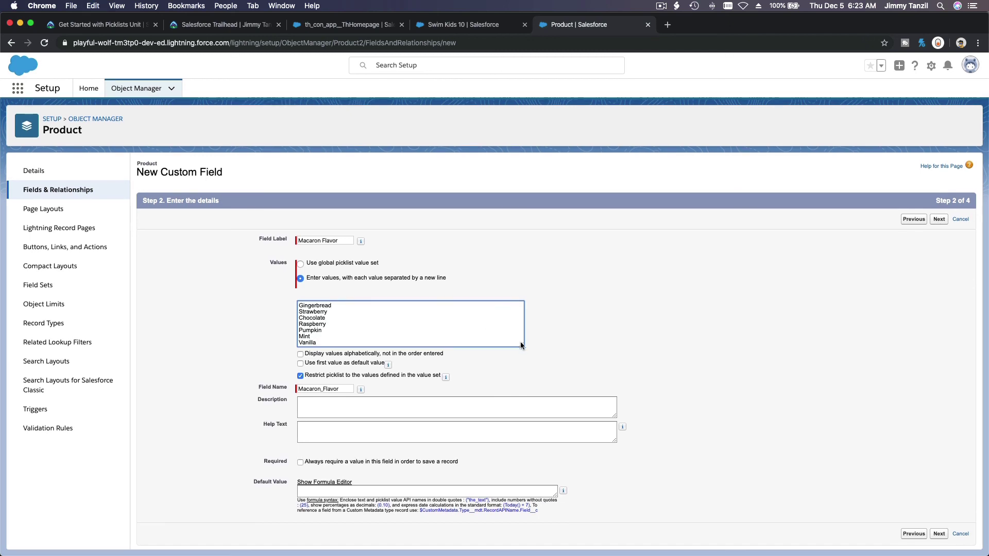
pyautogui.moveTo(520, 344); pyautogui.dragTo(614, 366)
# Step: Continue to field-level security, make Macaron Flavor visible to all profiles, and proceed to the page layout assignment
pyautogui.scroll(-2, 613, 365)
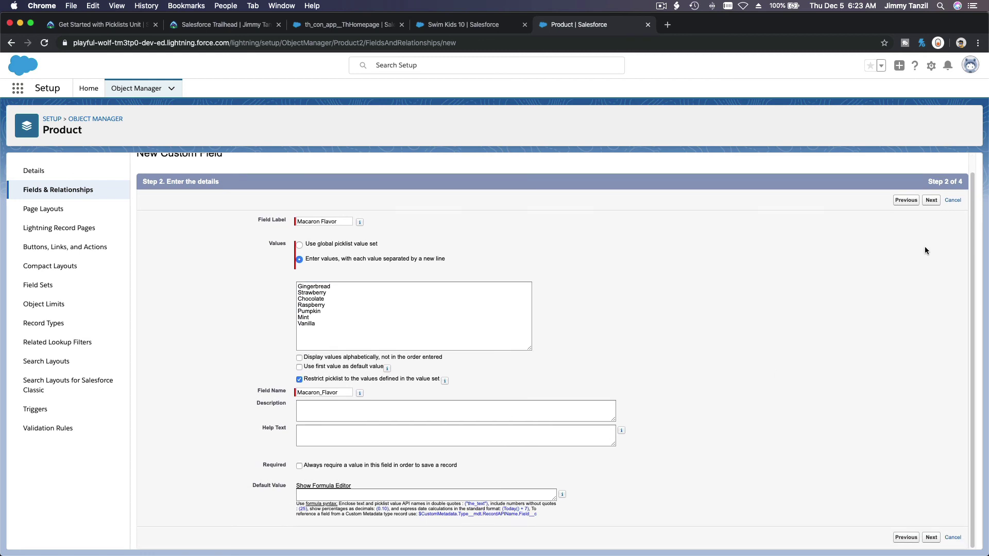
pyautogui.click(930, 202)
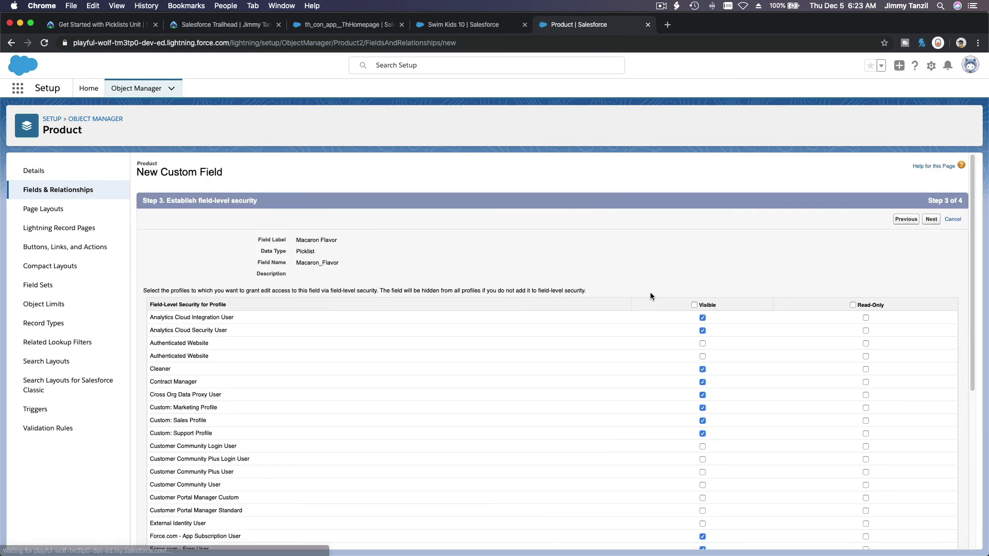
pyautogui.click(693, 304)
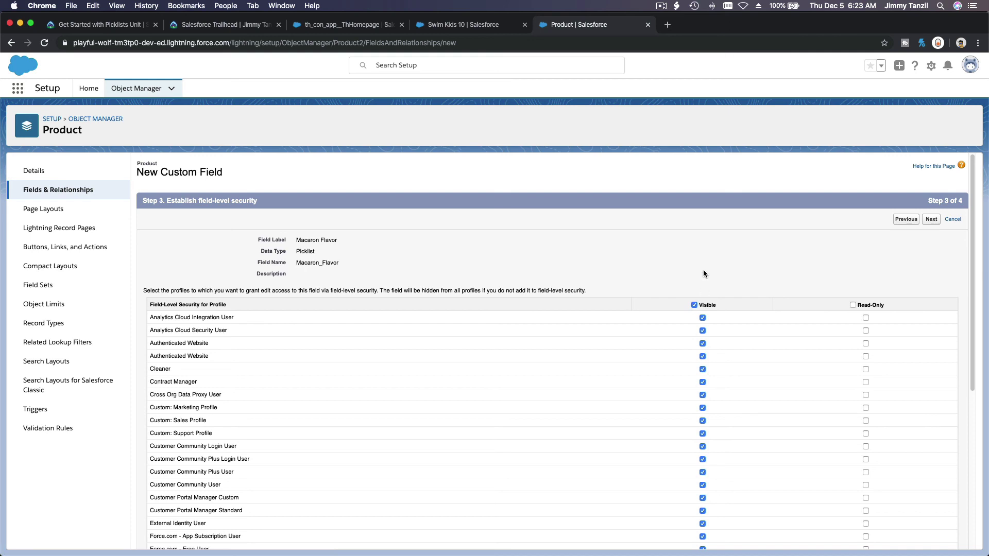
pyautogui.click(931, 220)
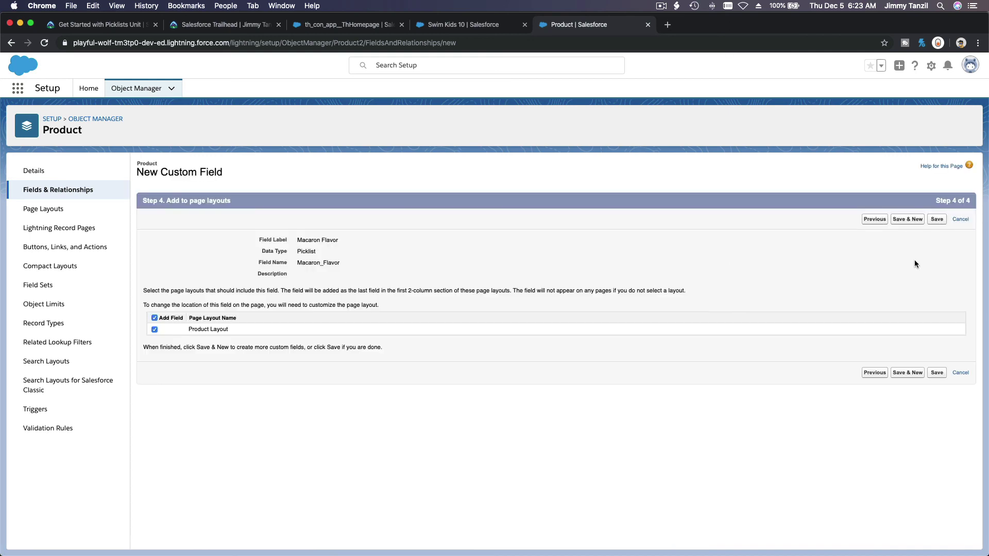
# Step: Save the Macaron Flavor picklist field on the Product object with the Product Layout included
pyautogui.click(938, 220)
pyautogui.click(937, 220)
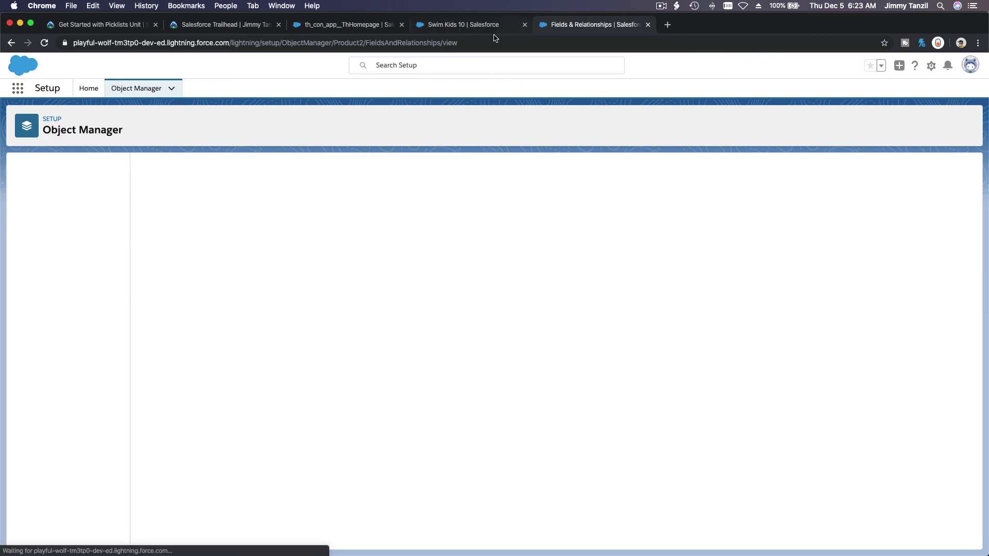
# Step: Return to the Get Started with Picklists unit on Trailhead, review the custom picklist requirements, and submit the challenge for checking
pyautogui.click(142, 26)
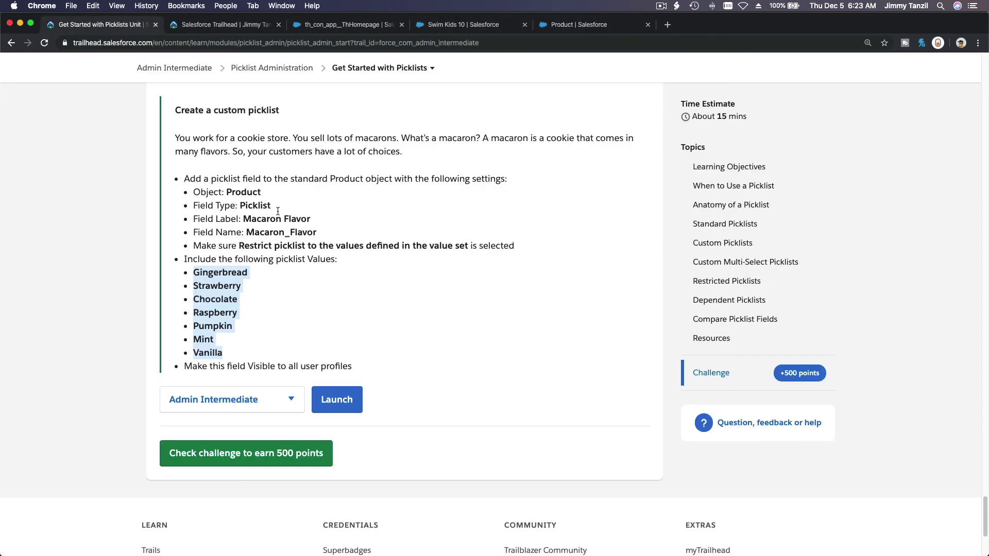
pyautogui.click(313, 285)
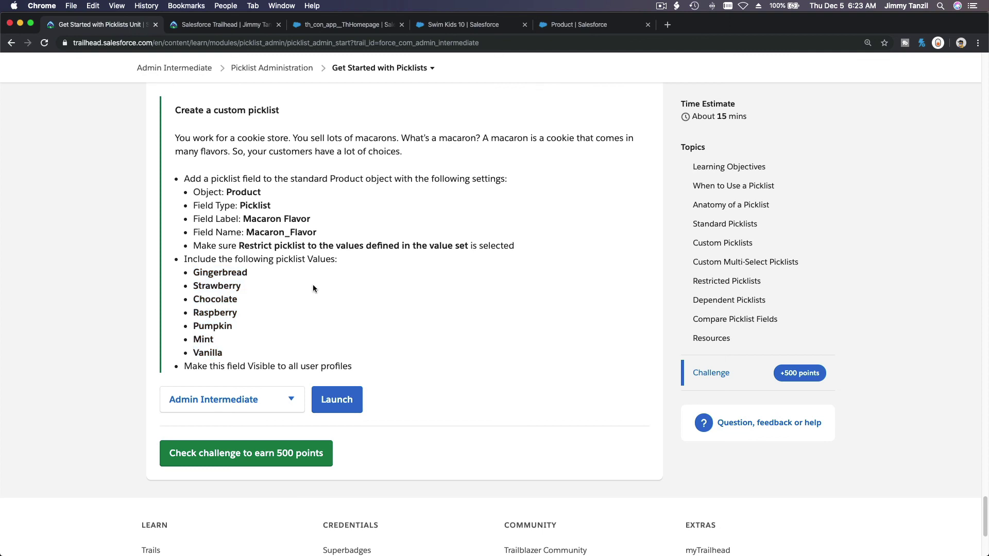
pyautogui.scroll(3, 313, 284)
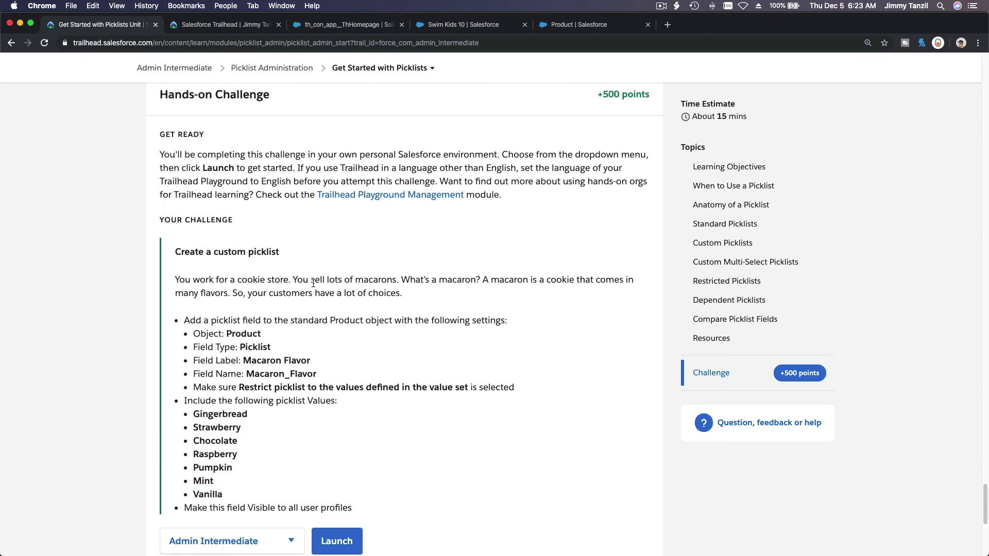
pyautogui.scroll(-2, 313, 283)
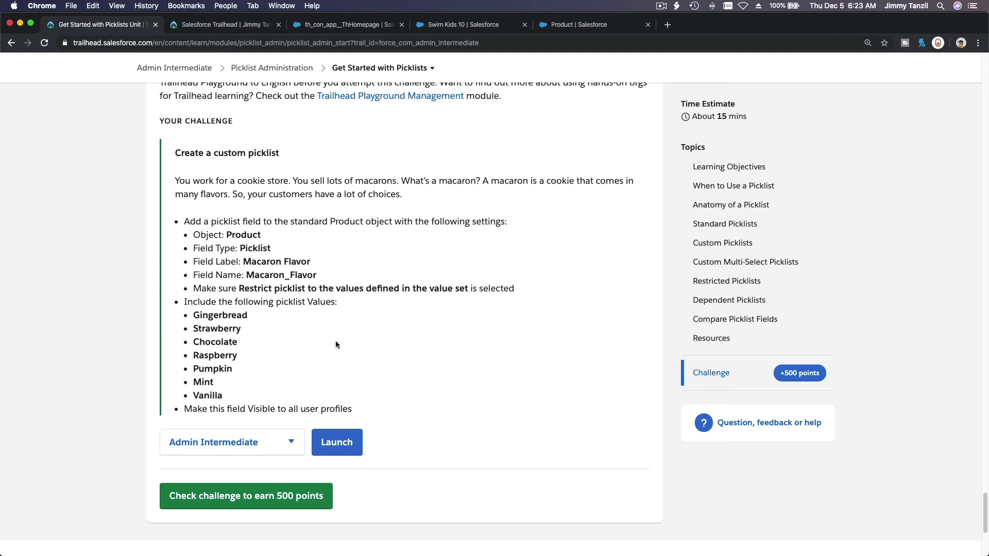
pyautogui.click(290, 504)
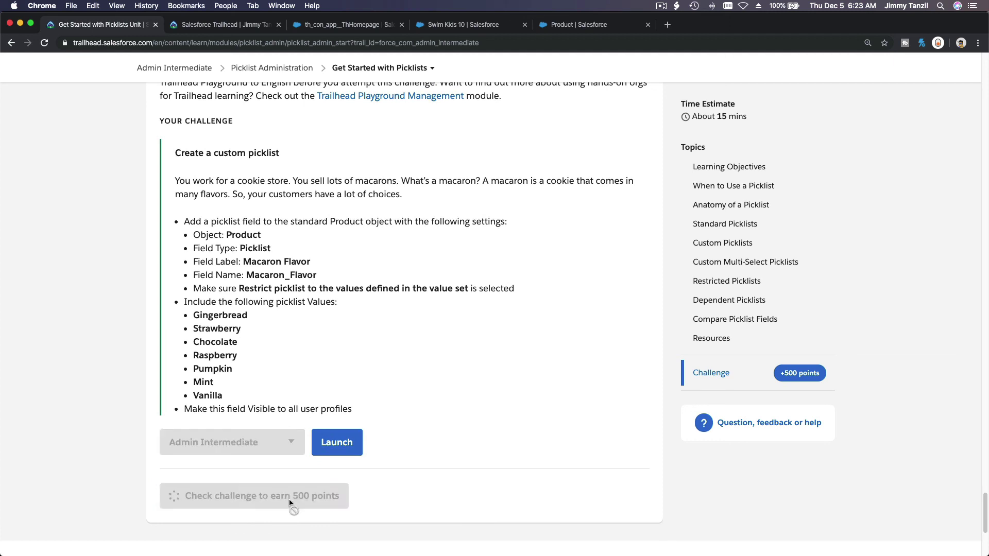
pyautogui.scroll(-3, 449, 403)
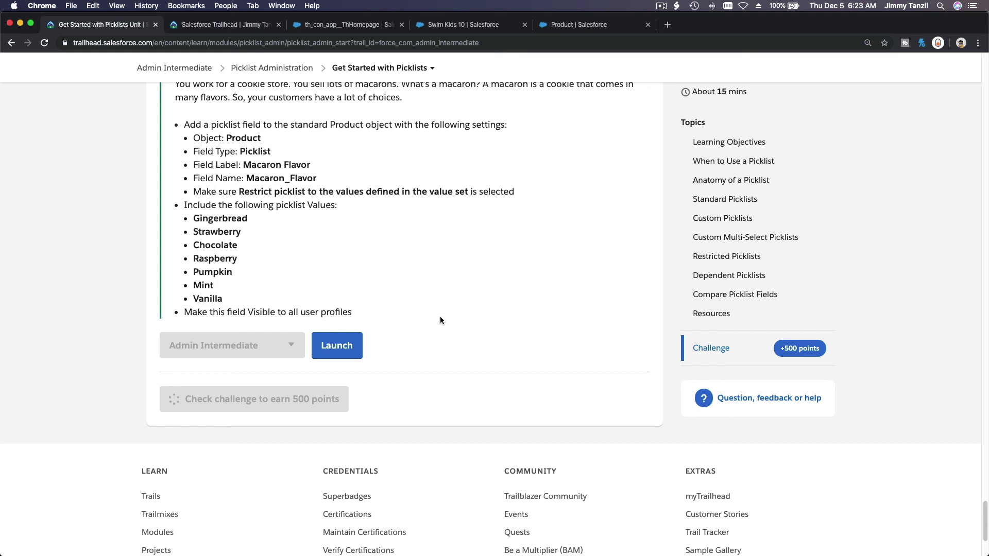
pyautogui.click(663, 8)
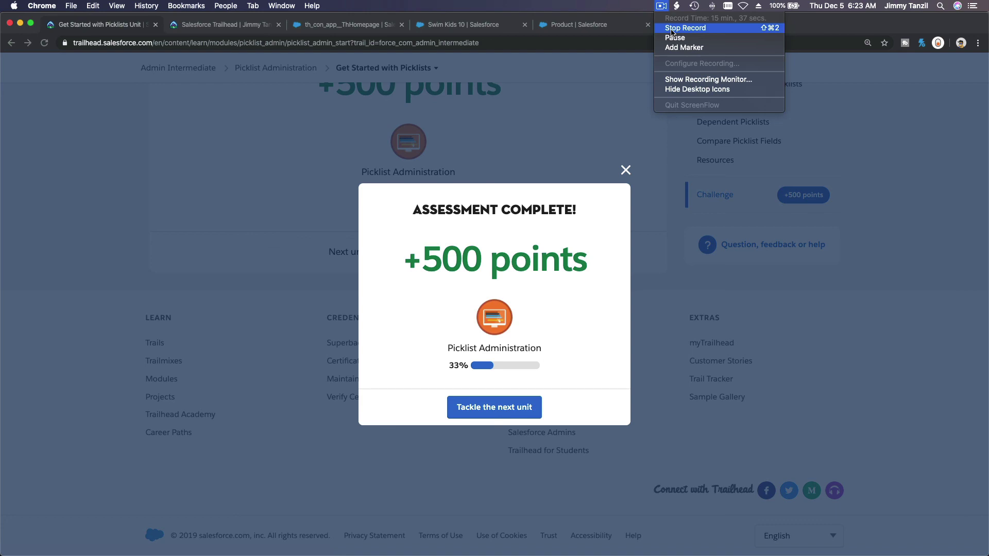
pyautogui.click(671, 29)
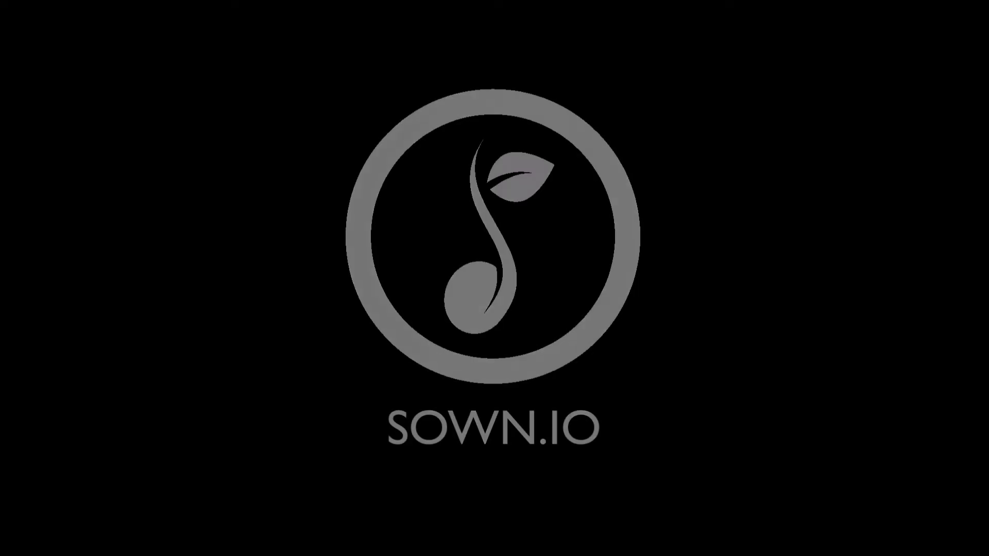